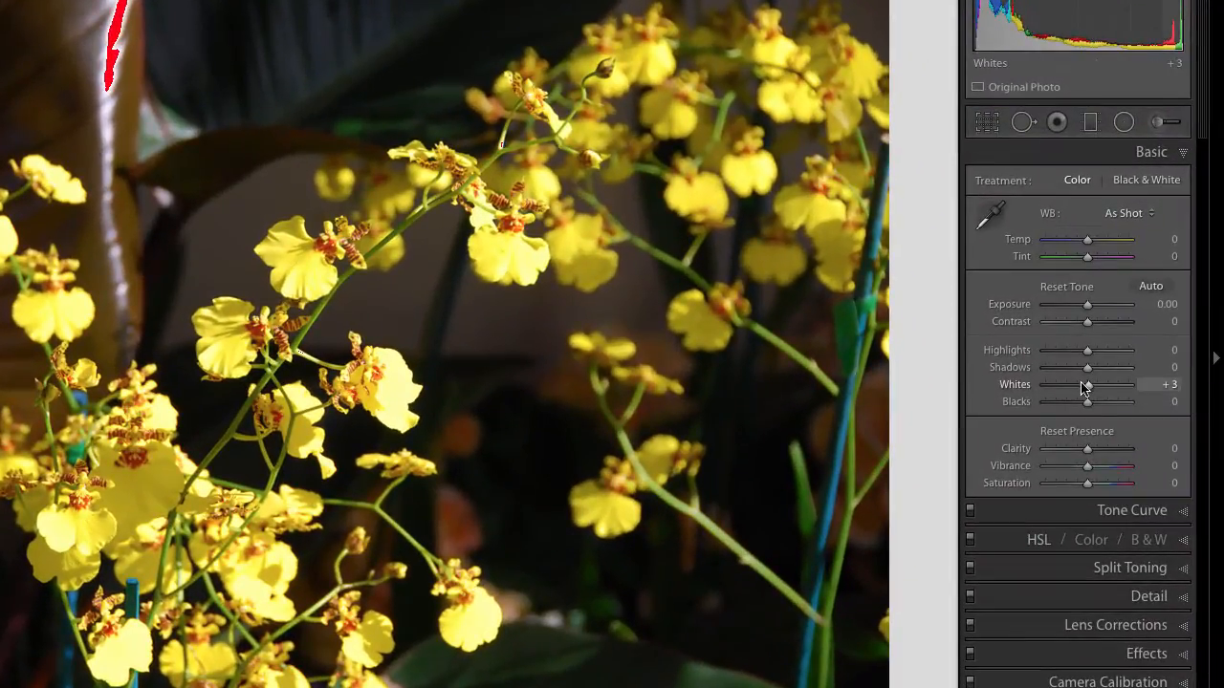
# Use the clipping preview to set the flower photo's Whites to +6 and raise the Blacks slightly
pyautogui.moveTo(1090, 390); pyautogui.dragTo(1091, 390)
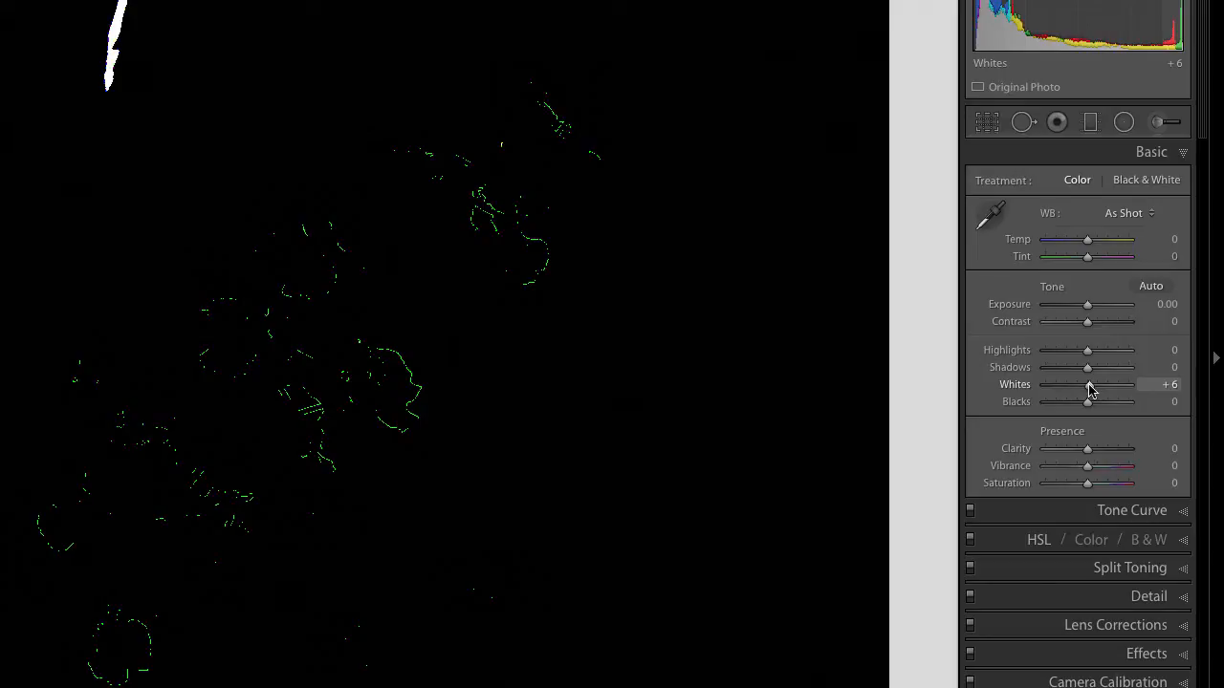
pyautogui.moveTo(1090, 390); pyautogui.dragTo(1089, 386)
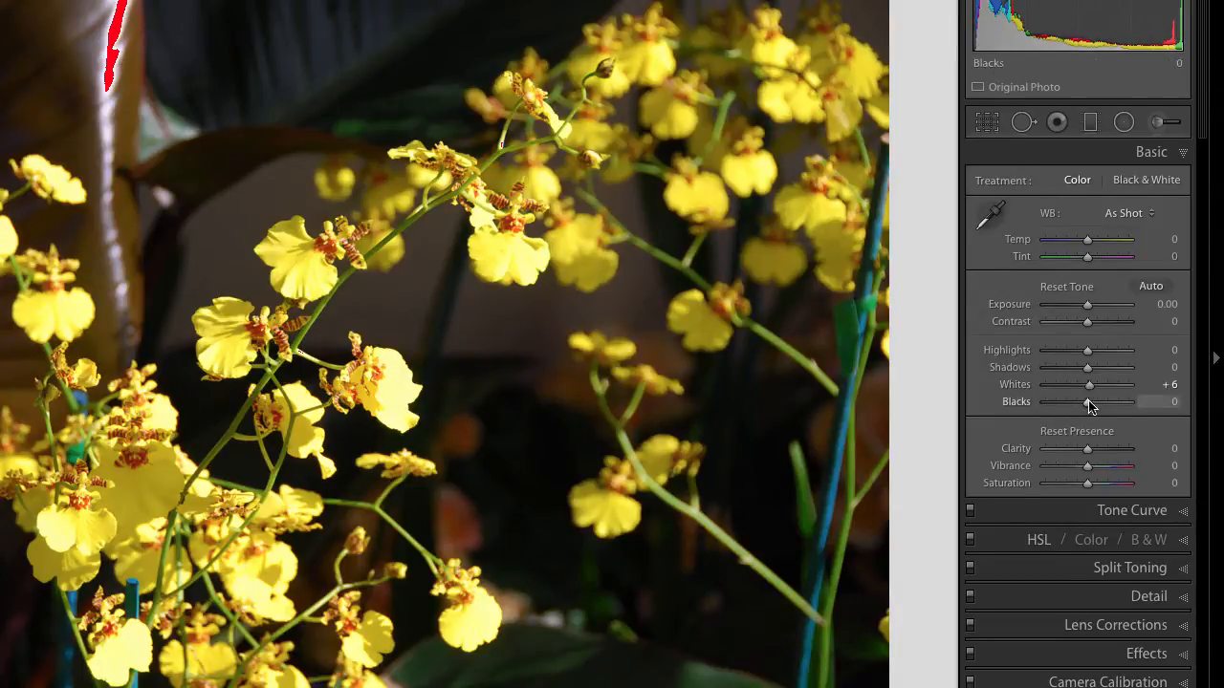
pyautogui.moveTo(1090, 405); pyautogui.dragTo(1094, 401)
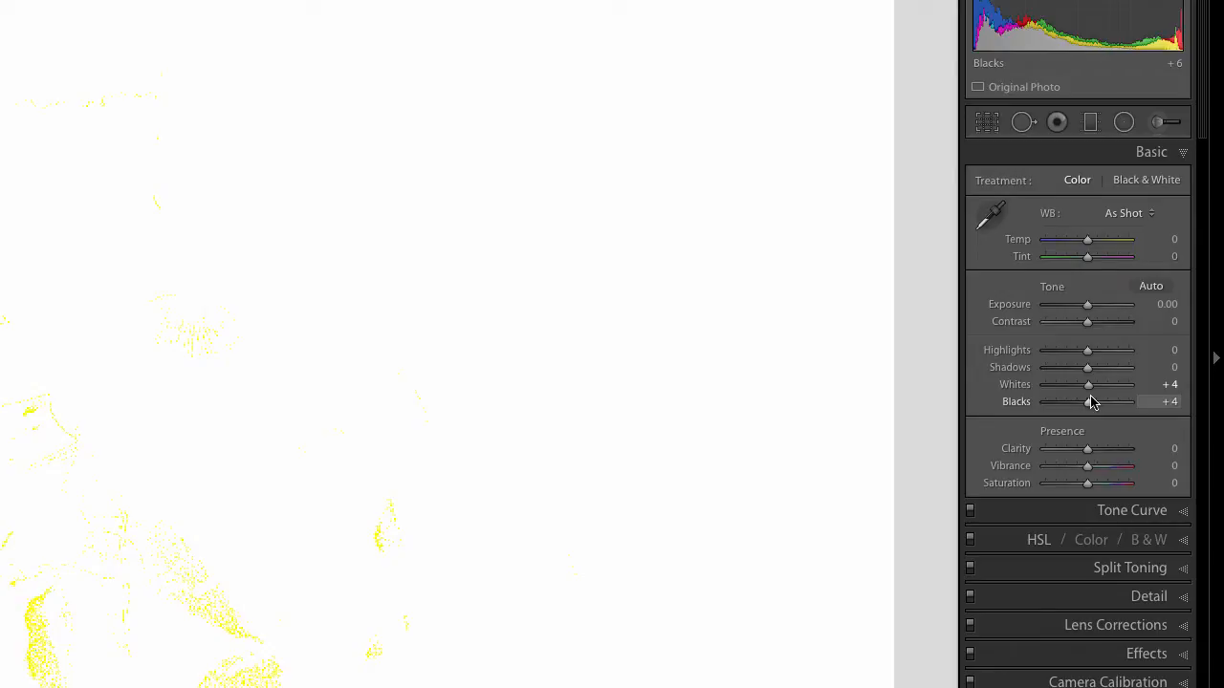
pyautogui.moveTo(1092, 401); pyautogui.dragTo(1090, 402)
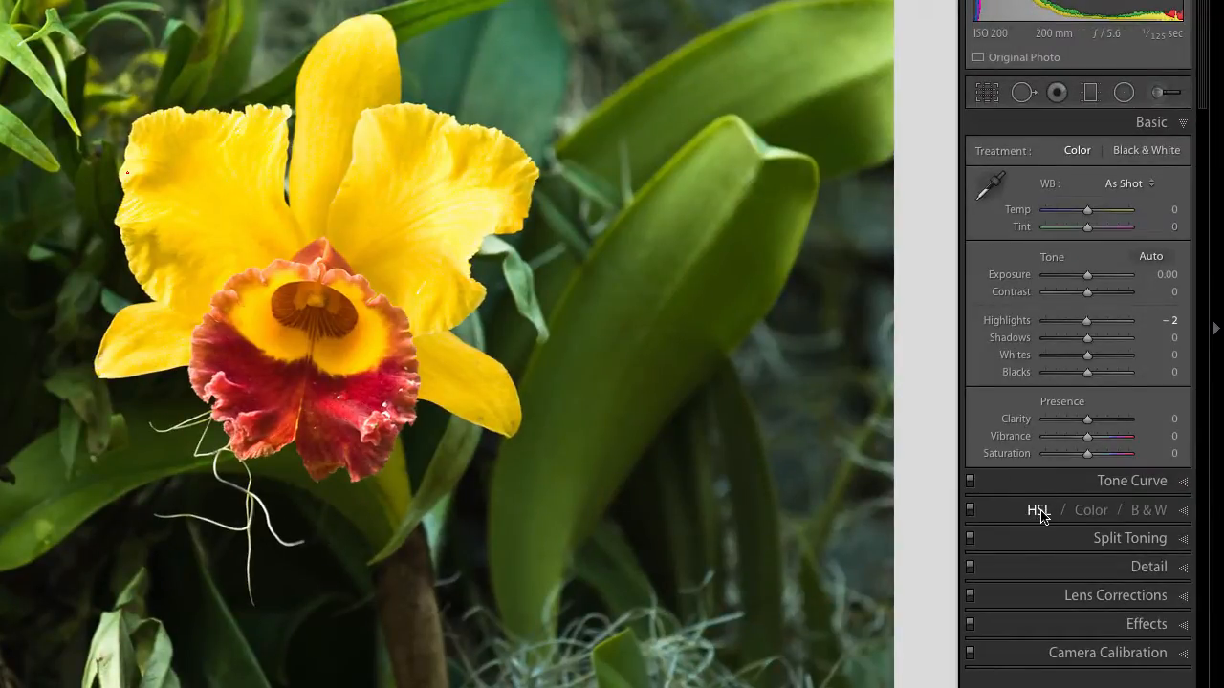
# Try Hue -100, Saturation +75 and Luminance -6 on the orchid's yellows in the per-color adjustments, and reset all adjustments
pyautogui.click(1037, 510)
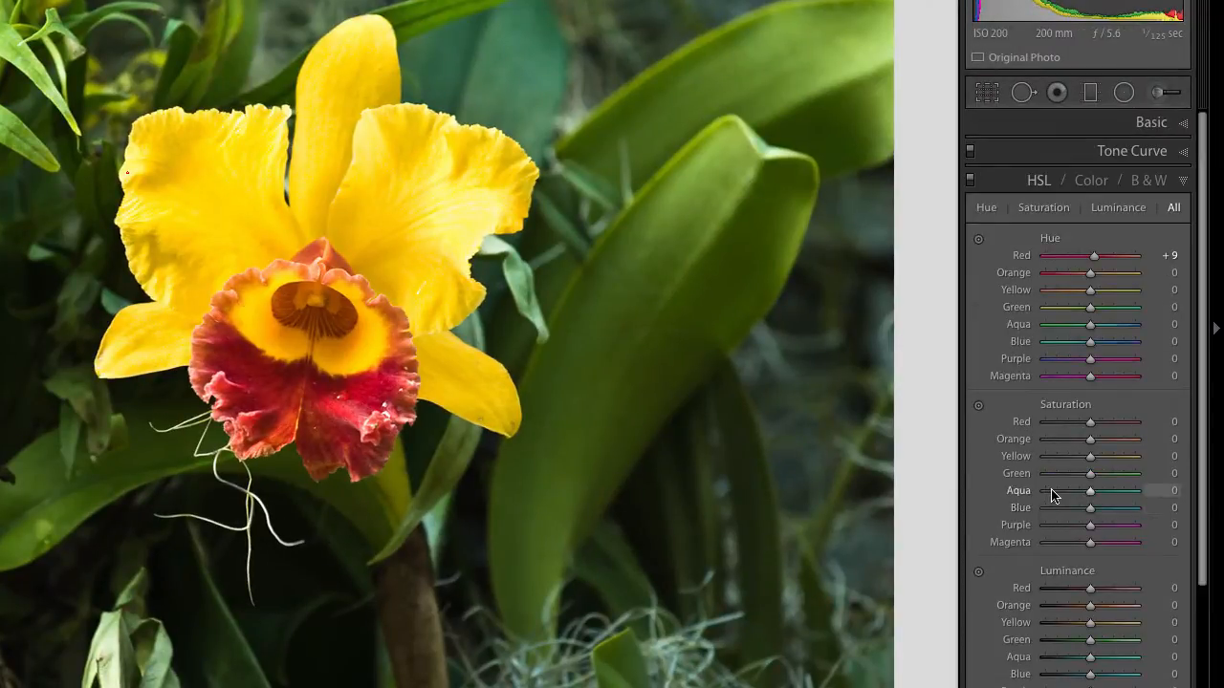
pyautogui.scroll(-1, 1053, 496)
pyautogui.scroll(-1, 1054, 495)
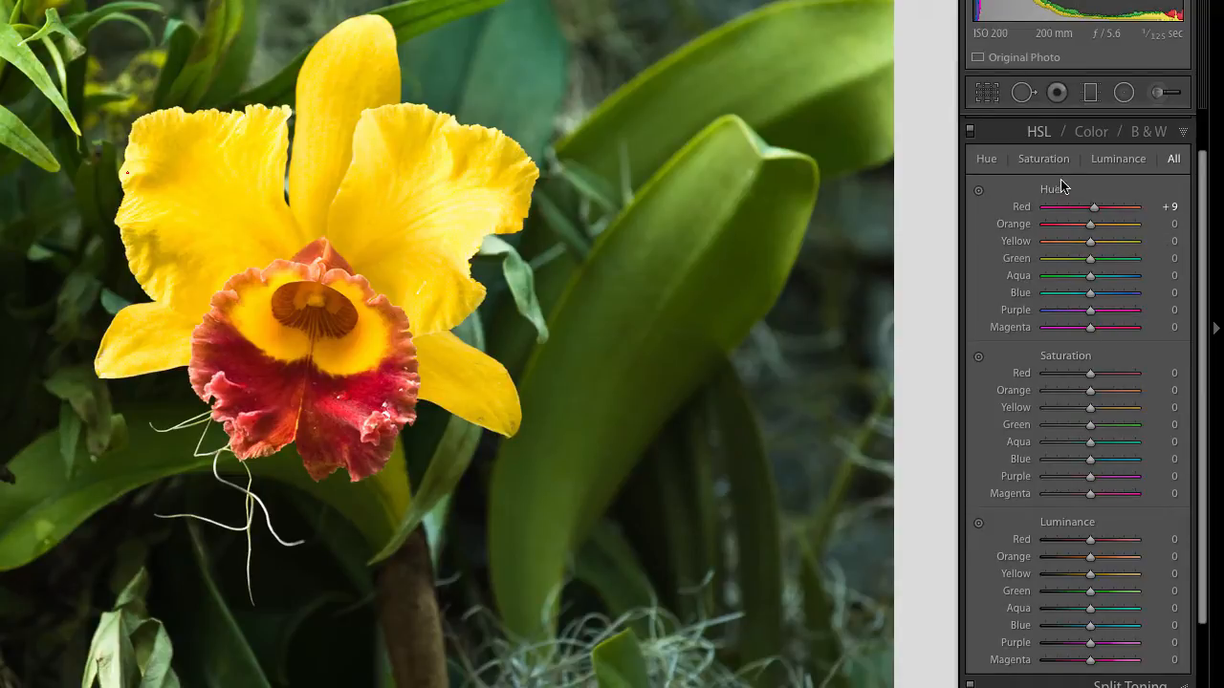
pyautogui.click(1093, 134)
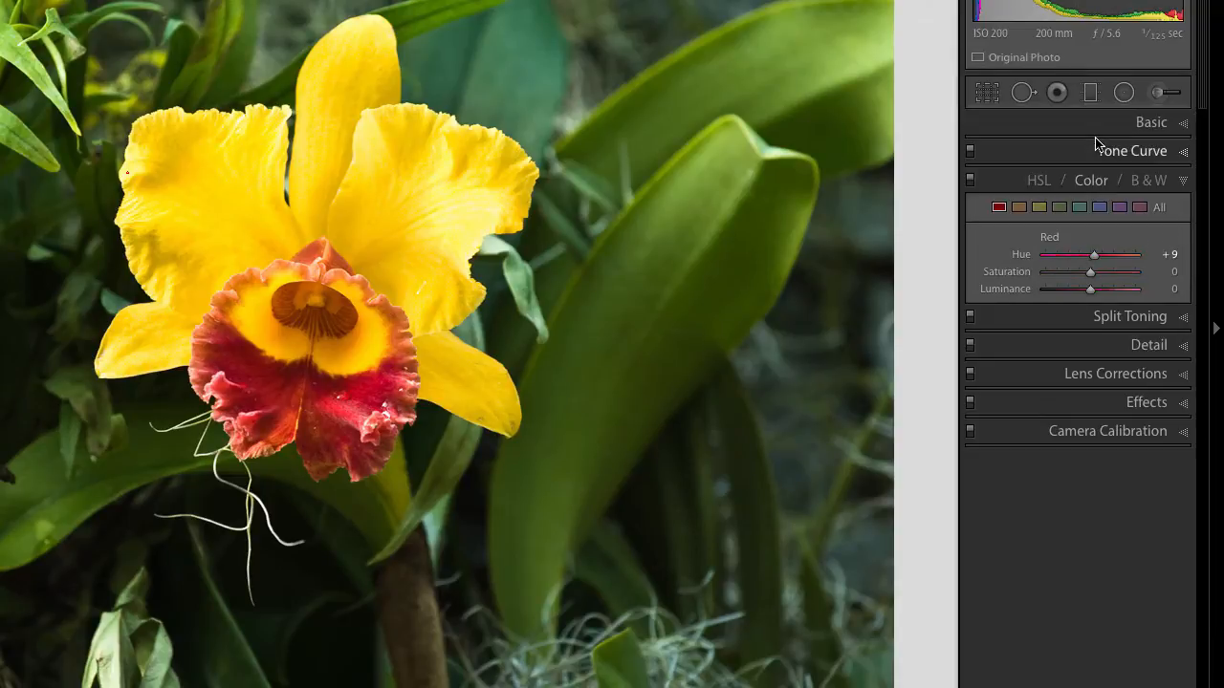
pyautogui.click(1040, 208)
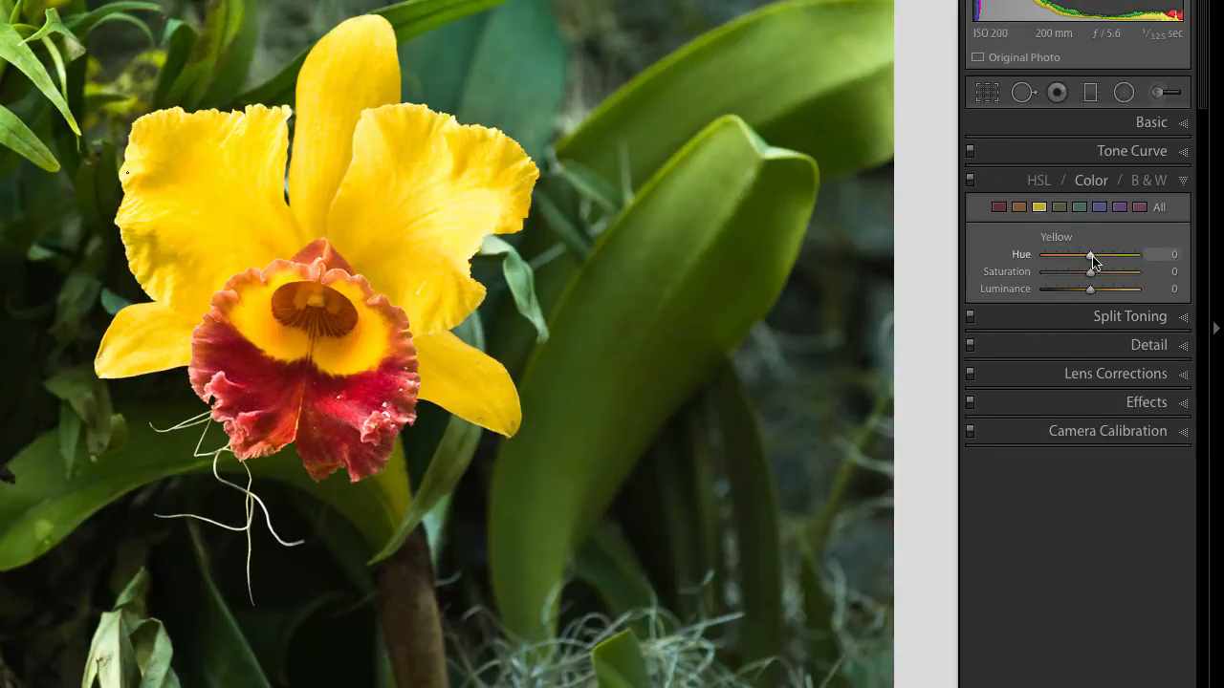
pyautogui.moveTo(1093, 261); pyautogui.dragTo(1090, 296)
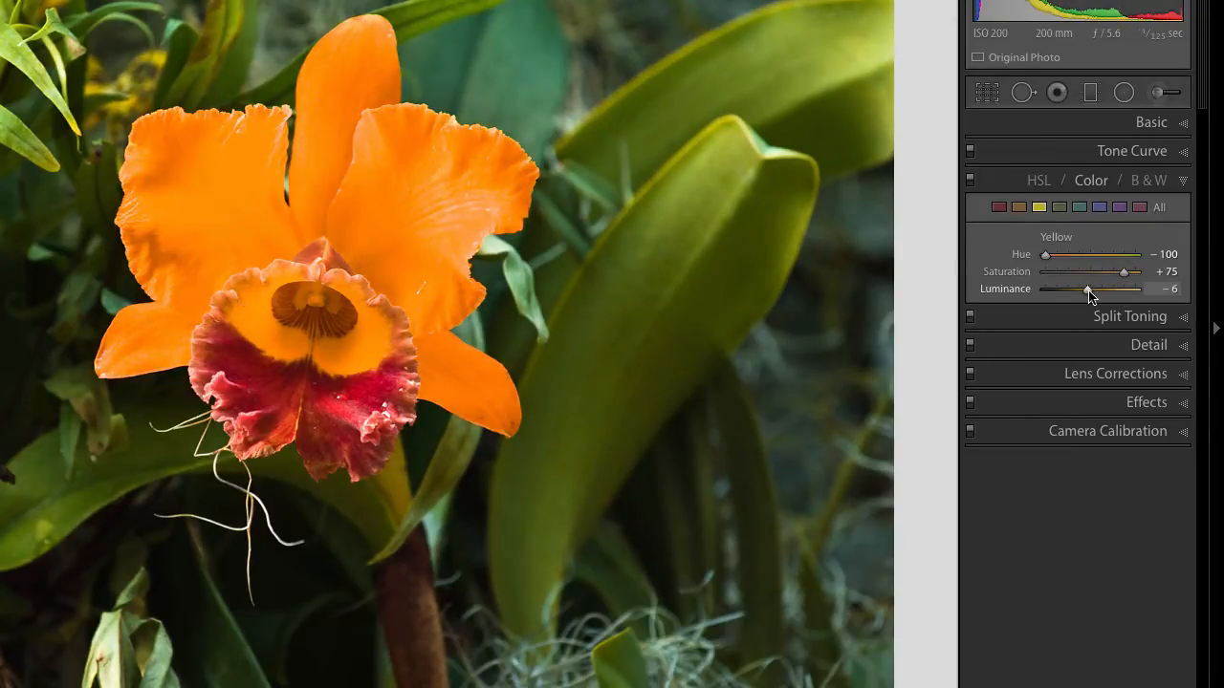
pyautogui.hotkey('ctrl', 'shift', 'r')
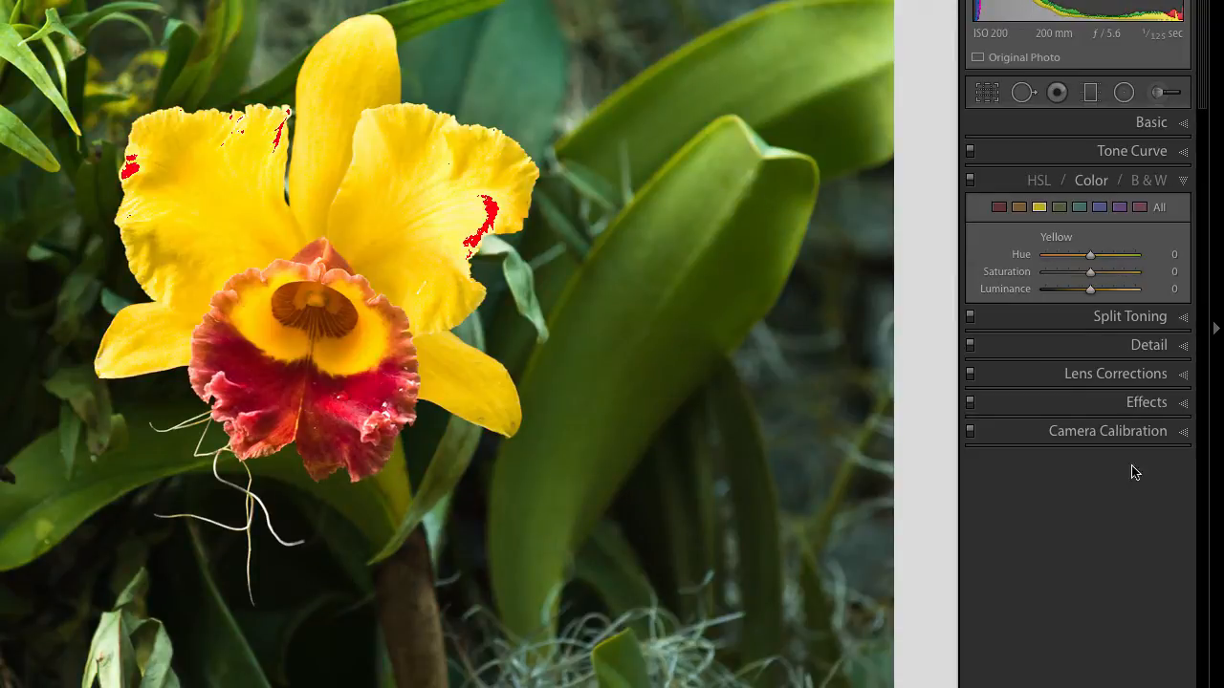
# Shift the orchid petals toward orange with the HSL targeted hue adjustment, to Orange -20 and Yellow -96
pyautogui.click(1039, 182)
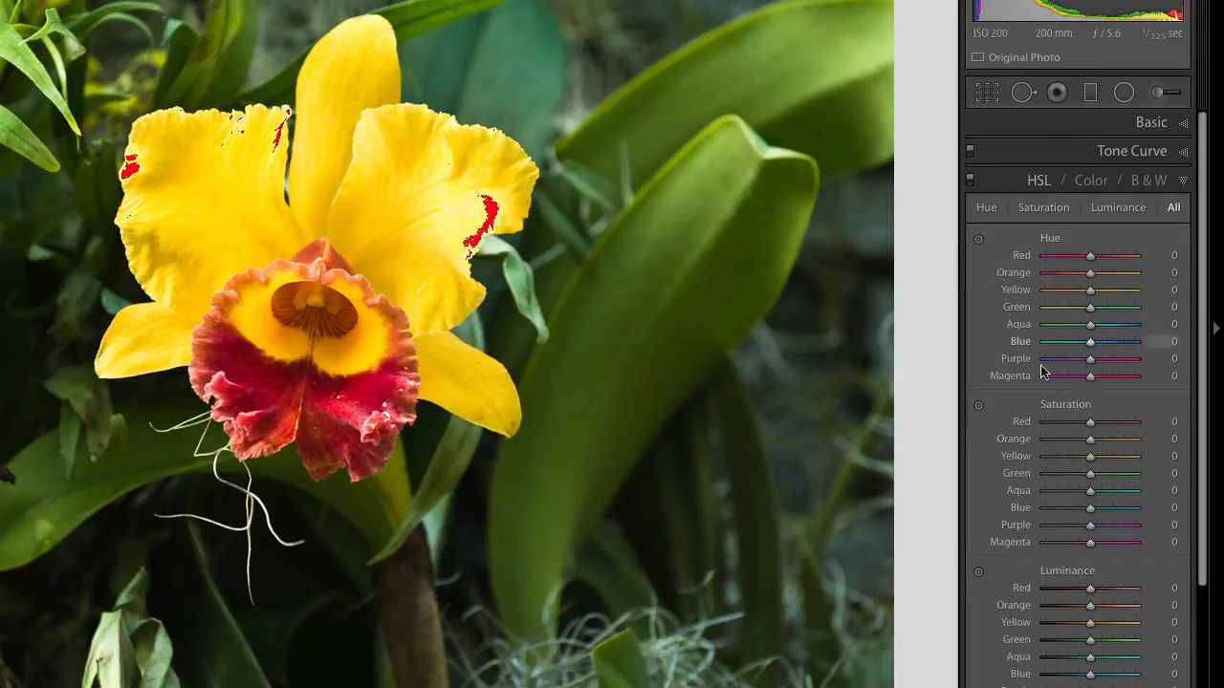
pyautogui.click(979, 243)
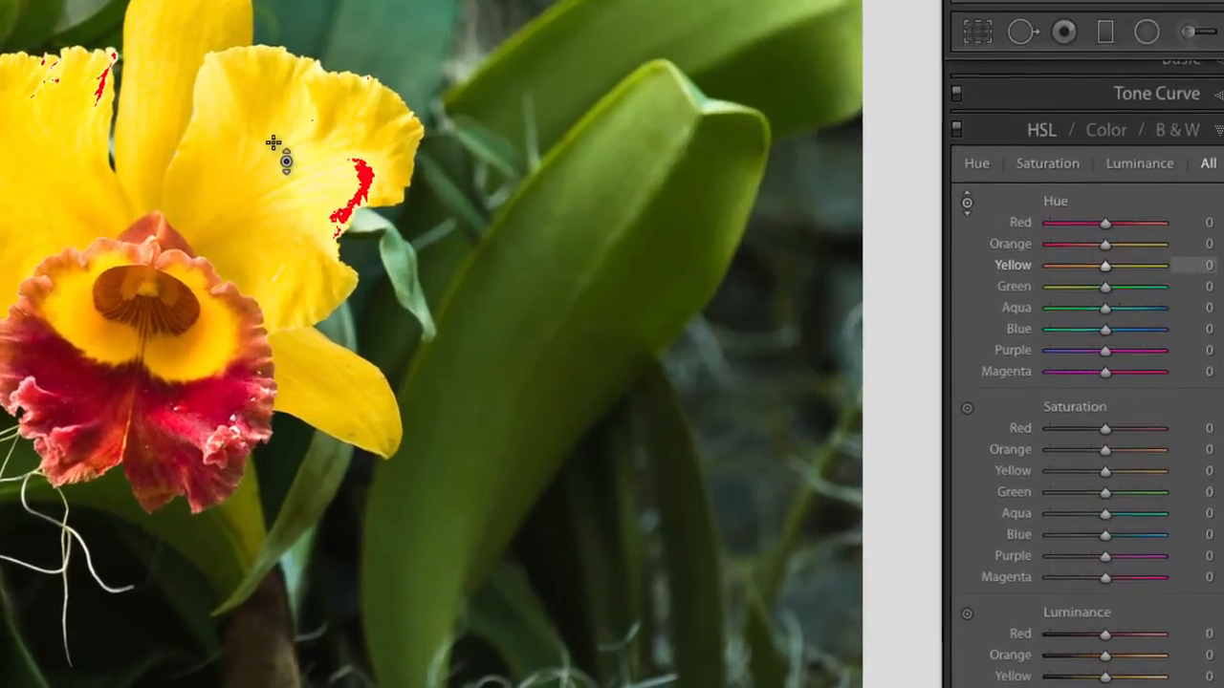
pyautogui.moveTo(418, 182); pyautogui.dragTo(811, 584)
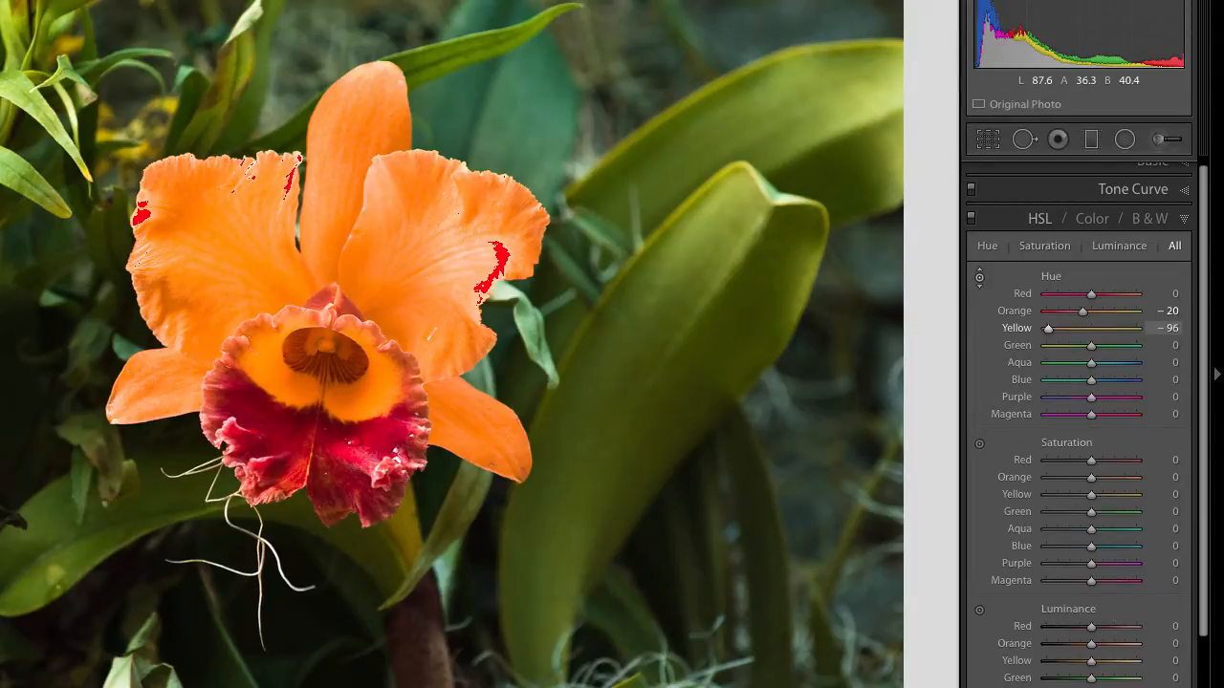
# Raise the petals' hue with the targeted adjustment to Orange -16 and Yellow +57
pyautogui.press('Up')
pyautogui.press('Up')
pyautogui.press('Up')
pyautogui.press('Up')
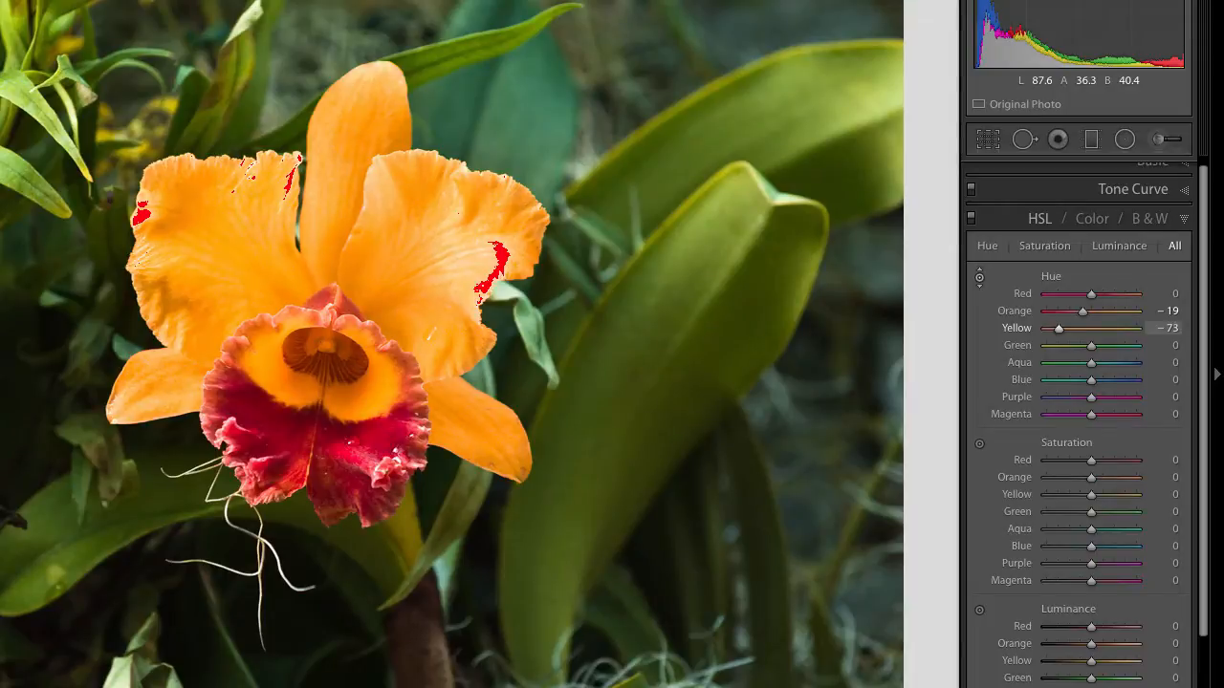
pyautogui.press('Up')
pyautogui.press('Up')
pyautogui.press('Up')
pyautogui.press('Up')
pyautogui.press('Up')
pyautogui.press('Up')
pyautogui.press('Up')
pyautogui.press('Up')
pyautogui.press('Up')
pyautogui.press('Up')
pyautogui.press('Up')
pyautogui.press('Up')
pyautogui.press('Up')
pyautogui.press('Up')
pyautogui.press('Up')
pyautogui.press('Up')
pyautogui.press('Up')
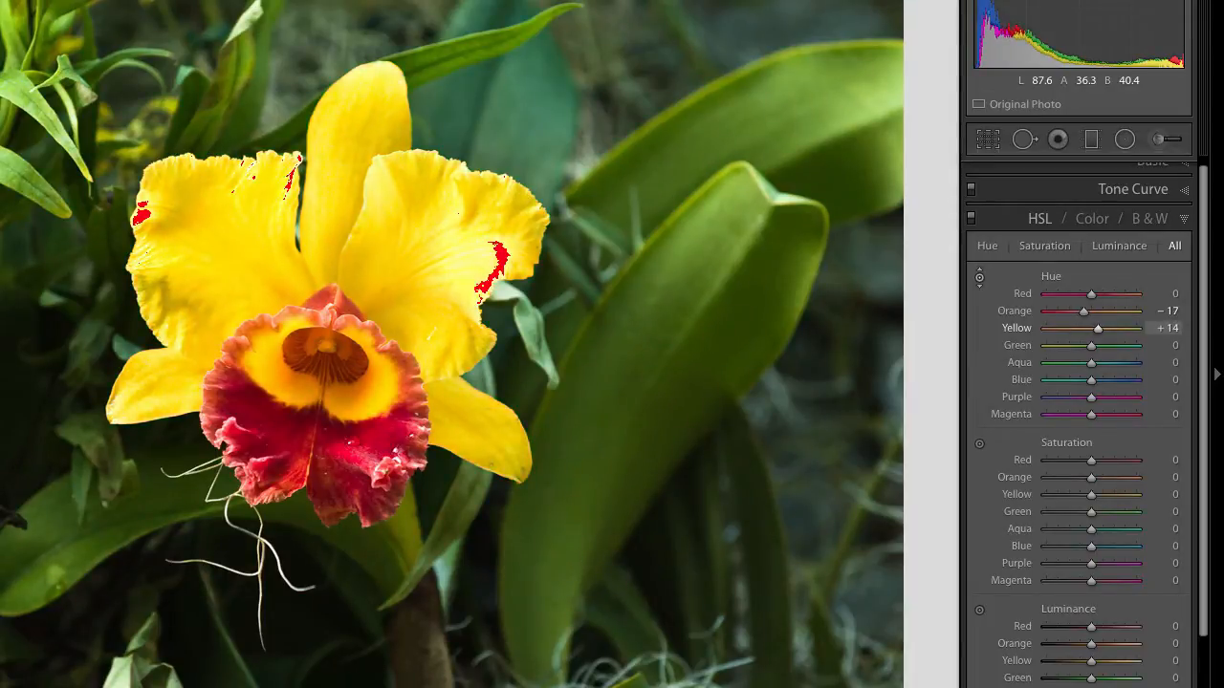
pyautogui.press('Up')
pyautogui.press('Up')
pyautogui.press('Up')
pyautogui.press('Up')
pyautogui.press('Up')
pyautogui.press('Up')
pyautogui.press('Up')
pyautogui.press('Up')
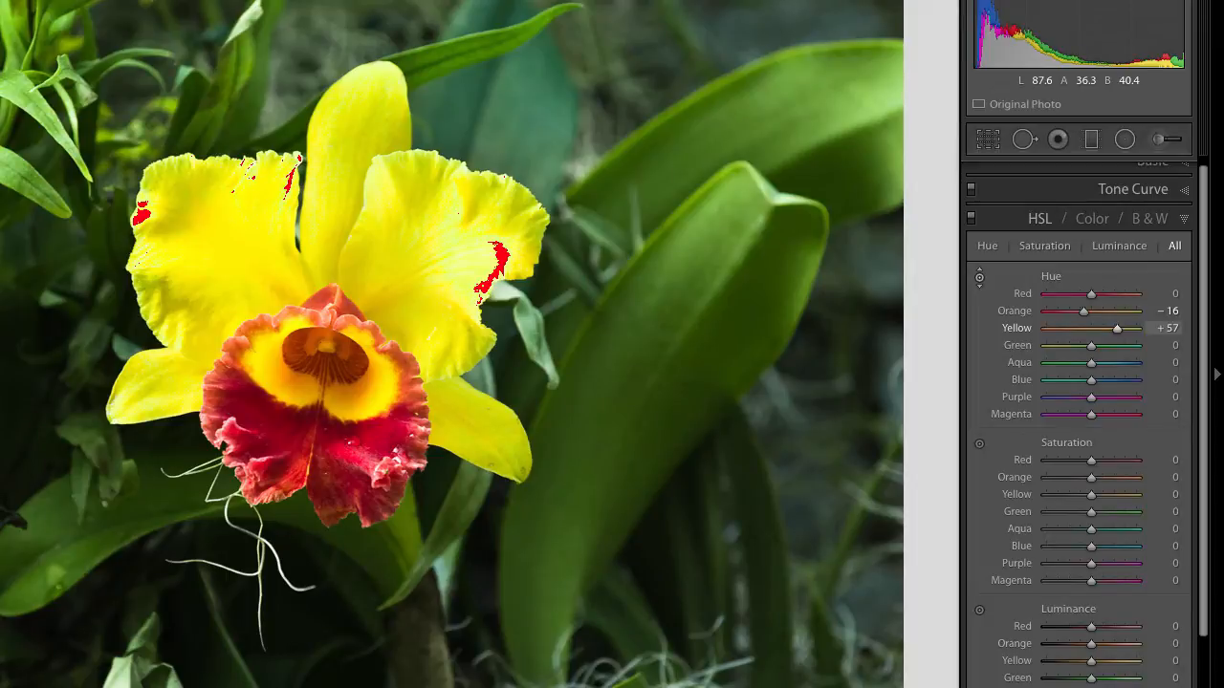
# Lower the petals' hue back toward orange, to Orange -25 and Yellow -94
pyautogui.press('Down')
pyautogui.press('Down')
pyautogui.press('Down')
pyautogui.press('Down')
pyautogui.press('Down')
pyautogui.press('Down')
pyautogui.press('Down')
pyautogui.press('Down')
pyautogui.press('Down')
pyautogui.press('Down')
pyautogui.press('Down')
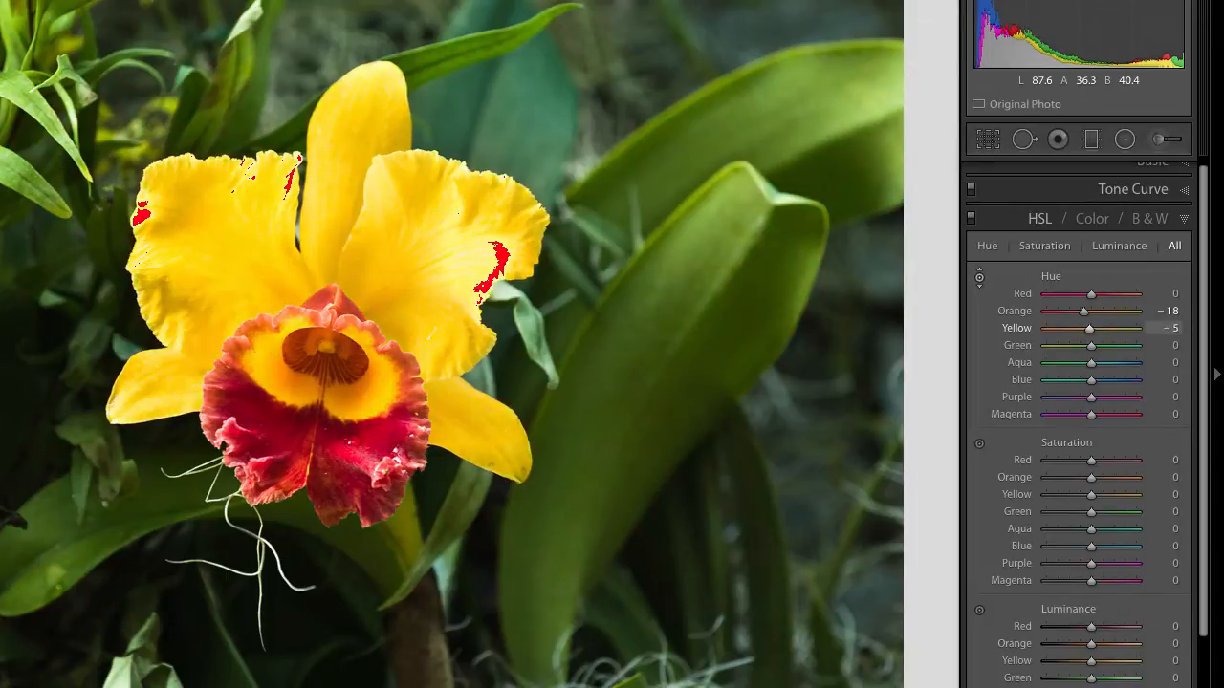
pyautogui.press('Down')
pyautogui.press('Down')
pyautogui.press('Down')
pyautogui.press('Down')
pyautogui.press('Down')
pyautogui.press('Down')
pyautogui.press('Down')
pyautogui.press('Down')
pyautogui.press('Down')
pyautogui.press('Down')
pyautogui.press('Down')
pyautogui.press('Down')
pyautogui.press('Down')
pyautogui.press('Down')
pyautogui.press('Down')
pyautogui.press('Down')
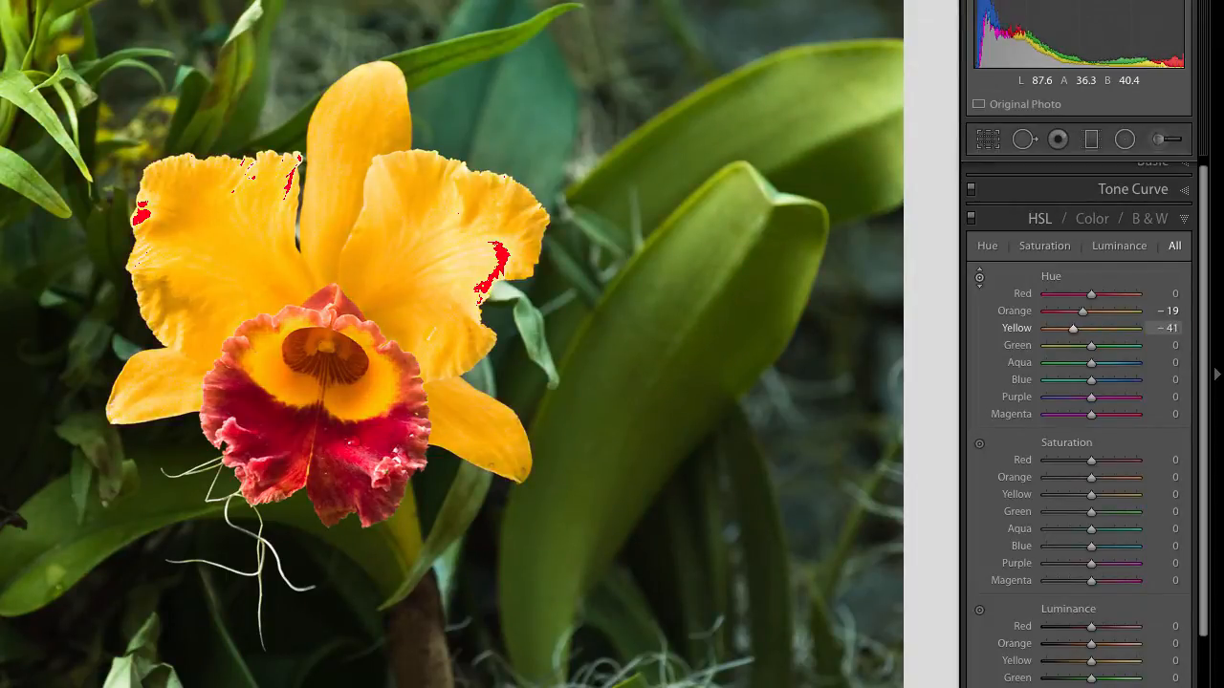
pyautogui.press('Down')
pyautogui.press('Down')
pyautogui.press('Down')
pyautogui.press('Down')
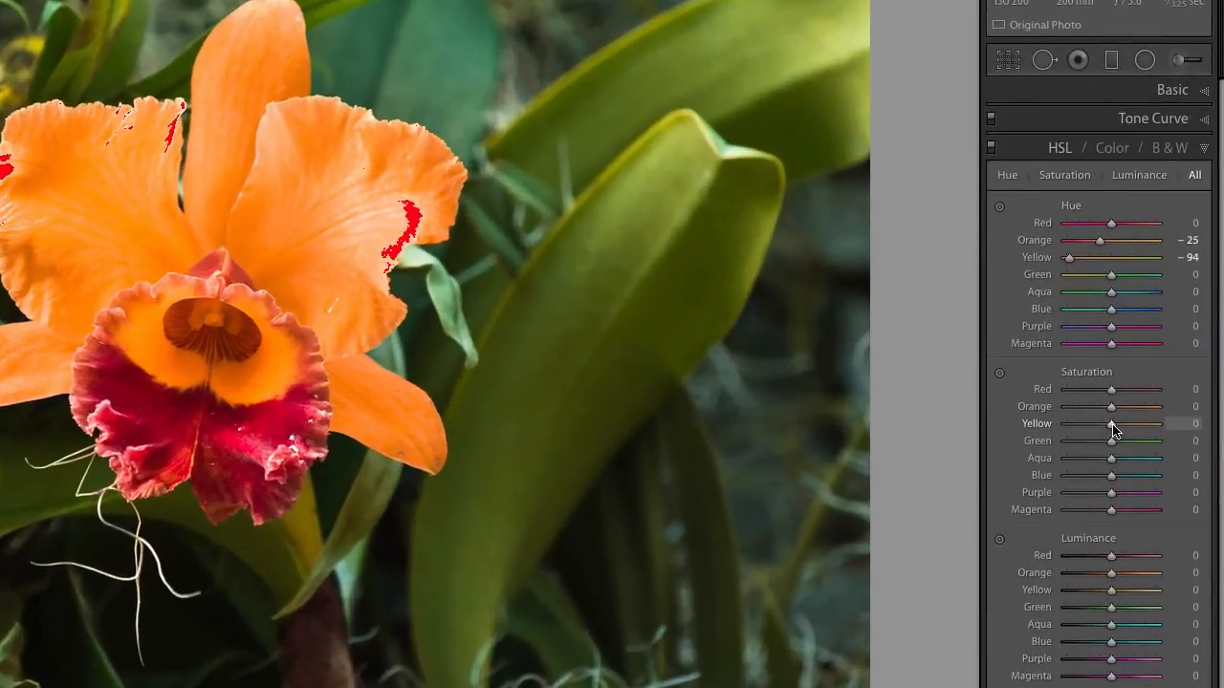
# Desaturate the orchid petals to Yellow saturation -100, and push the same Yellow saturation strongly up
pyautogui.moveTo(1114, 432)
pyautogui.mouseDown()
pyautogui.moveTo(1155, 428)
pyautogui.moveTo(1064, 427)
pyautogui.moveTo(1114, 431)
pyautogui.mouseUp()
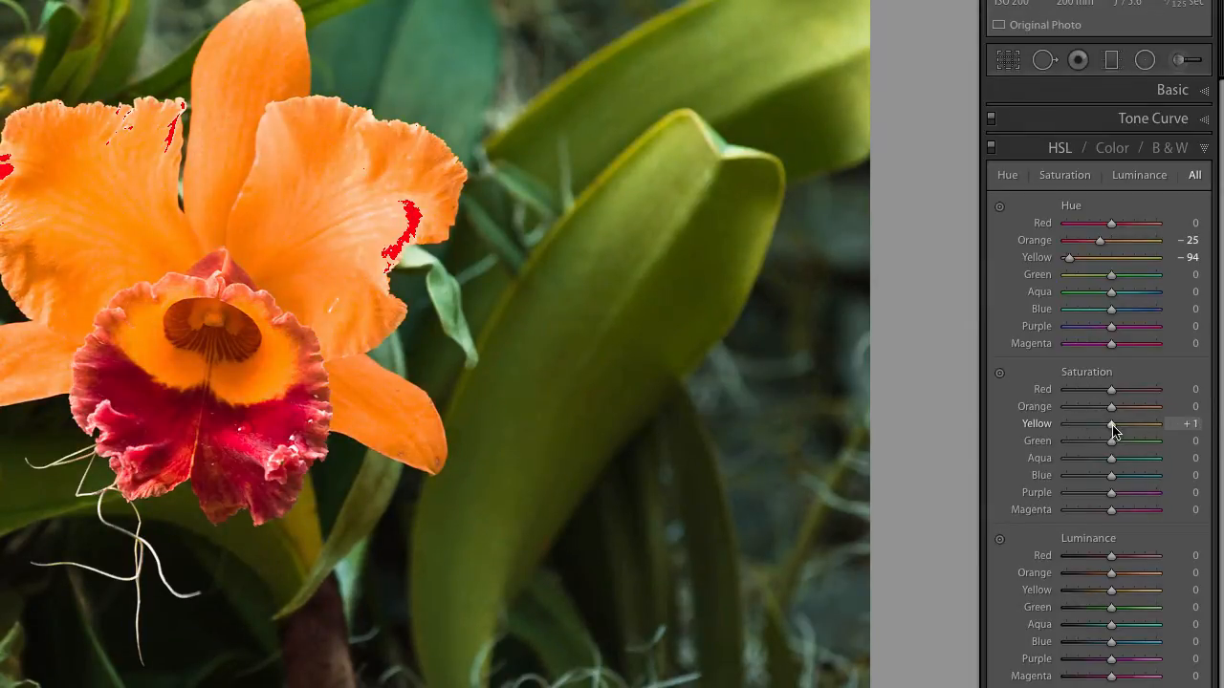
pyautogui.click(999, 373)
pyautogui.moveTo(353, 287); pyautogui.dragTo(354, 407)
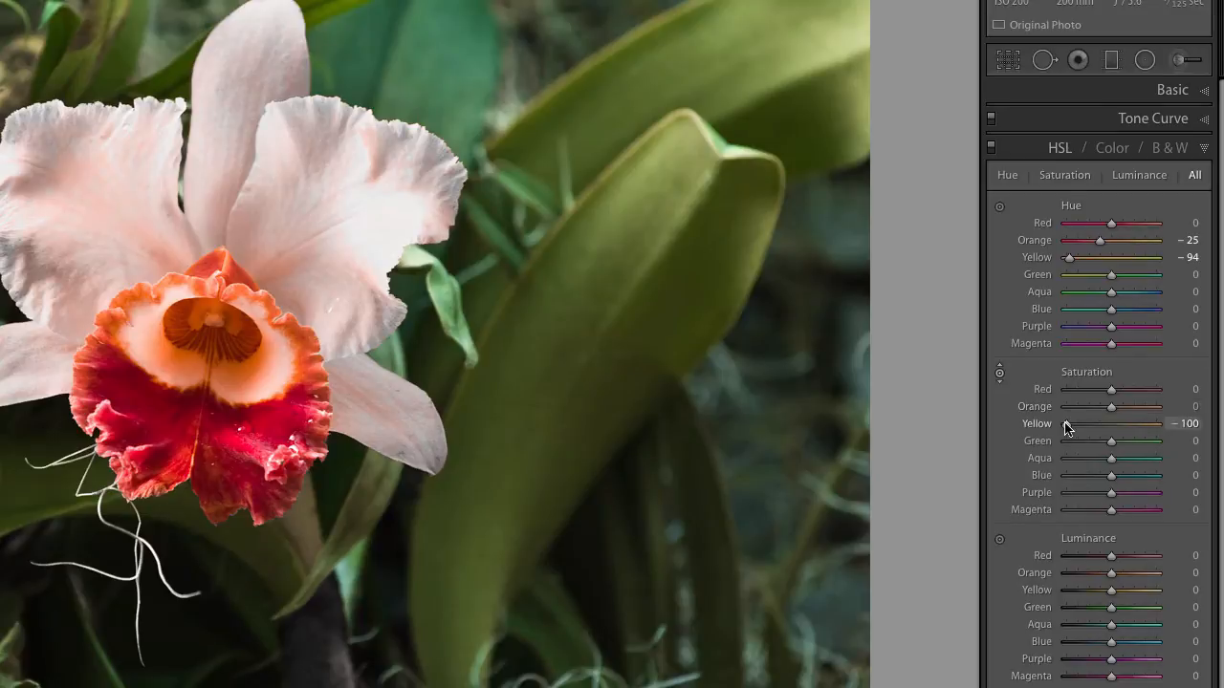
pyautogui.moveTo(1067, 427); pyautogui.dragTo(1157, 430)
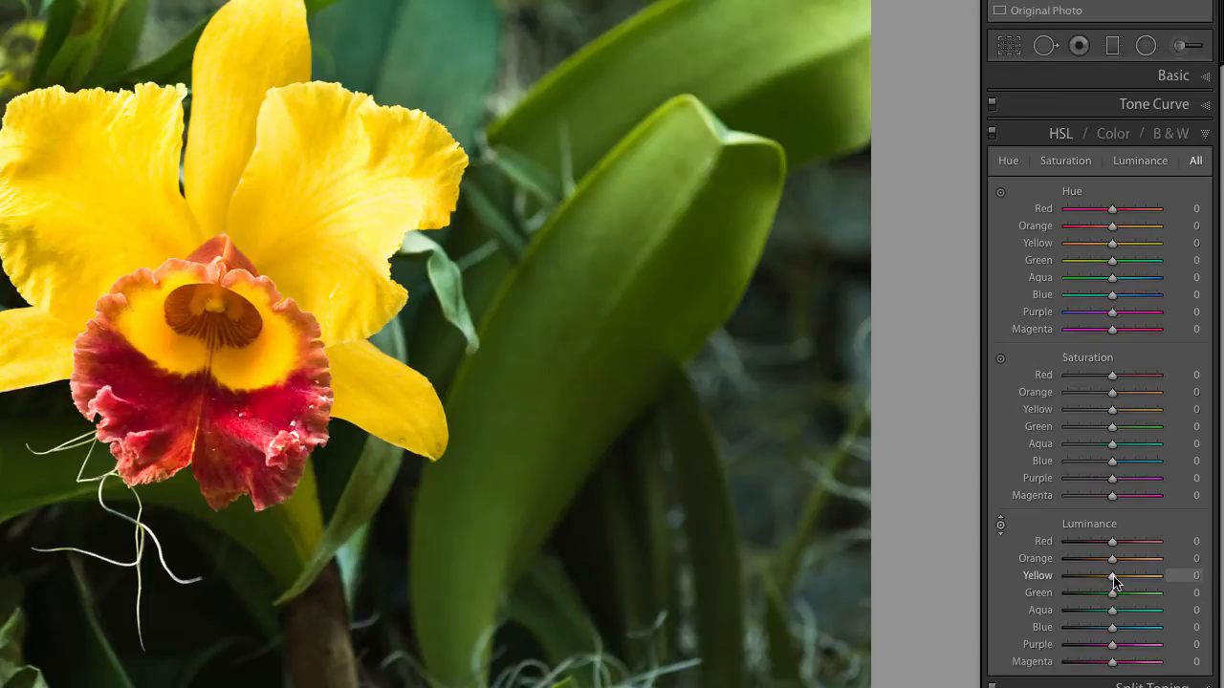
# Try darkening the orchid's yellows with a Yellow luminance of -100, and reset that value
pyautogui.moveTo(1114, 576); pyautogui.dragTo(1067, 578)
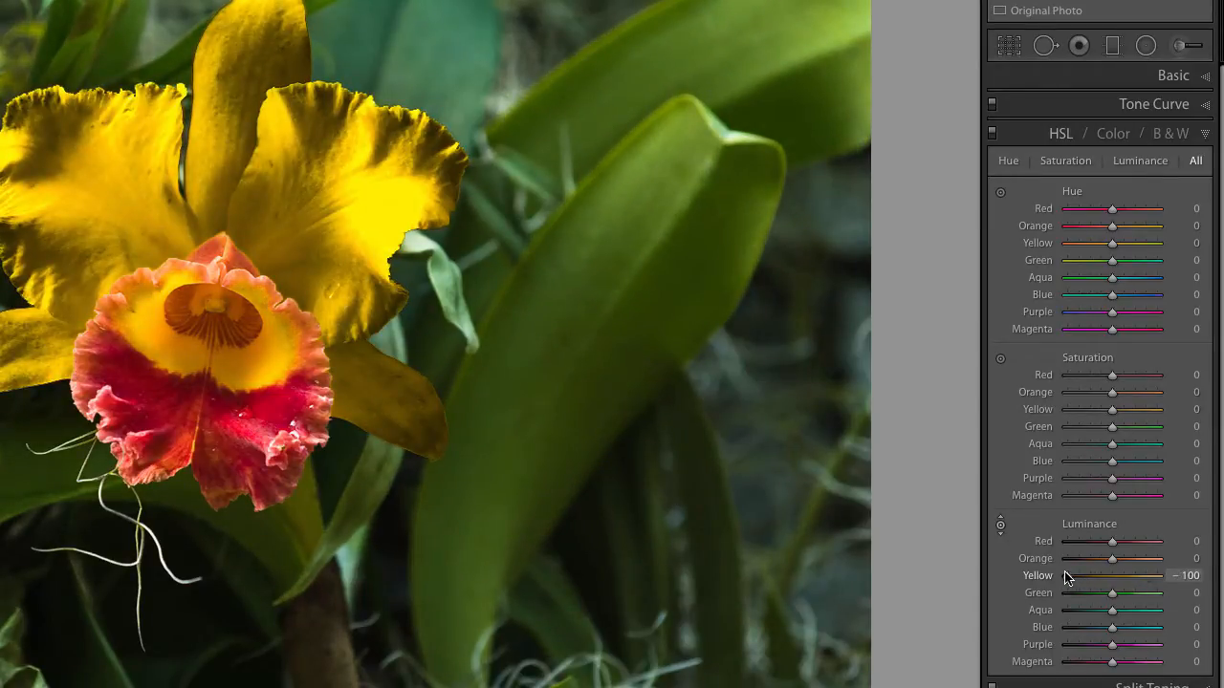
pyautogui.doubleClick(1038, 576)
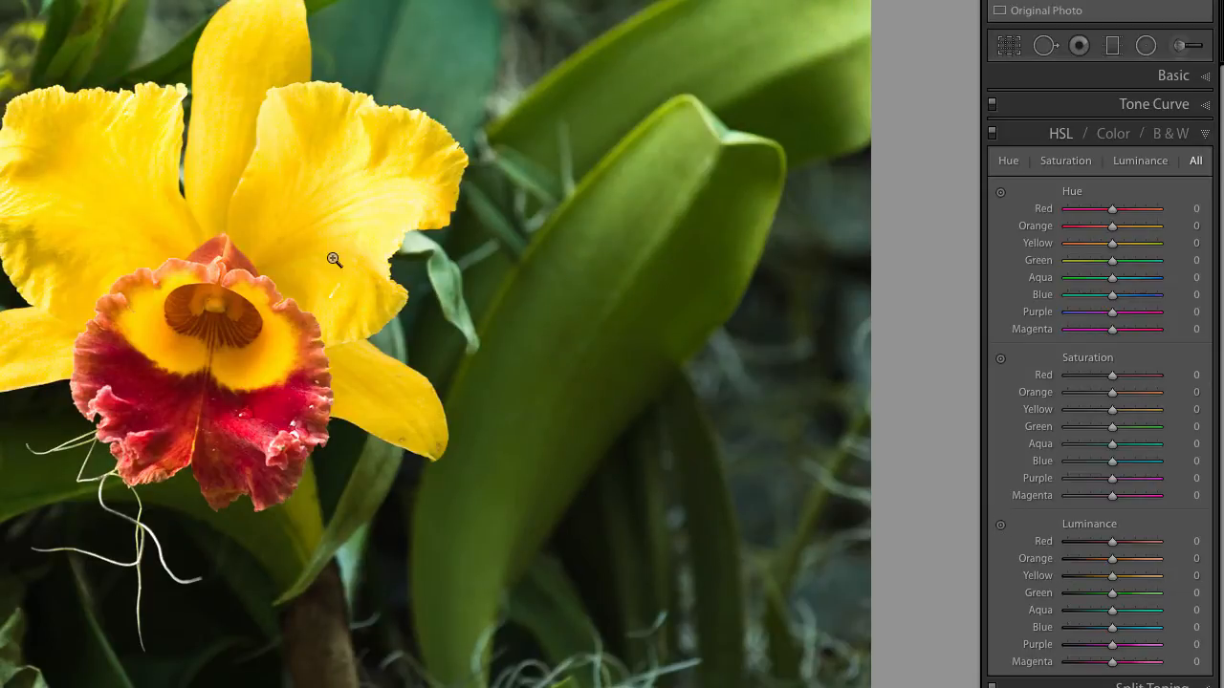
# Brighten and darken the petals with the targeted luminance adjustment, down to Orange -26 and Yellow -99, and reset both values
pyautogui.click(1000, 525)
pyautogui.click(1000, 525)
pyautogui.moveTo(350, 246); pyautogui.dragTo(350, 96)
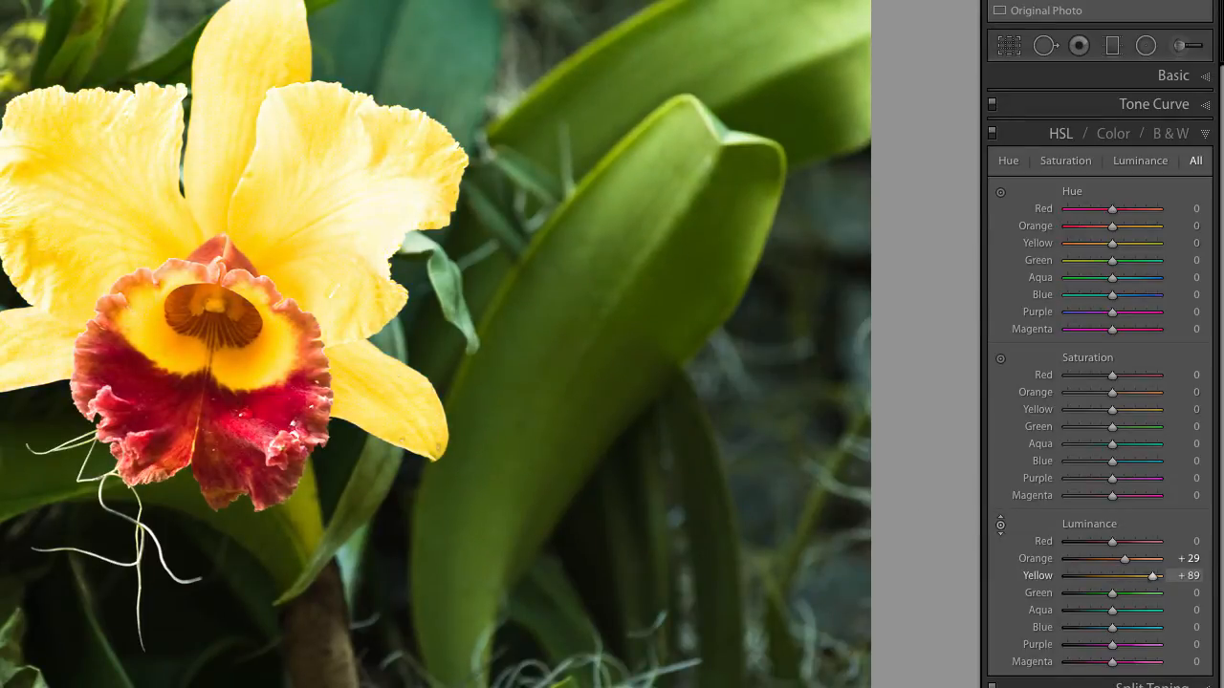
pyautogui.moveTo(347, 259); pyautogui.dragTo(347, 273)
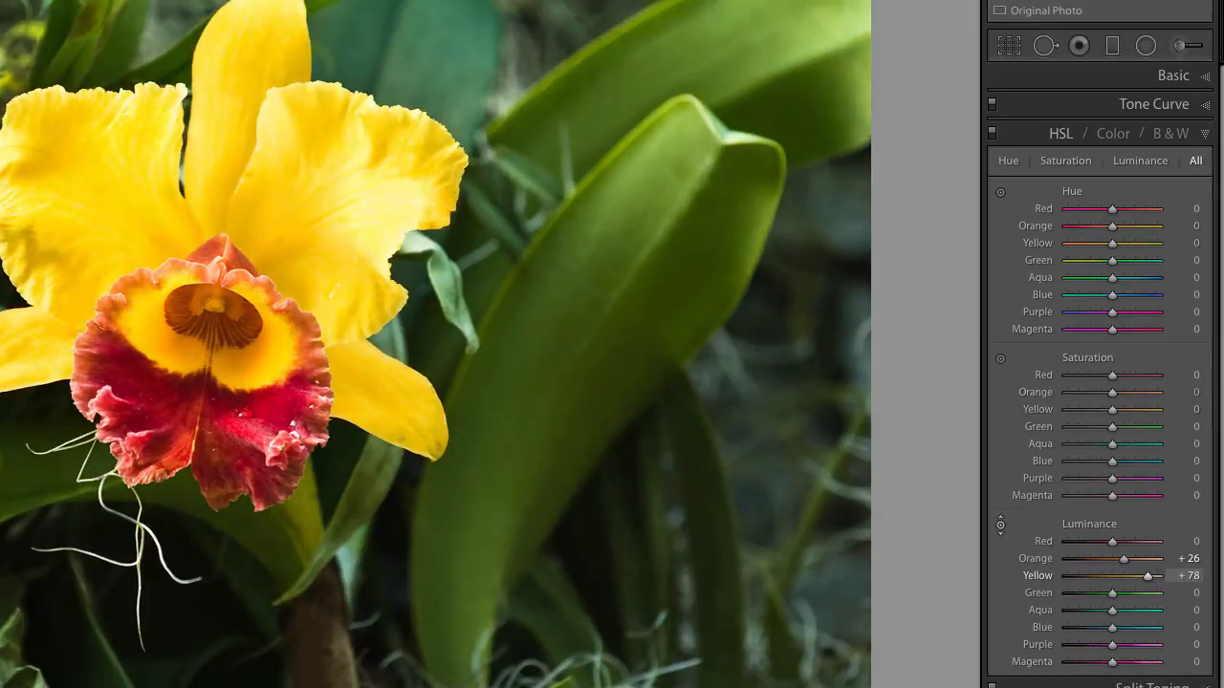
pyautogui.moveTo(341, 105); pyautogui.dragTo(341, 253)
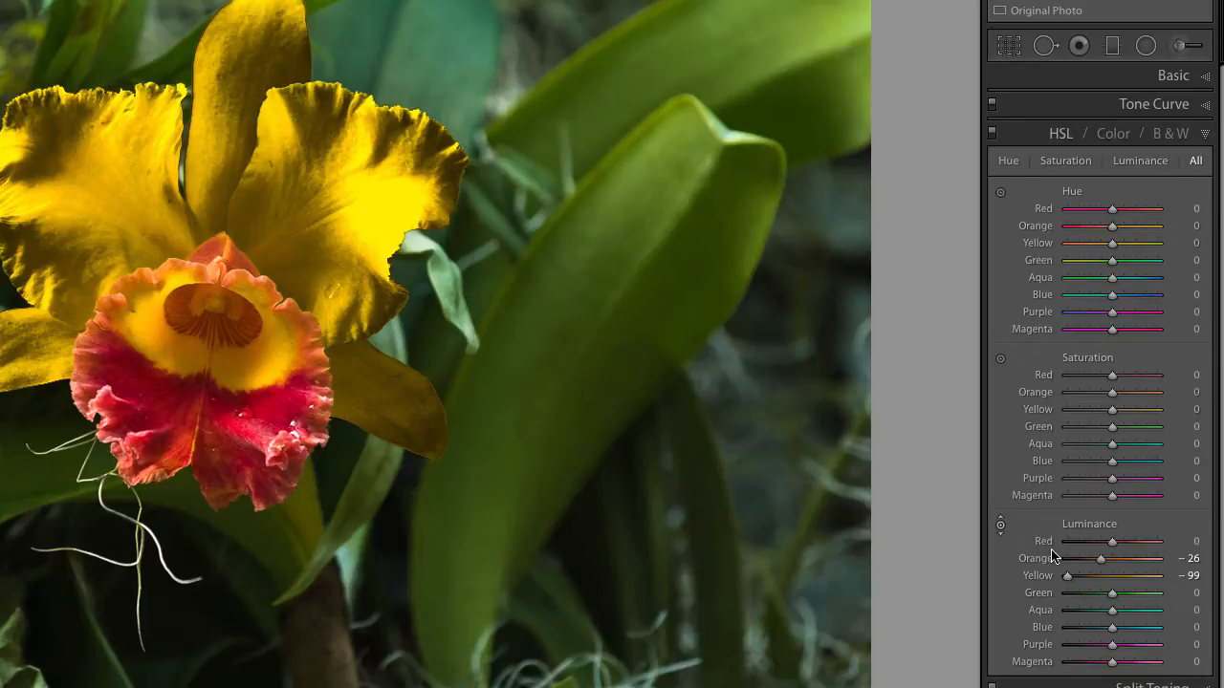
pyautogui.doubleClick(1100, 560)
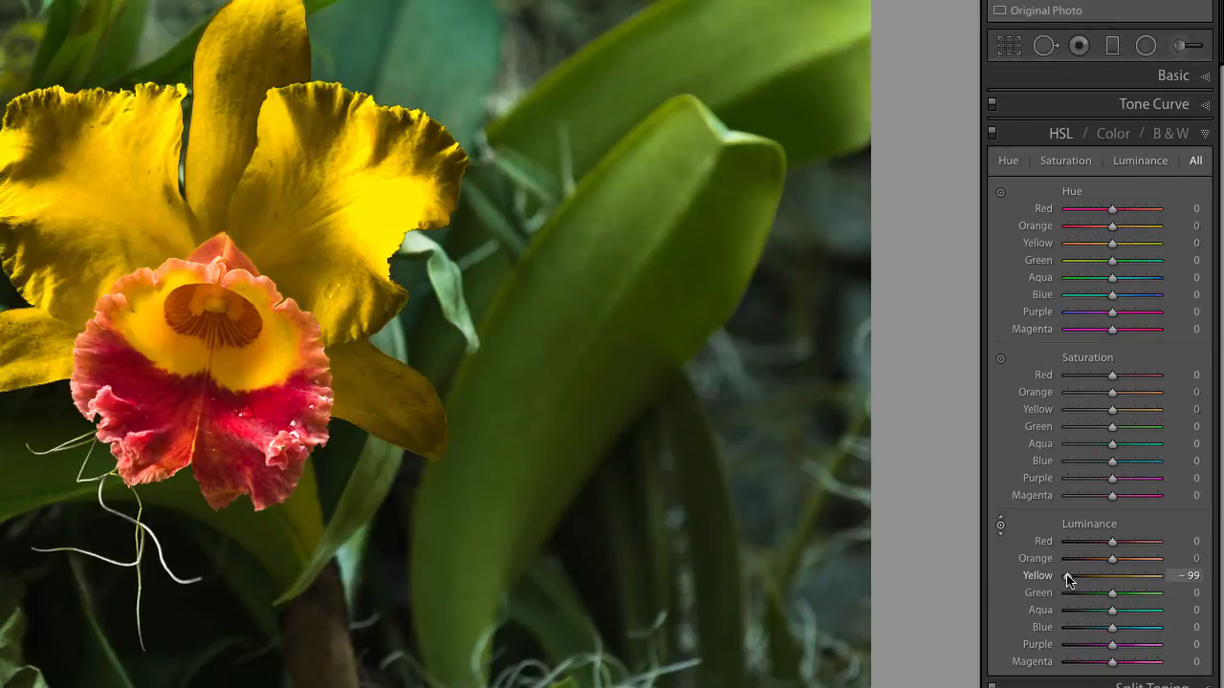
pyautogui.doubleClick(1066, 576)
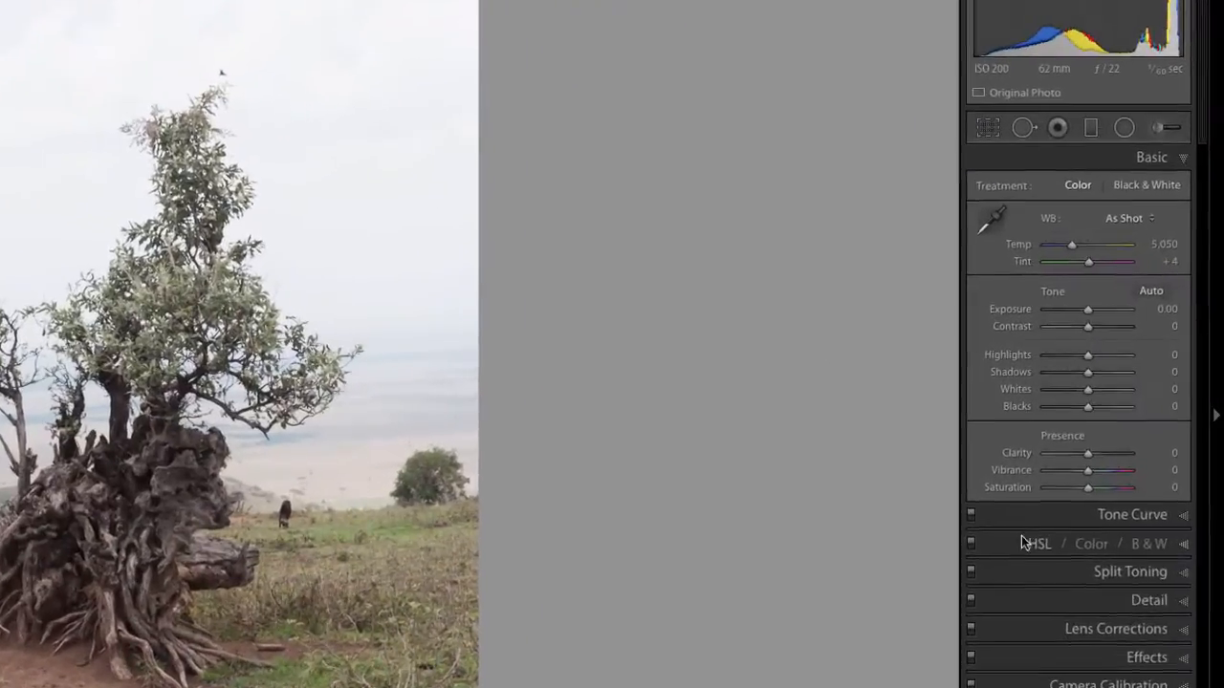
# Use targeted HSL adjustments on the tree photo's sky: saturation Aqua +5 and Blue +97, luminance Aqua -13 and Blue -100
pyautogui.click(1023, 542)
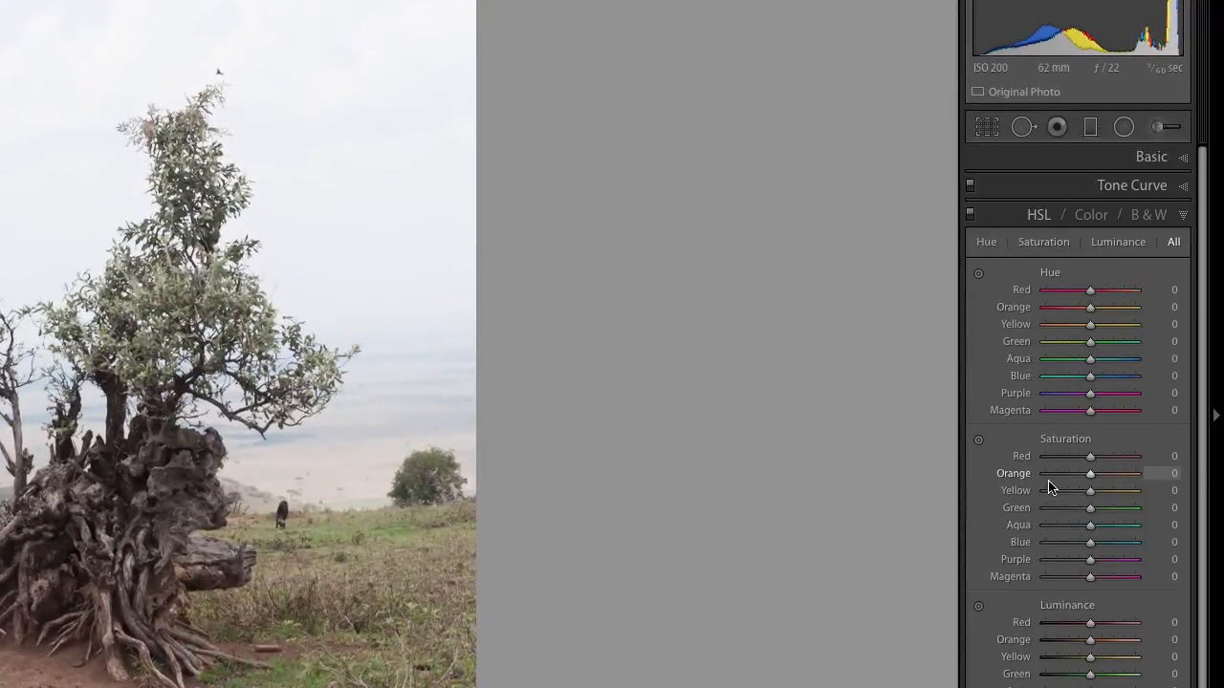
pyautogui.click(979, 443)
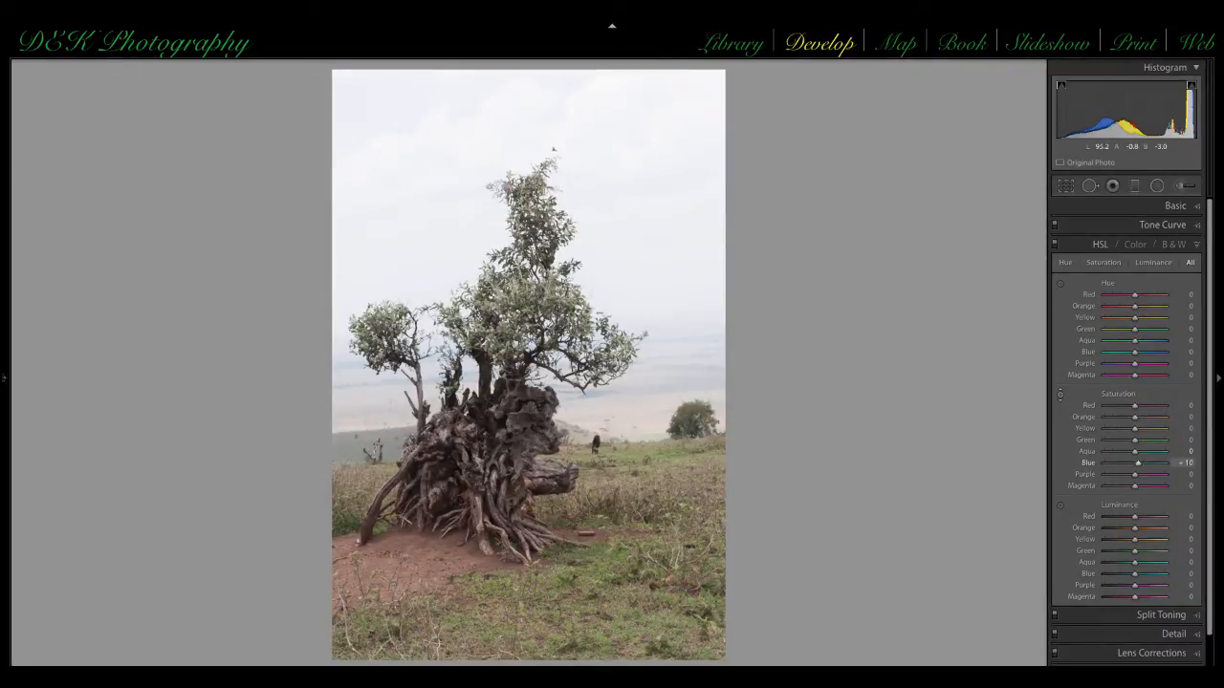
pyautogui.moveTo(431, 239); pyautogui.dragTo(430, 188)
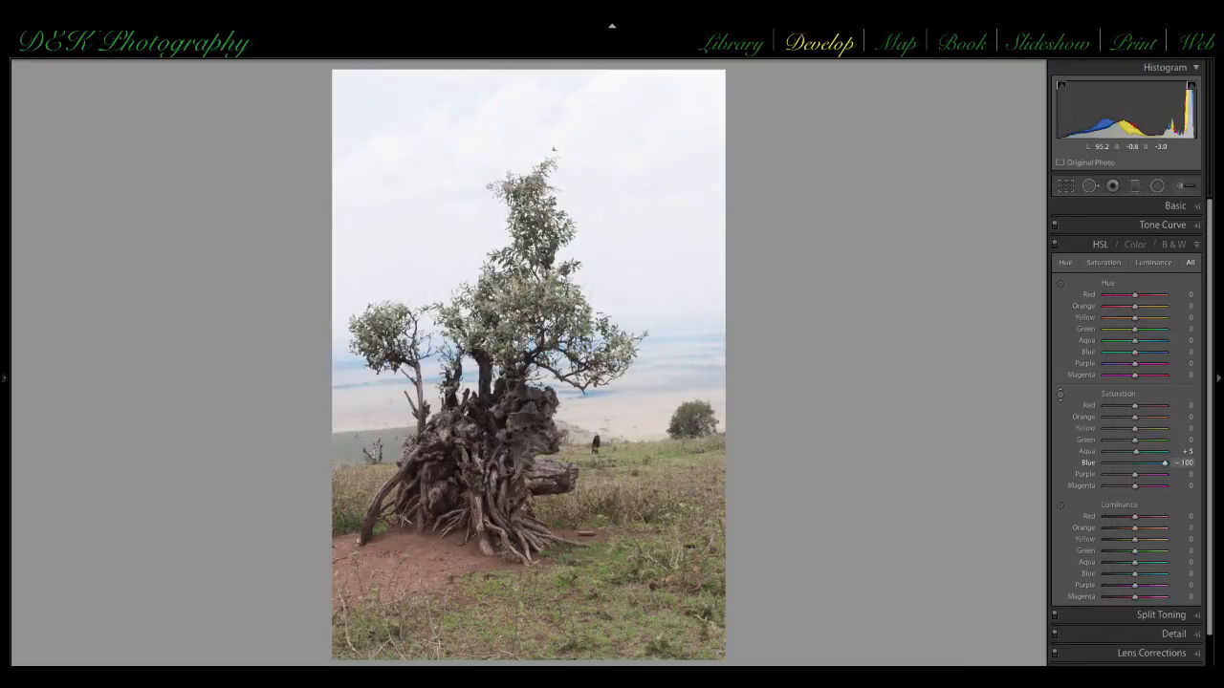
pyautogui.moveTo(413, 43); pyautogui.dragTo(413, 33)
pyautogui.click(1059, 506)
pyautogui.moveTo(375, 117); pyautogui.dragTo(374, 308)
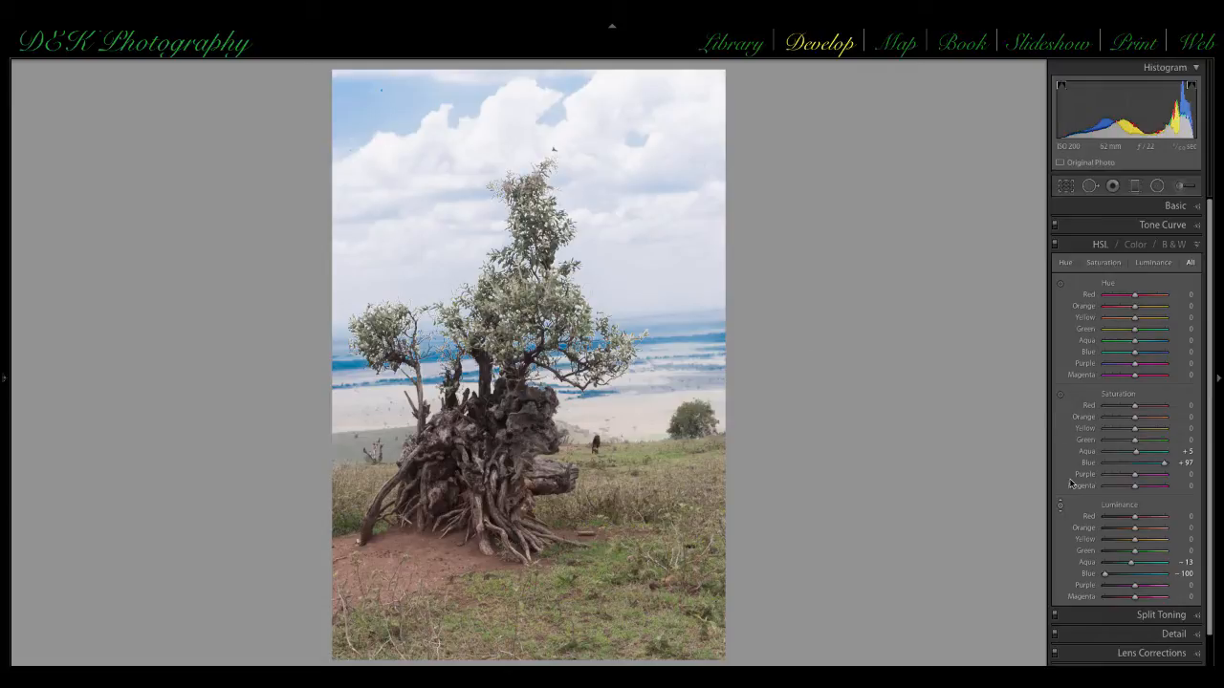
# Show the Effects settings with Dehaze and reset all adjustments on the tree photo
pyautogui.scroll(-2, 1148, 593)
pyautogui.click(1166, 641)
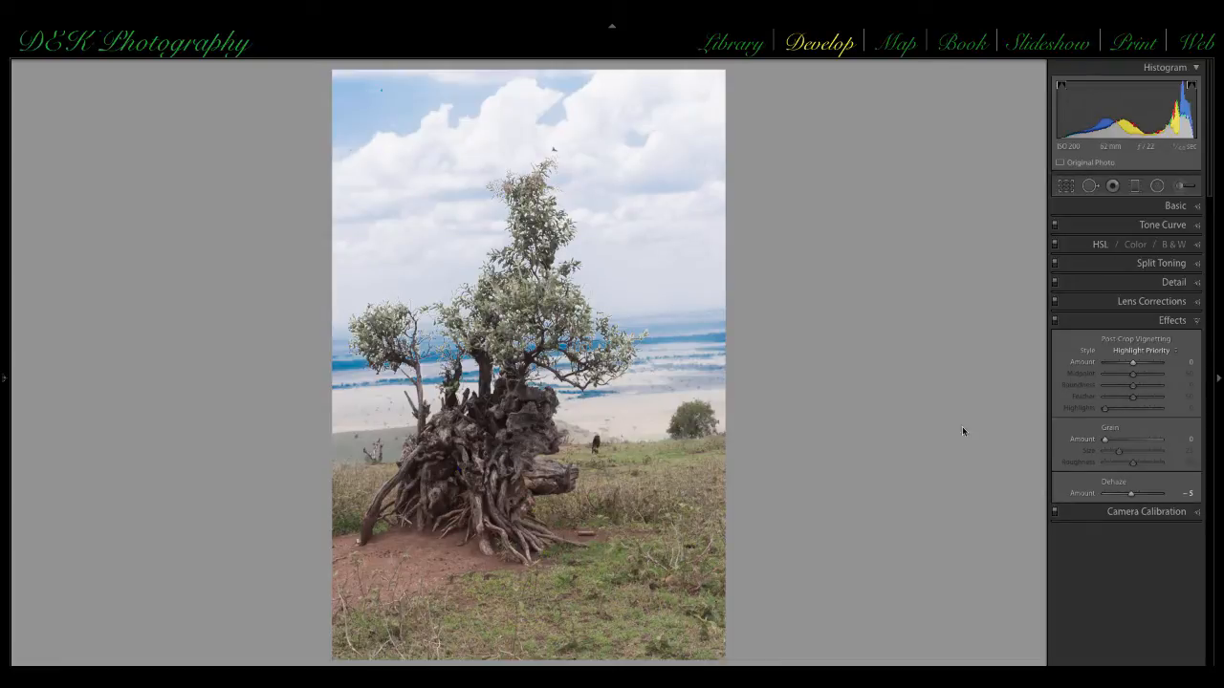
pyautogui.hotkey('ctrl', 'shift', 'r')
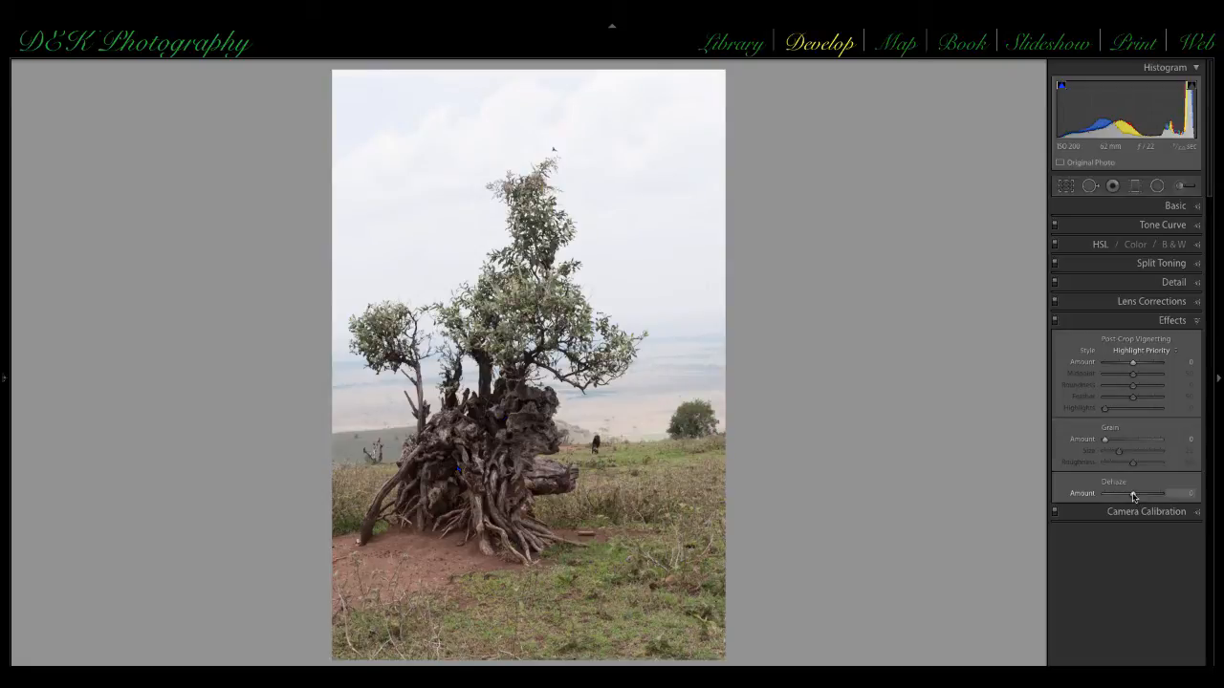
# Try a Dehaze amount of +100 on the tree photo and undo it
pyautogui.moveTo(1136, 496); pyautogui.dragTo(1160, 499)
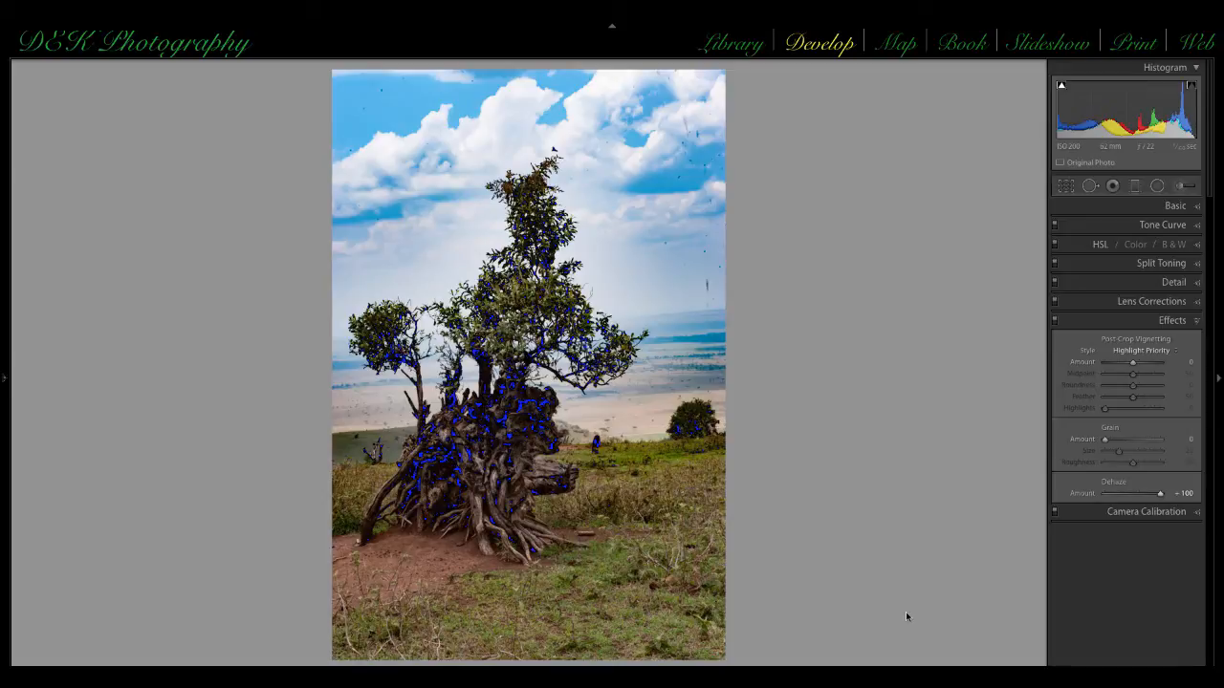
pyautogui.hotkey('ctrl', 'z')
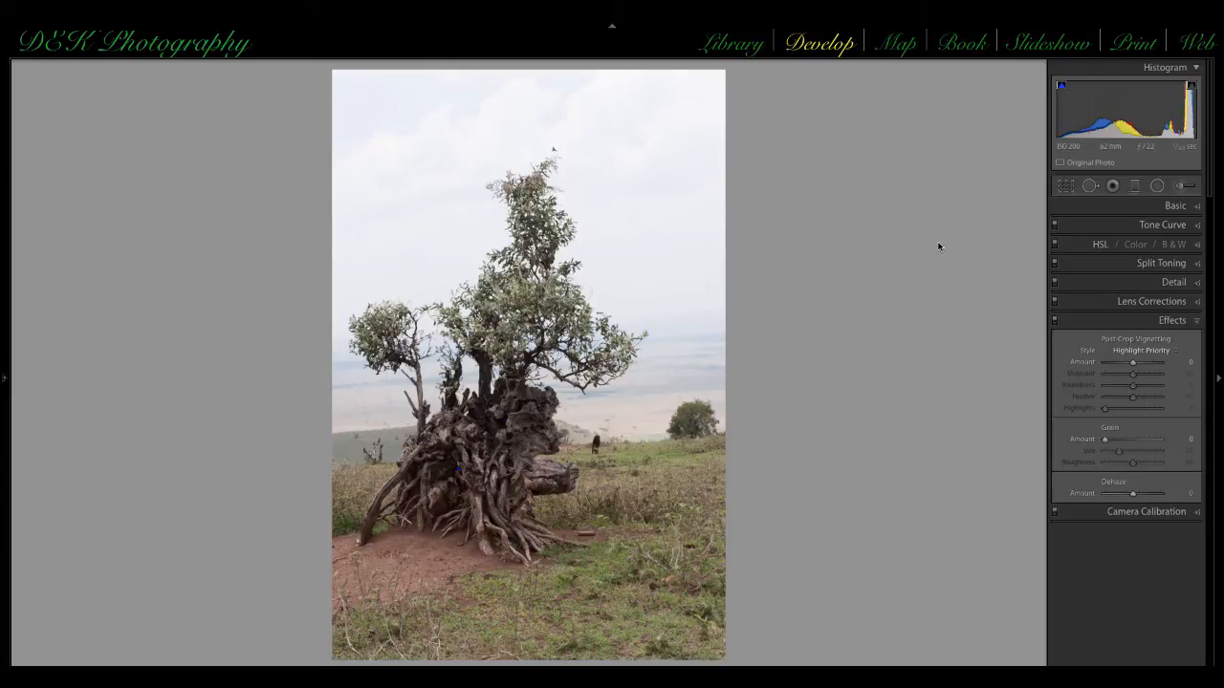
# Use targeted HSL adjustments on the tree photo's sky: raise saturation to Aqua +7 and Blue +100, and lower the luminance
pyautogui.click(1095, 245)
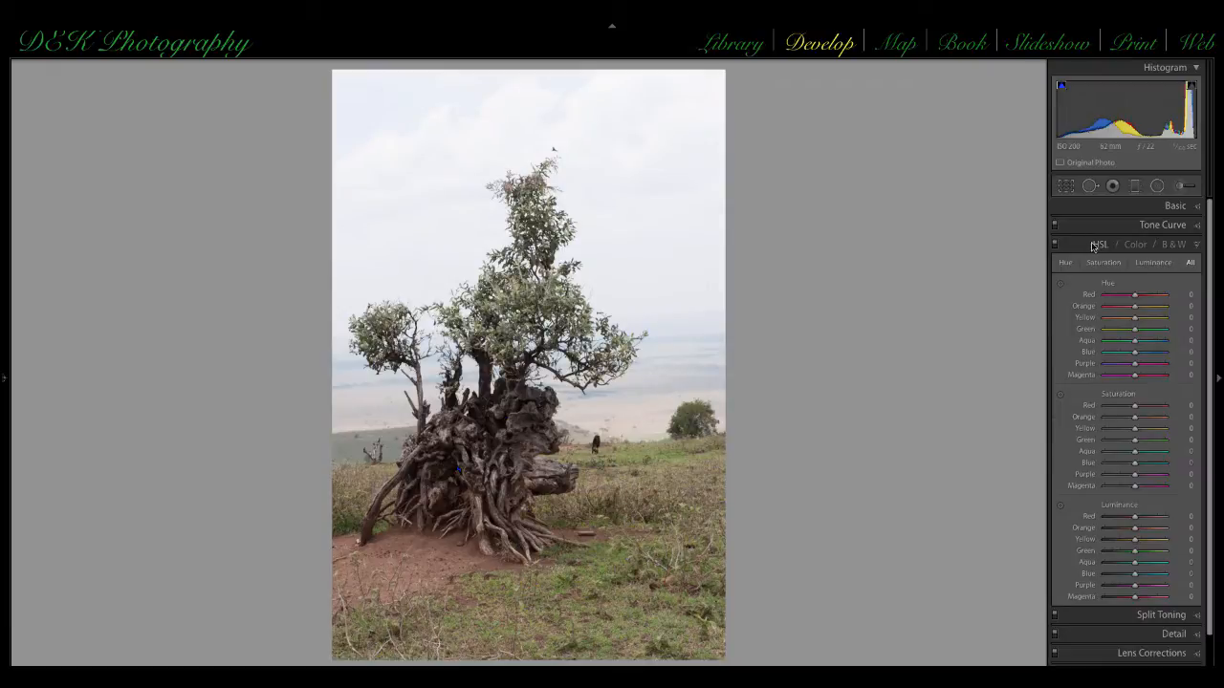
pyautogui.click(1059, 395)
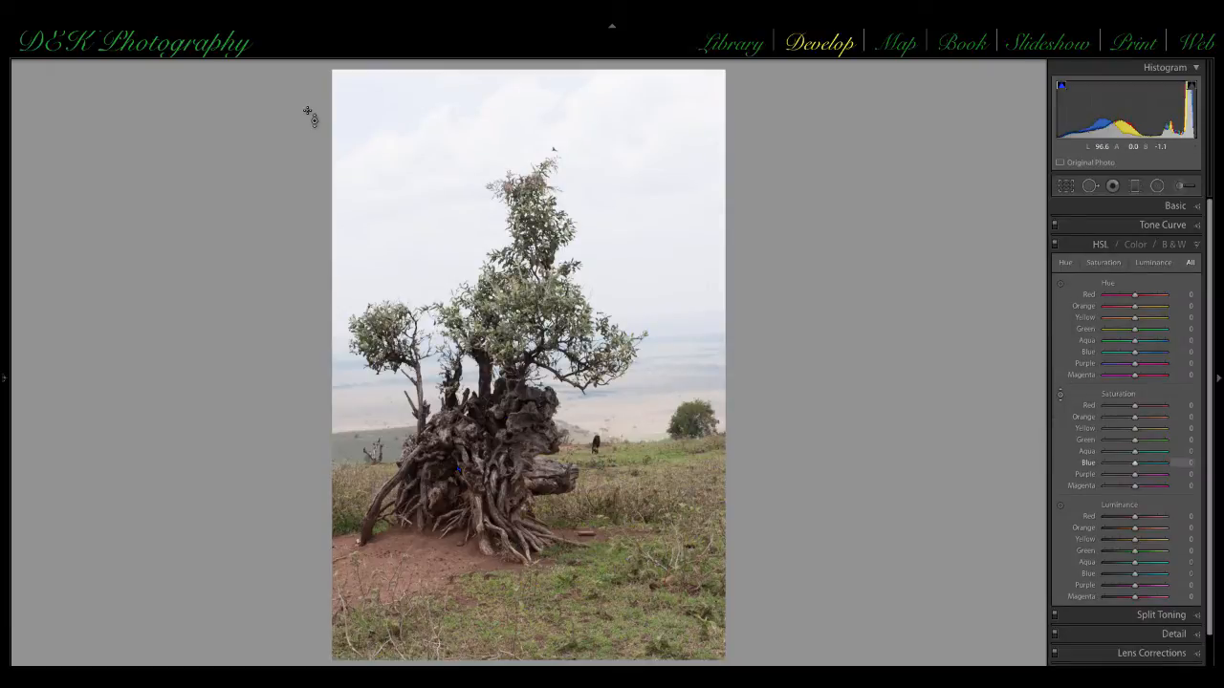
pyautogui.moveTo(388, 126); pyautogui.dragTo(388, 39)
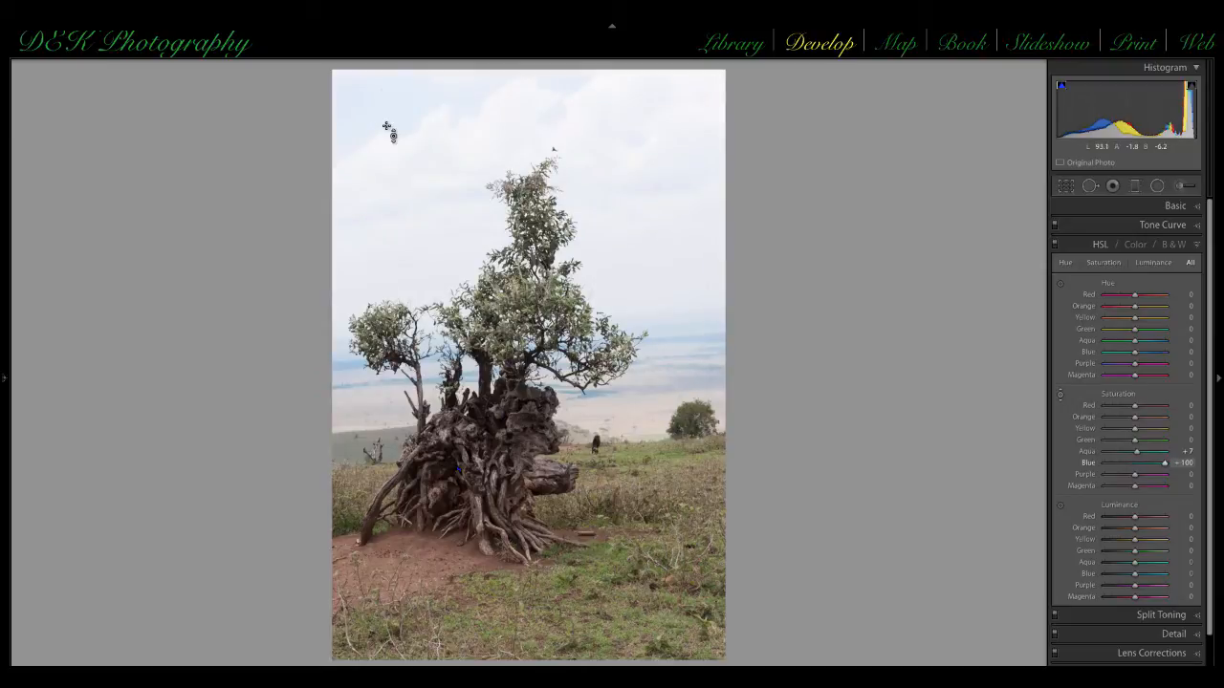
pyautogui.click(1060, 507)
pyautogui.moveTo(385, 124); pyautogui.dragTo(385, 263)
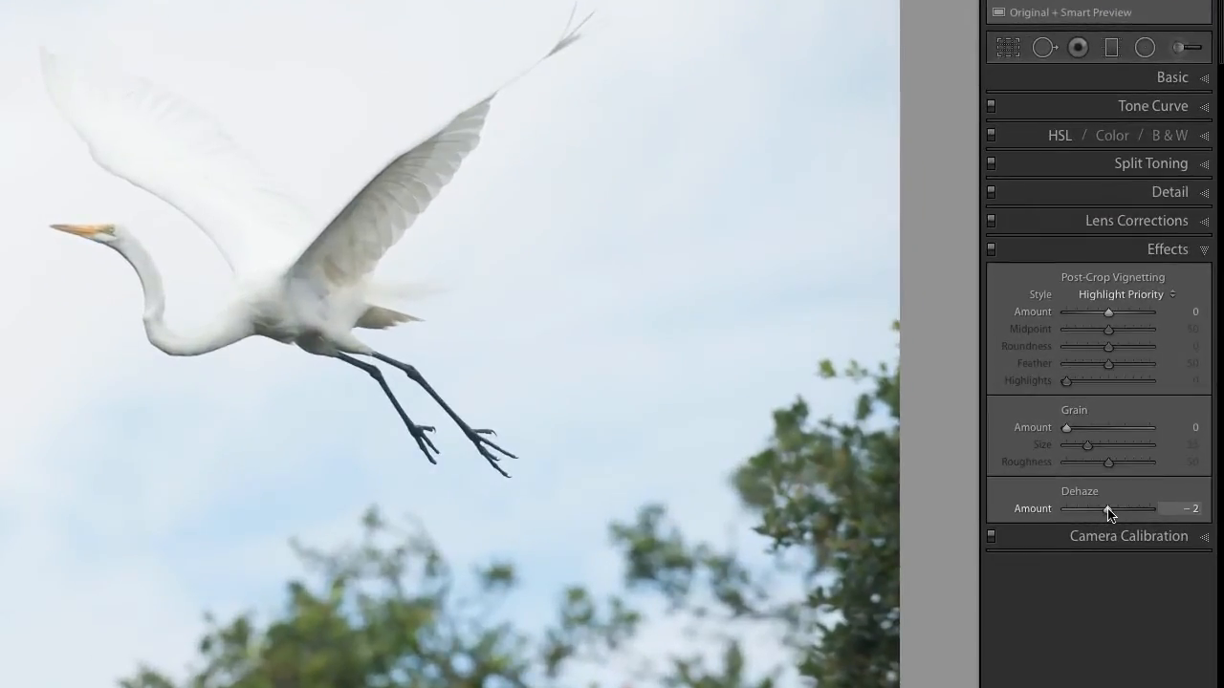
# Try increasing Dehaze up to +82 on the flying egret photo, and reset the amount
pyautogui.moveTo(1146, 468); pyautogui.dragTo(1149, 472)
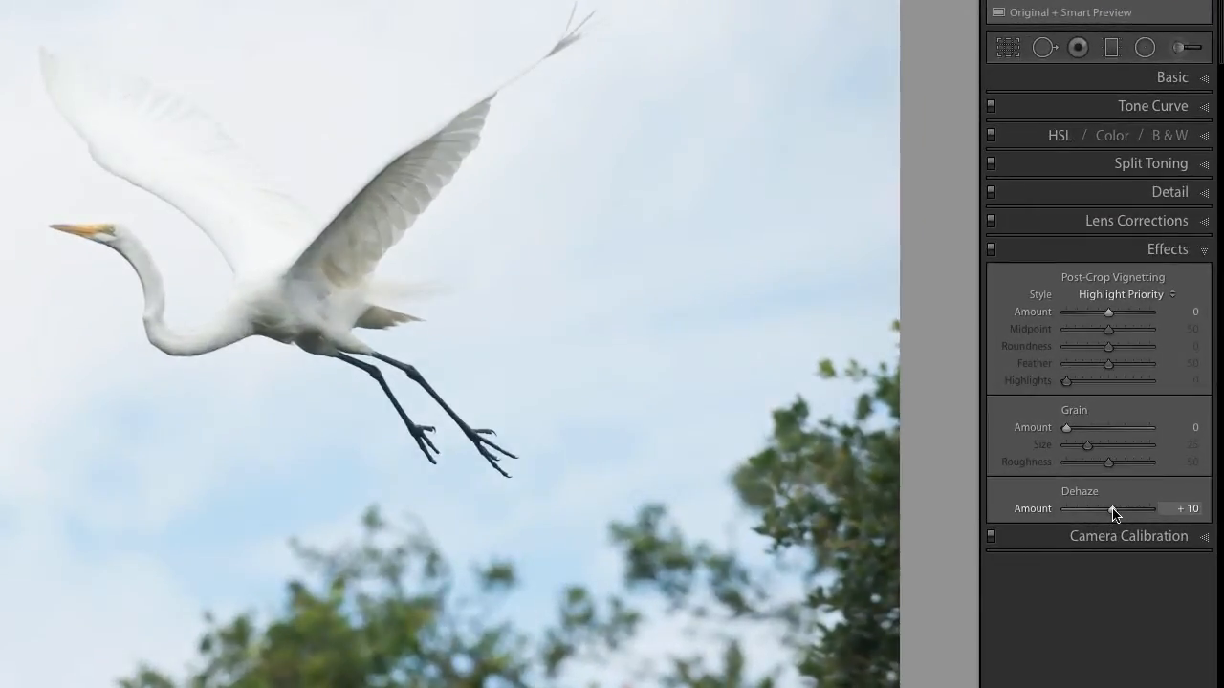
pyautogui.moveTo(1113, 509); pyautogui.dragTo(1142, 507)
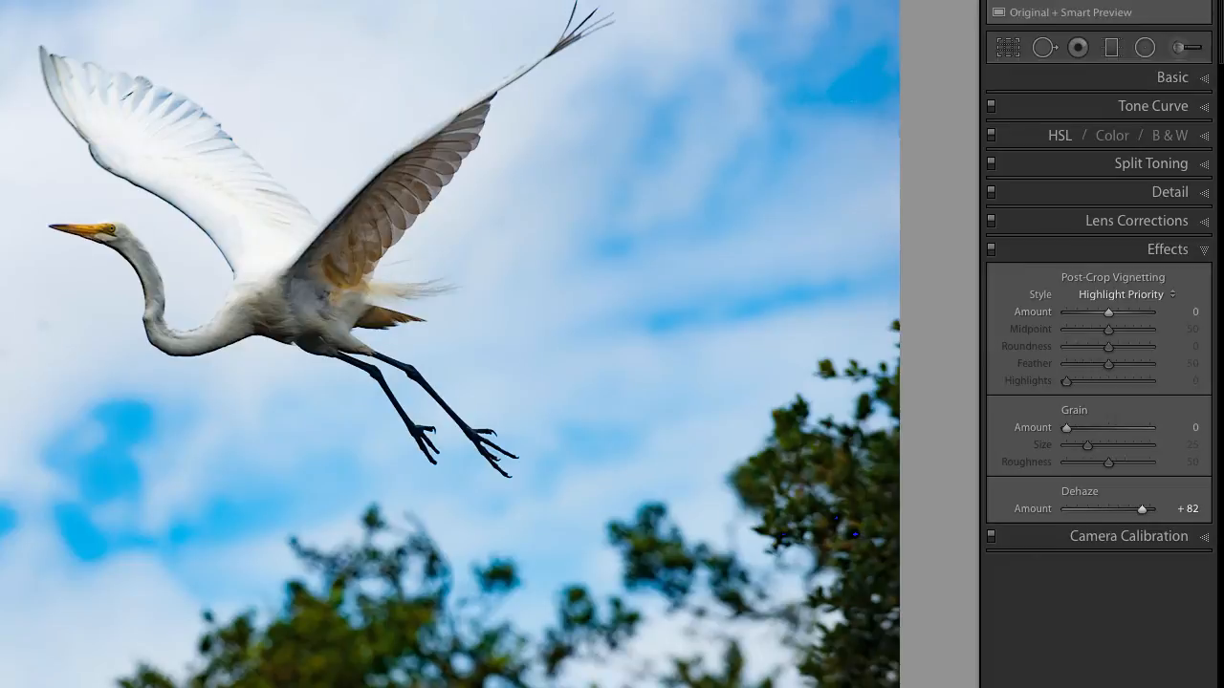
pyautogui.doubleClick(1033, 509)
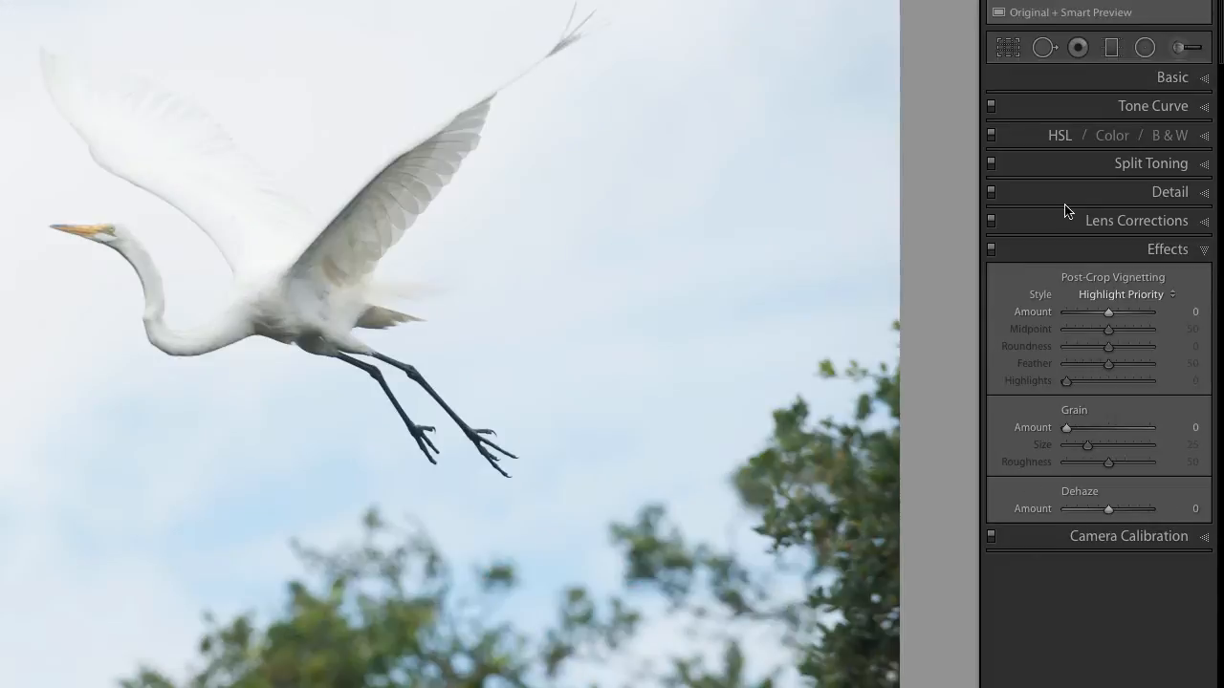
# Use targeted HSL adjustments on the egret photo's sky: saturation Aqua +25 and Blue +100, luminance Aqua -13 and Blue -97
pyautogui.click(1058, 137)
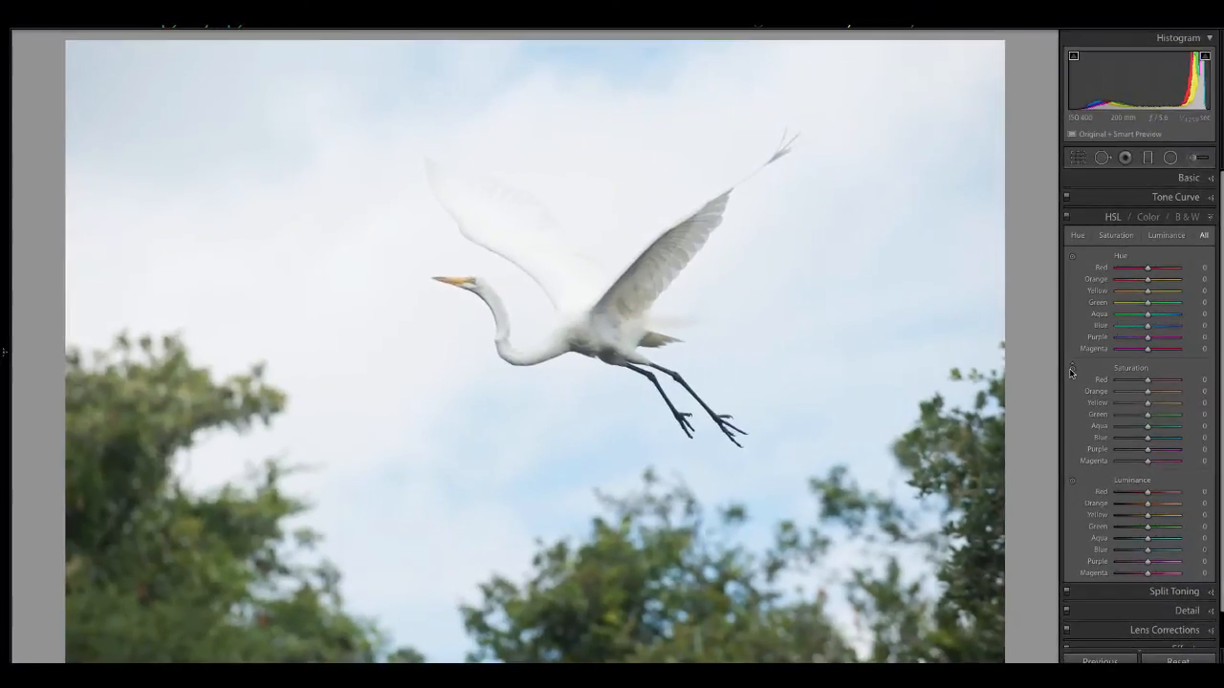
pyautogui.click(1000, 361)
pyautogui.moveTo(424, 126); pyautogui.dragTo(424, 67)
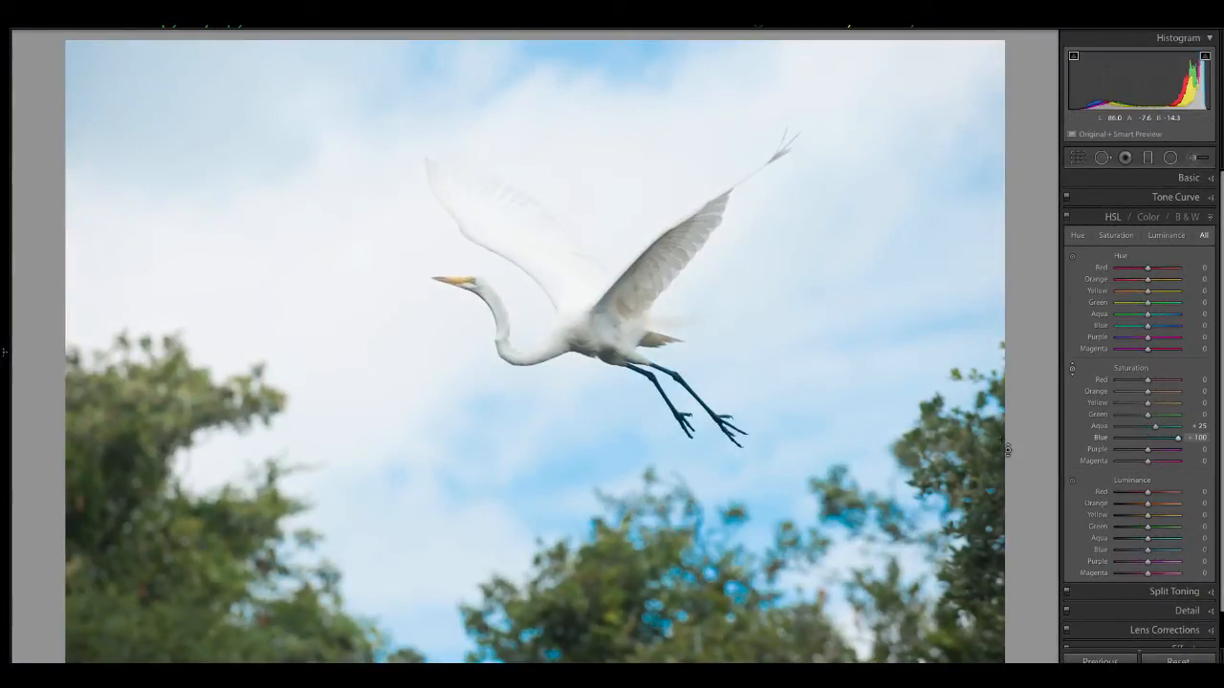
pyautogui.click(1071, 483)
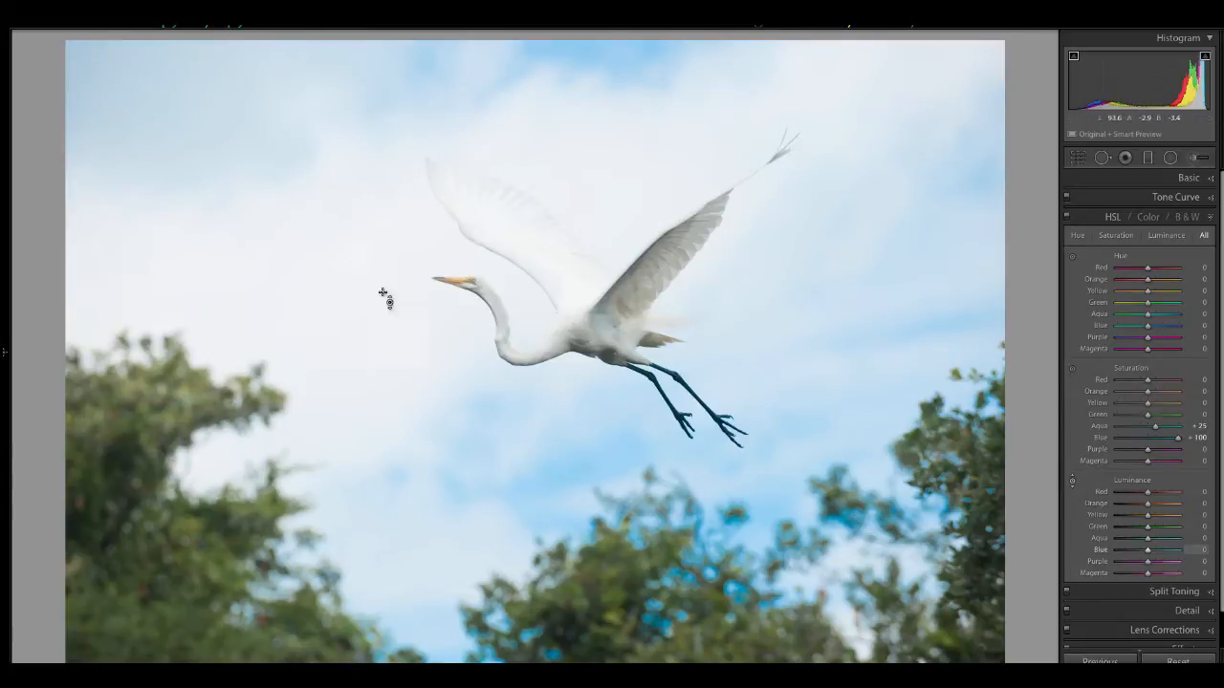
pyautogui.moveTo(612, 60); pyautogui.dragTo(612, 245)
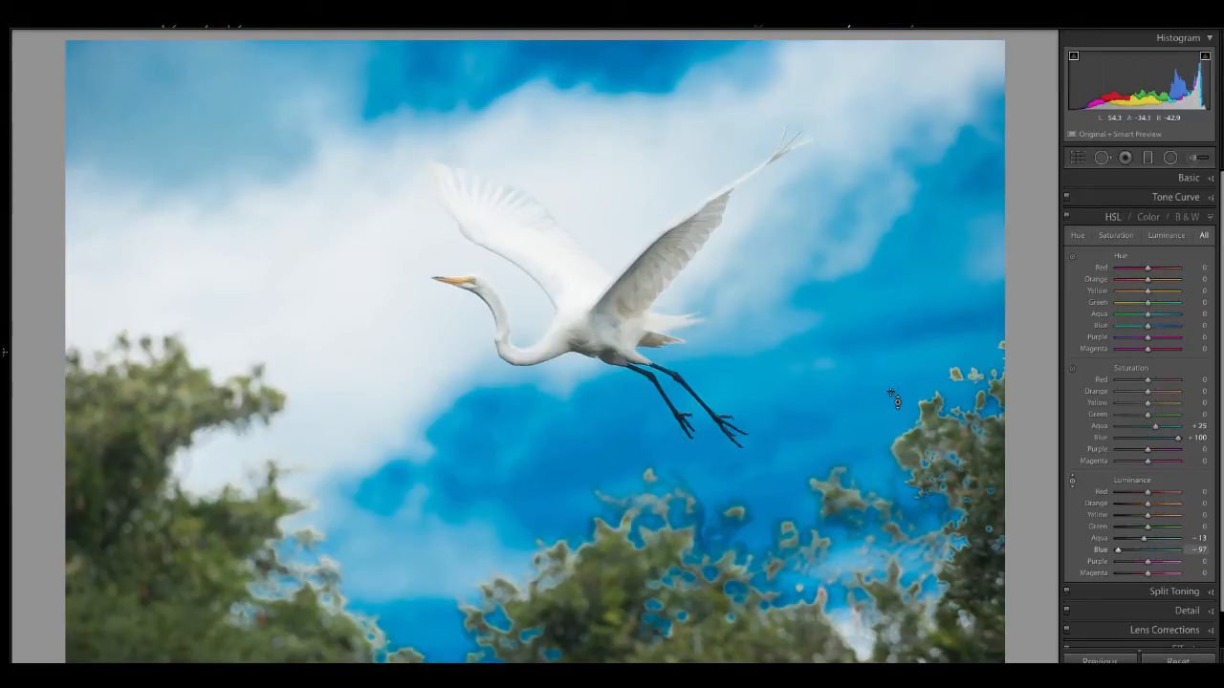
# Move on to the hot-air balloon photo and show its Effects settings with Dehaze
pyautogui.press('Right')
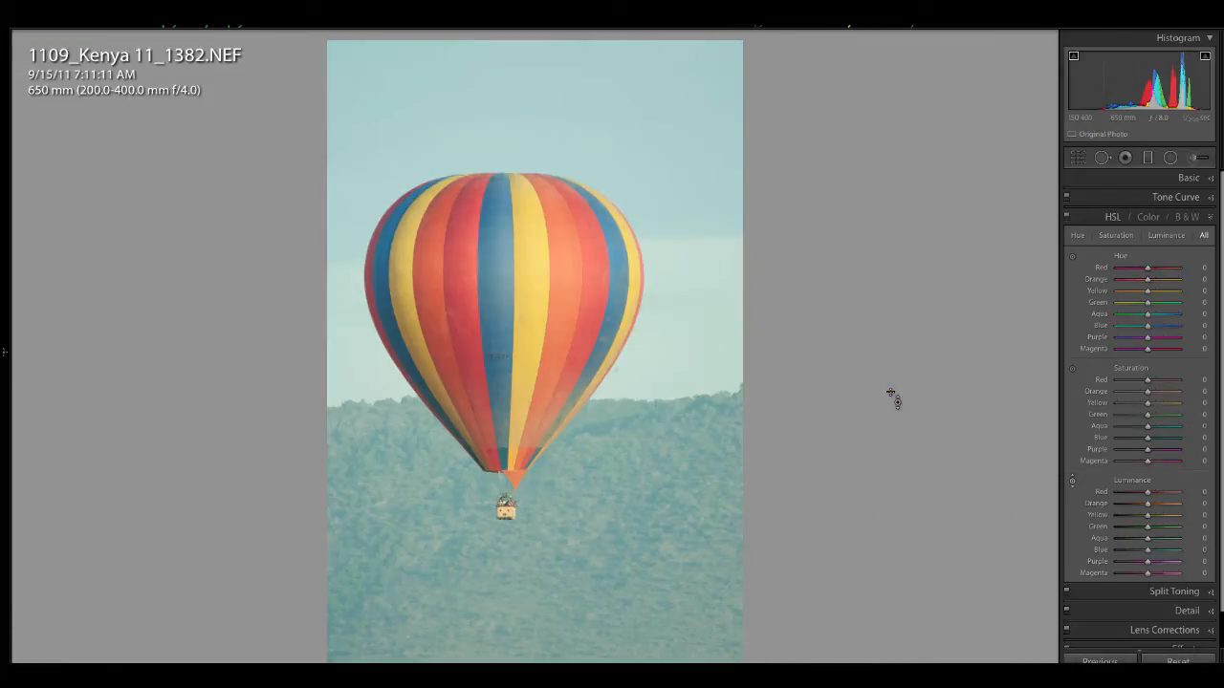
pyautogui.scroll(-1, 1179, 393)
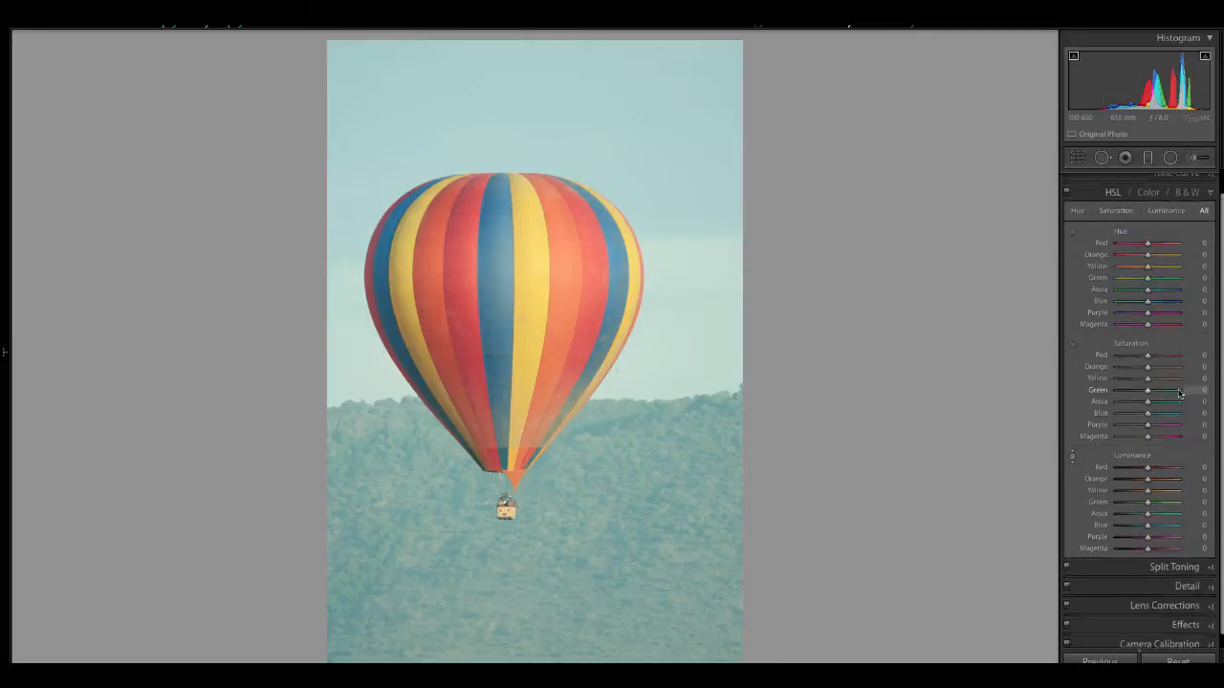
pyautogui.scroll(-1, 1182, 421)
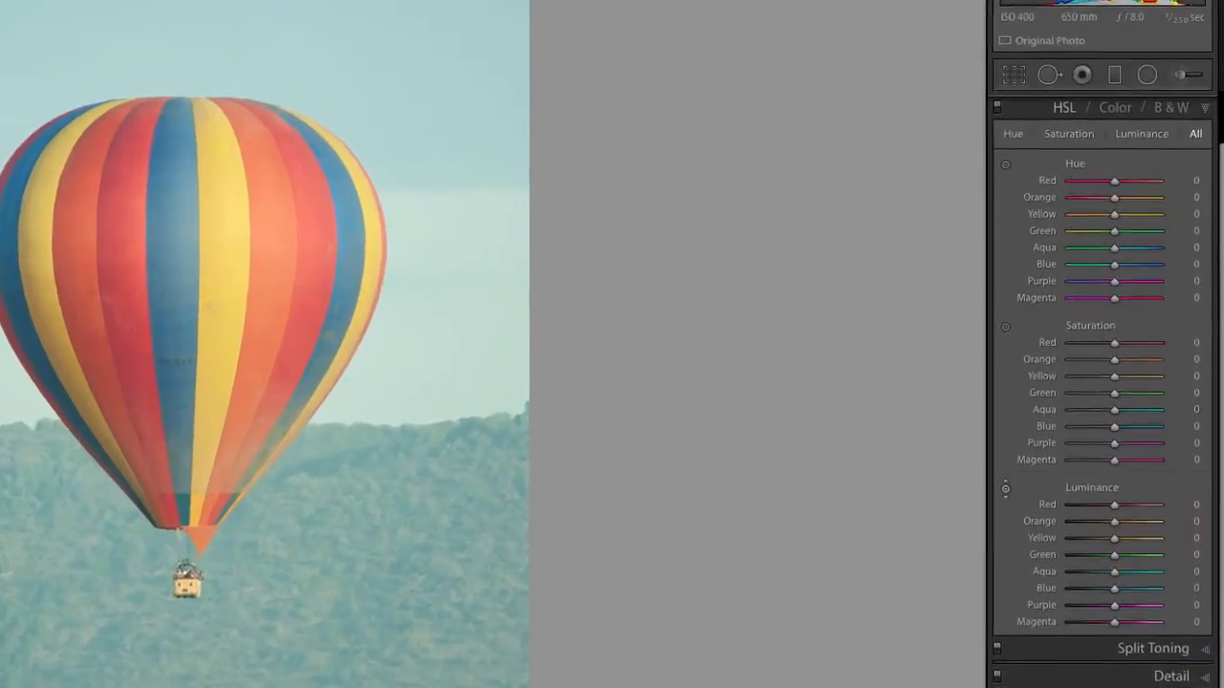
pyautogui.click(1182, 635)
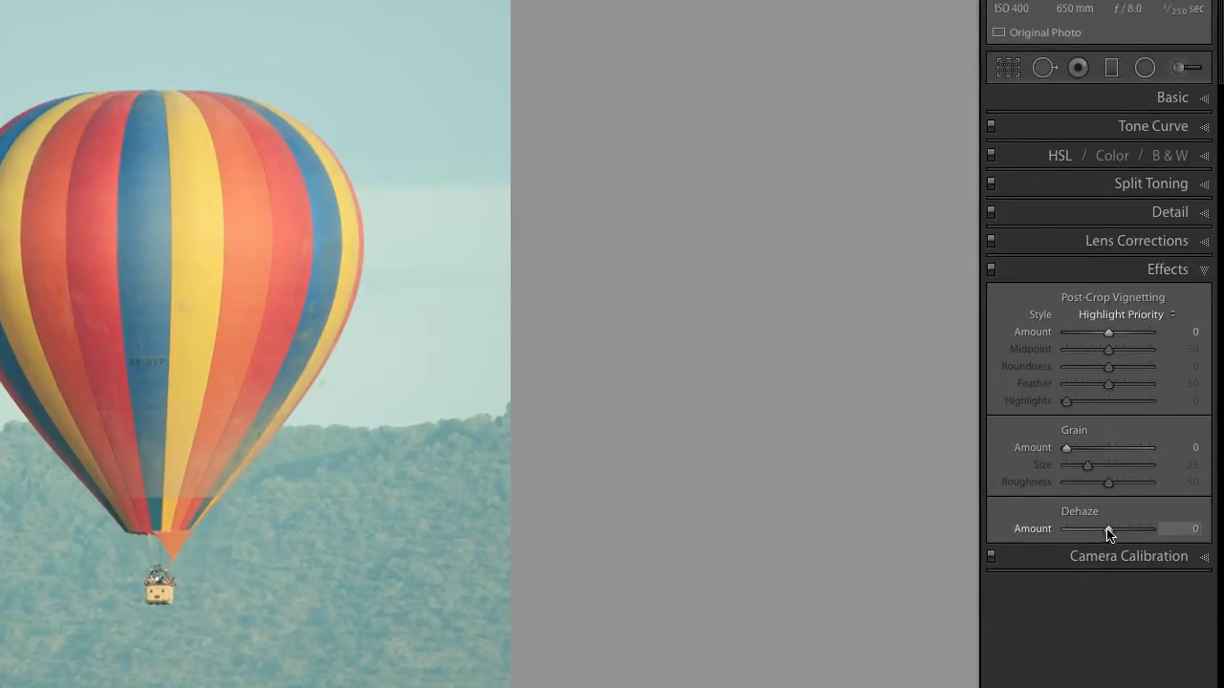
# Try a Dehaze amount of +85 on the balloon photo and undo it
pyautogui.moveTo(1109, 532); pyautogui.dragTo(1144, 534)
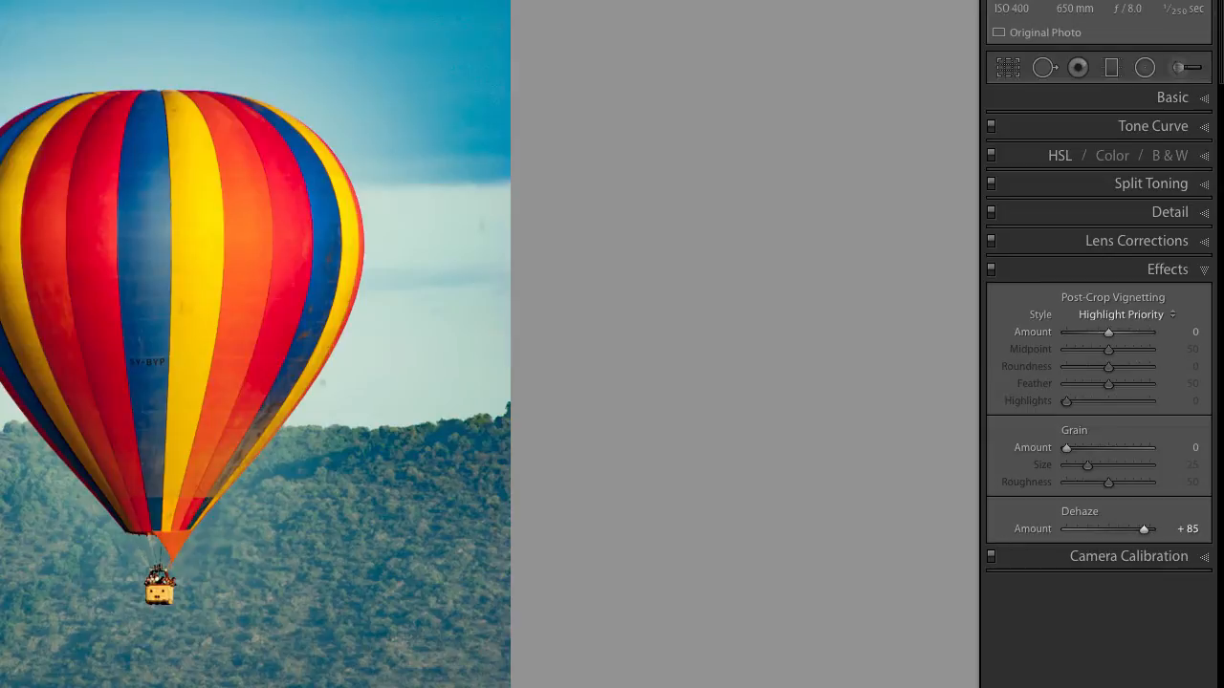
pyautogui.hotkey('ctrl', 'z')
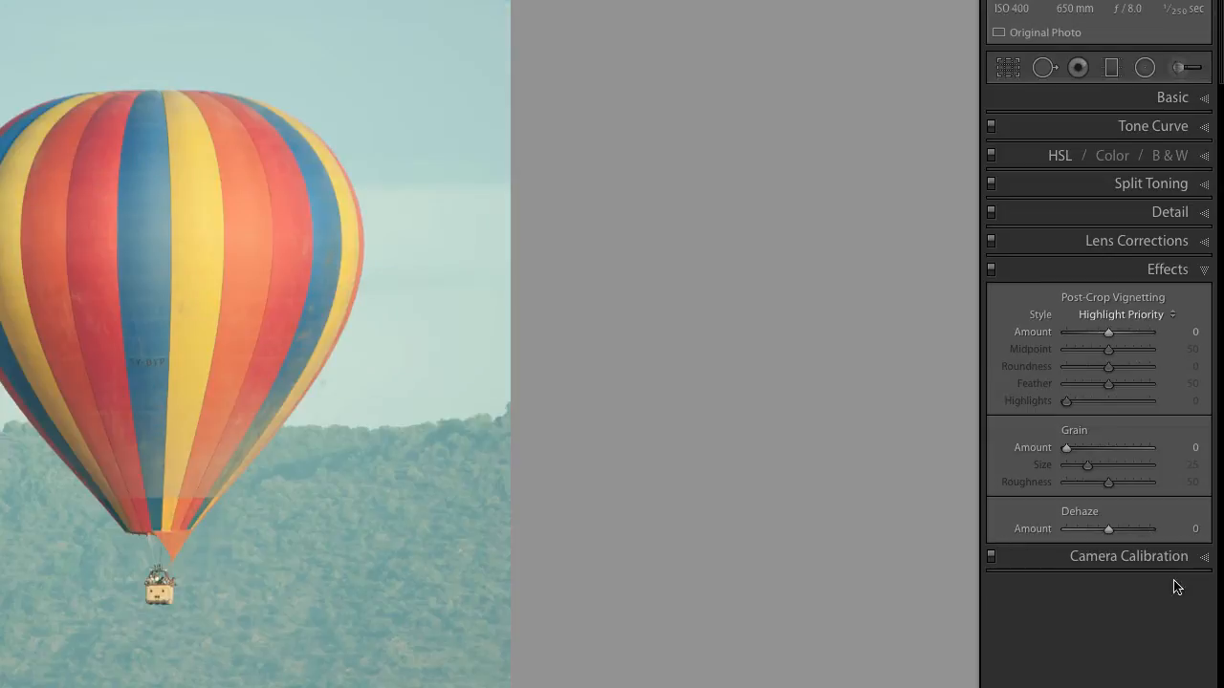
# Use targeted HSL adjustments on the balloon photo's sky: saturation Aqua +100 and Blue +52, luminance Aqua -94 and Blue -33
pyautogui.click(1059, 156)
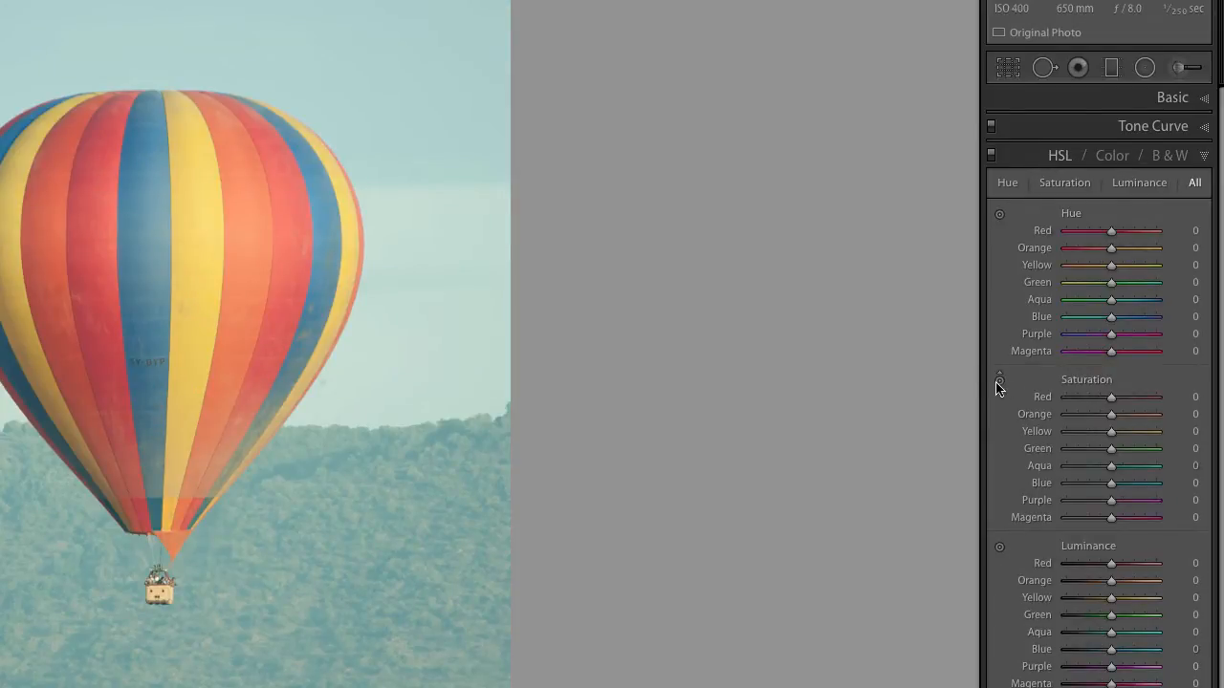
pyautogui.click(999, 381)
pyautogui.moveTo(350, 77); pyautogui.dragTo(350, 0)
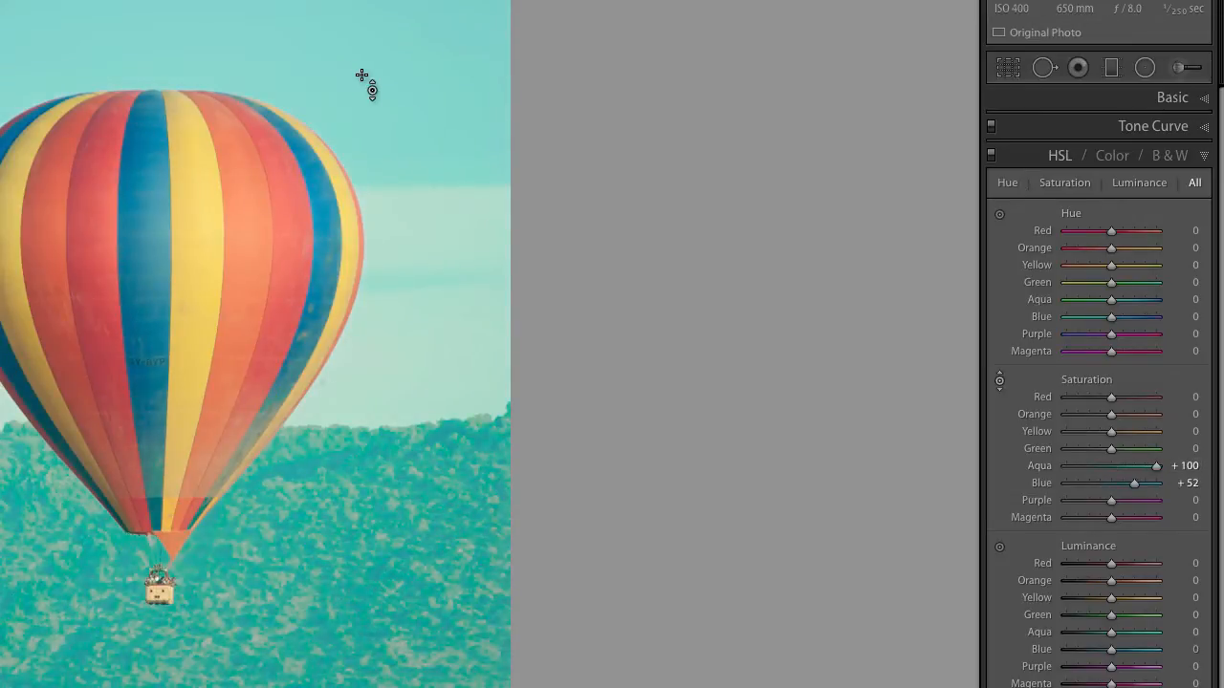
pyautogui.click(1000, 549)
pyautogui.moveTo(459, 81); pyautogui.dragTo(432, 53)
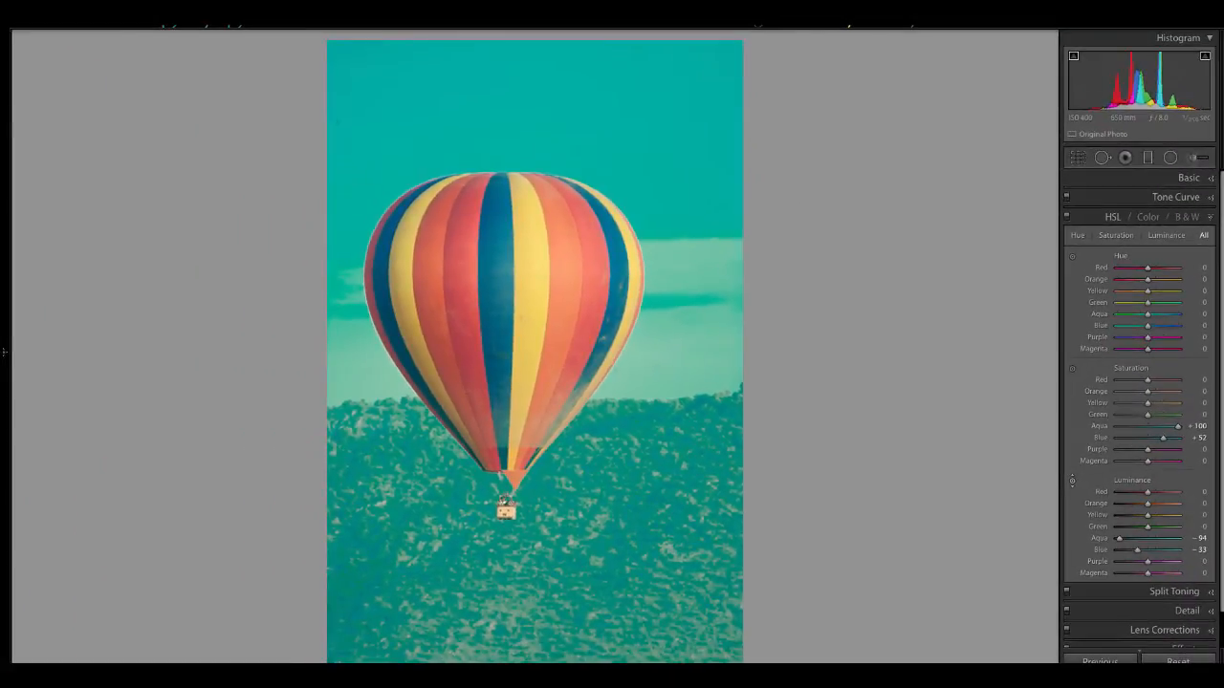
# Darken the elephant photo's sky with targeted luminance to Aqua -12 and Blue -100, and darken the dry grass the same way
pyautogui.click(927, 13)
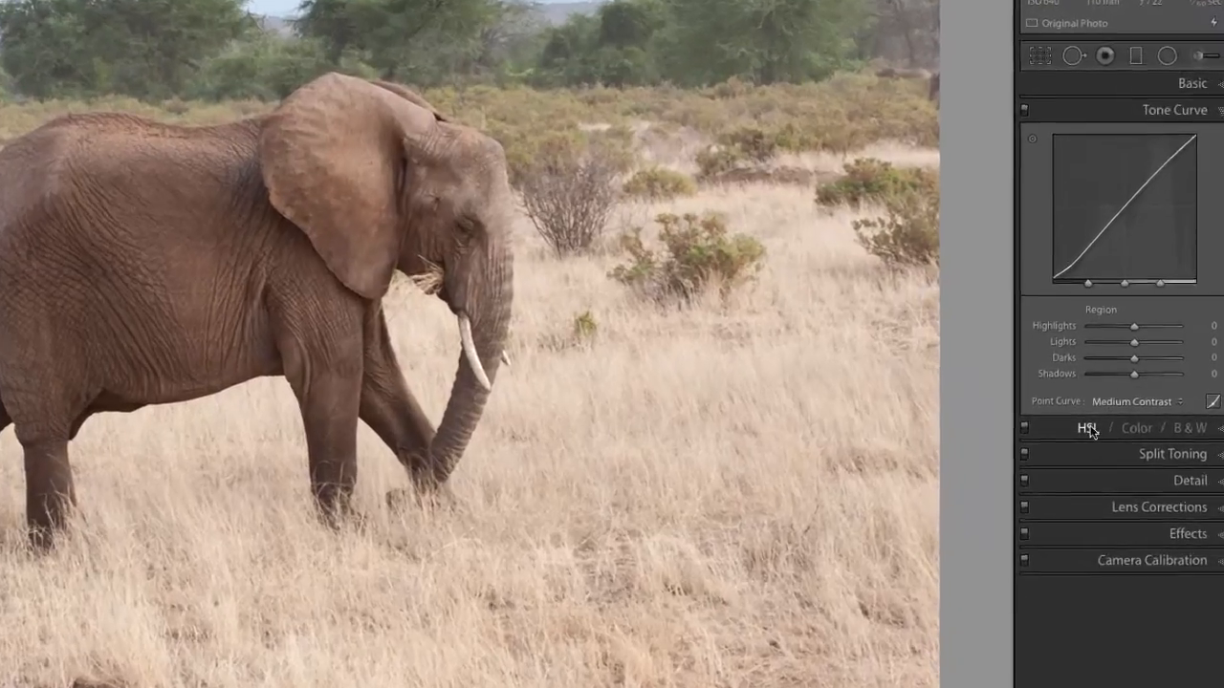
pyautogui.click(1088, 430)
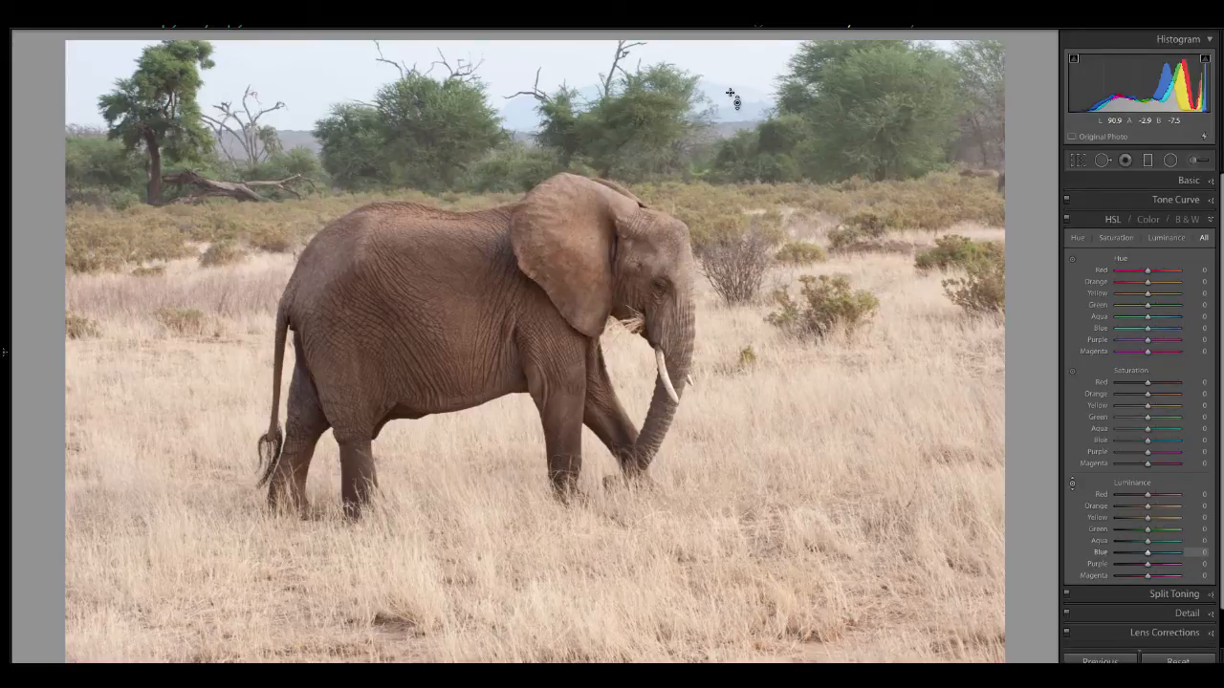
pyautogui.moveTo(306, 72); pyautogui.dragTo(306, 177)
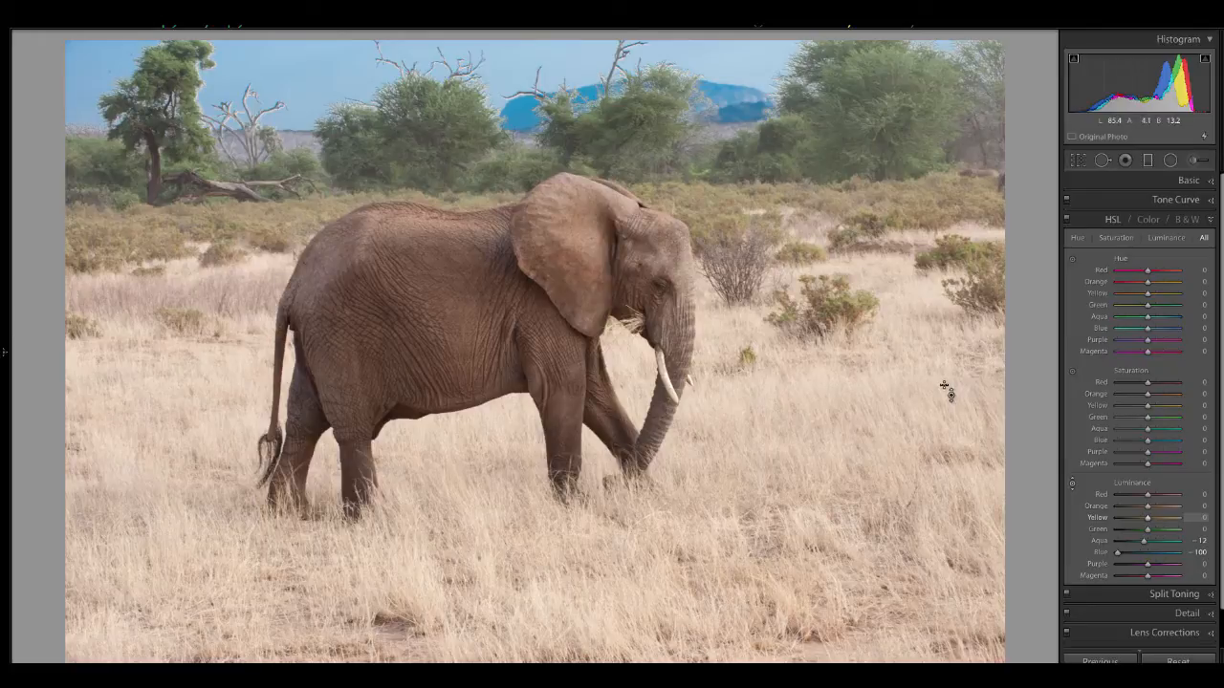
pyautogui.moveTo(945, 391); pyautogui.dragTo(945, 455)
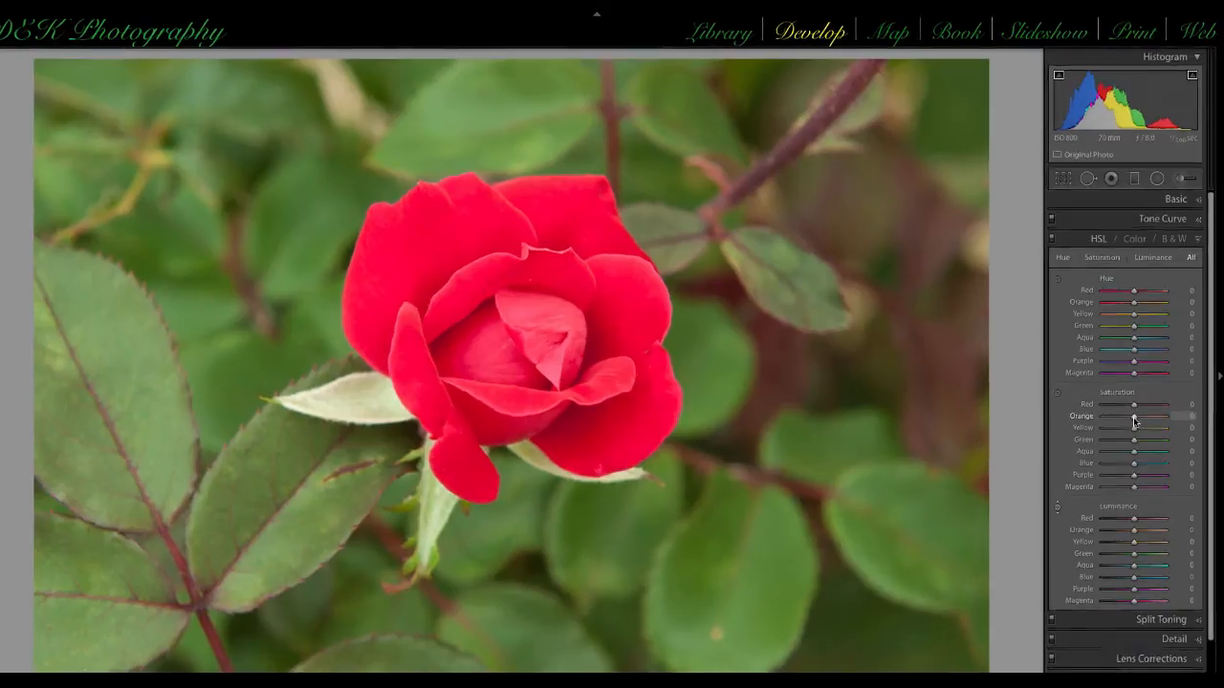
# Set the rose photo's Orange, Yellow, Green, Aqua, Blue, Purple and Magenta saturation to -100, keeping only the reds
pyautogui.moveTo(1135, 417); pyautogui.dragTo(1046, 459)
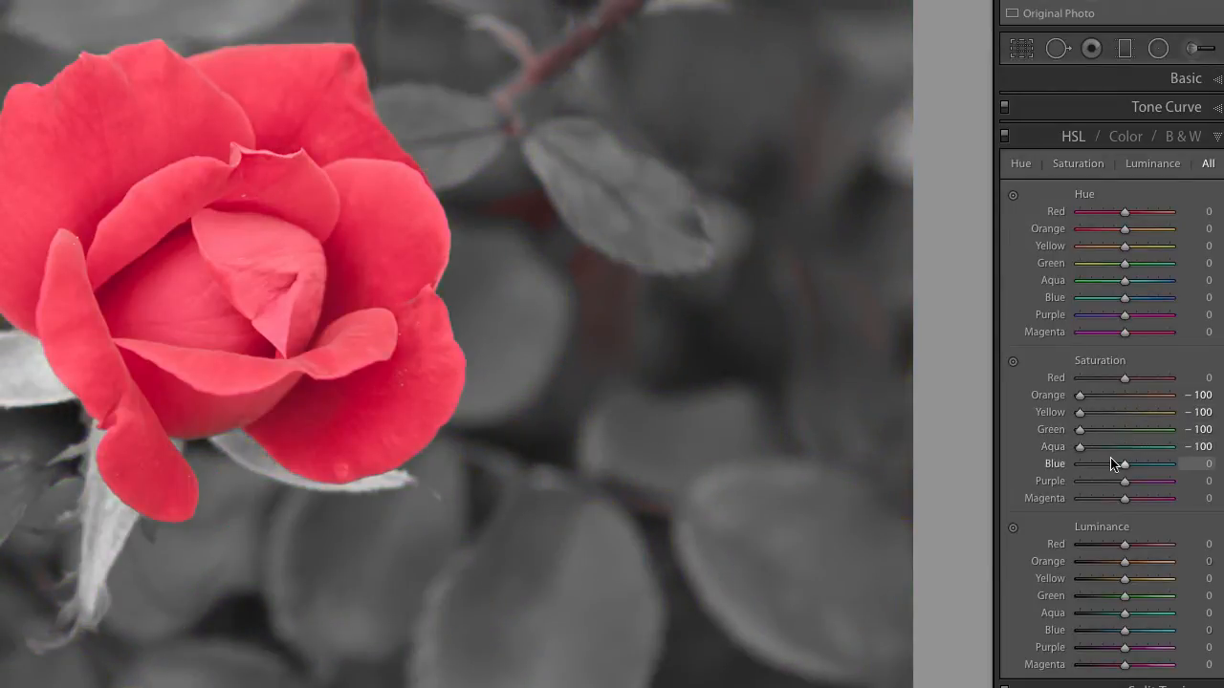
pyautogui.moveTo(1124, 466); pyautogui.dragTo(1047, 465)
pyautogui.moveTo(1124, 481); pyautogui.dragTo(1047, 486)
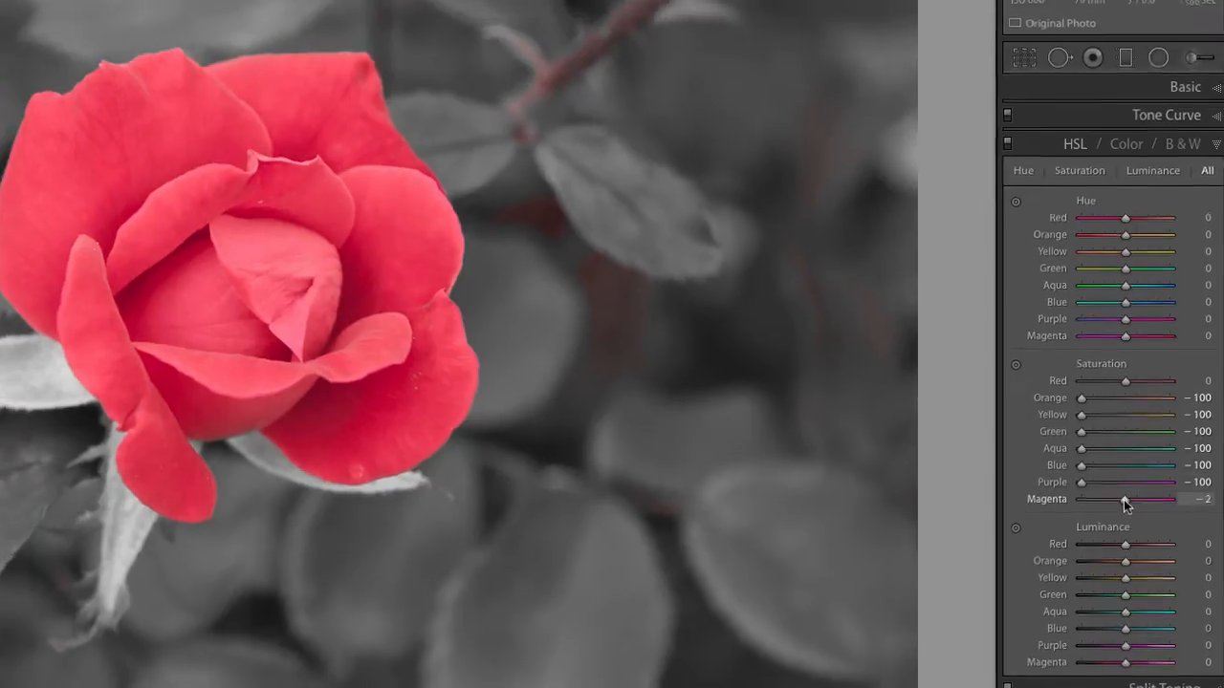
pyautogui.moveTo(1124, 499); pyautogui.dragTo(1051, 508)
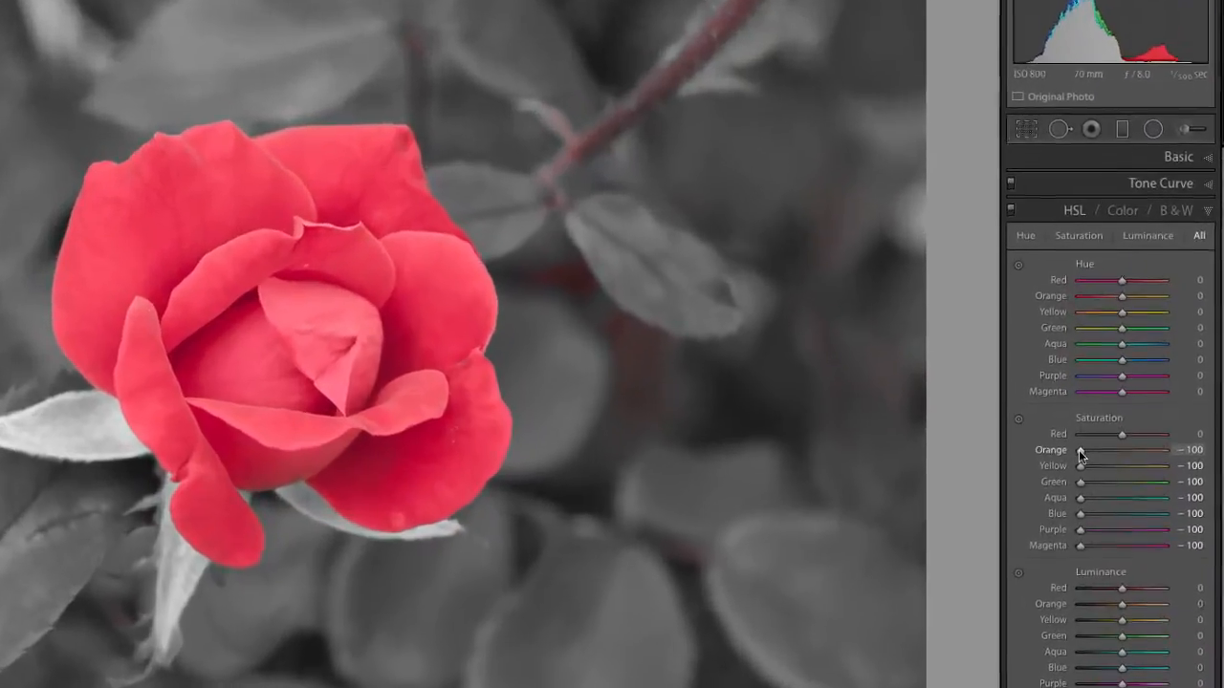
# Bring the rose photo's Orange saturation back up to -18 and raise its Red saturation
pyautogui.moveTo(1104, 439)
pyautogui.mouseDown()
pyautogui.moveTo(1087, 459)
pyautogui.moveTo(1111, 459)
pyautogui.mouseUp()
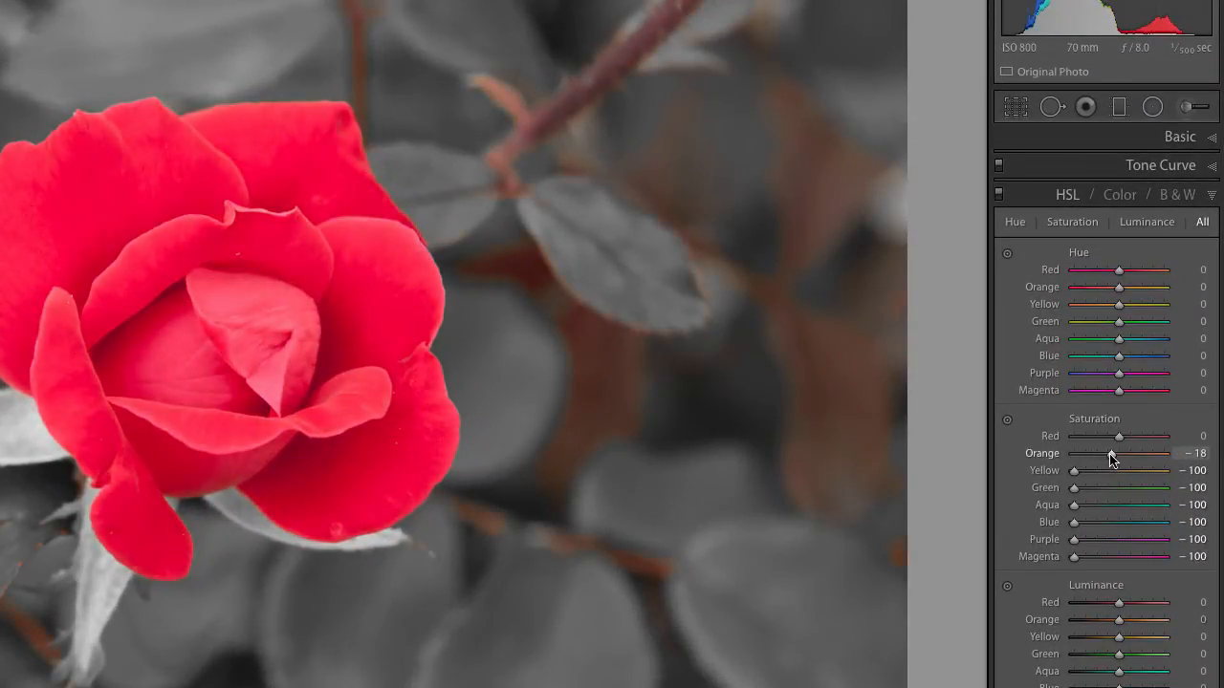
pyautogui.moveTo(1119, 436); pyautogui.dragTo(1148, 441)
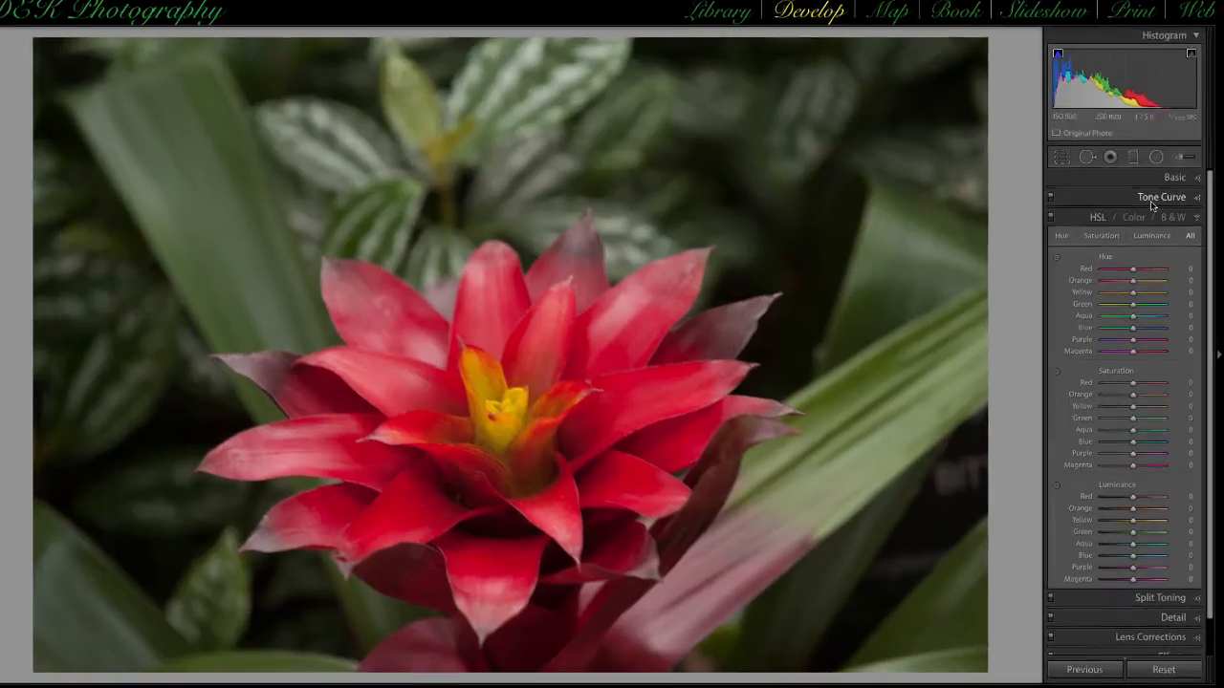
# Show the Tone Curve for the red bromeliad photo, switch to point curve editing, and select the Red channel
pyautogui.click(1155, 206)
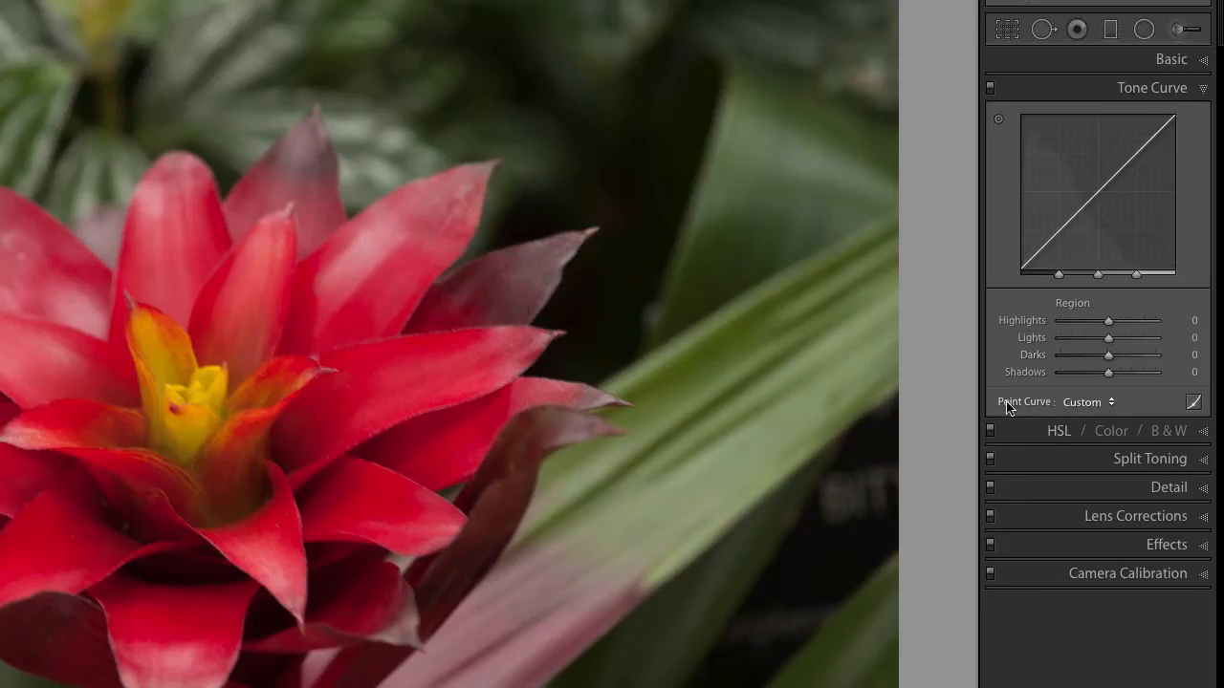
pyautogui.click(1193, 405)
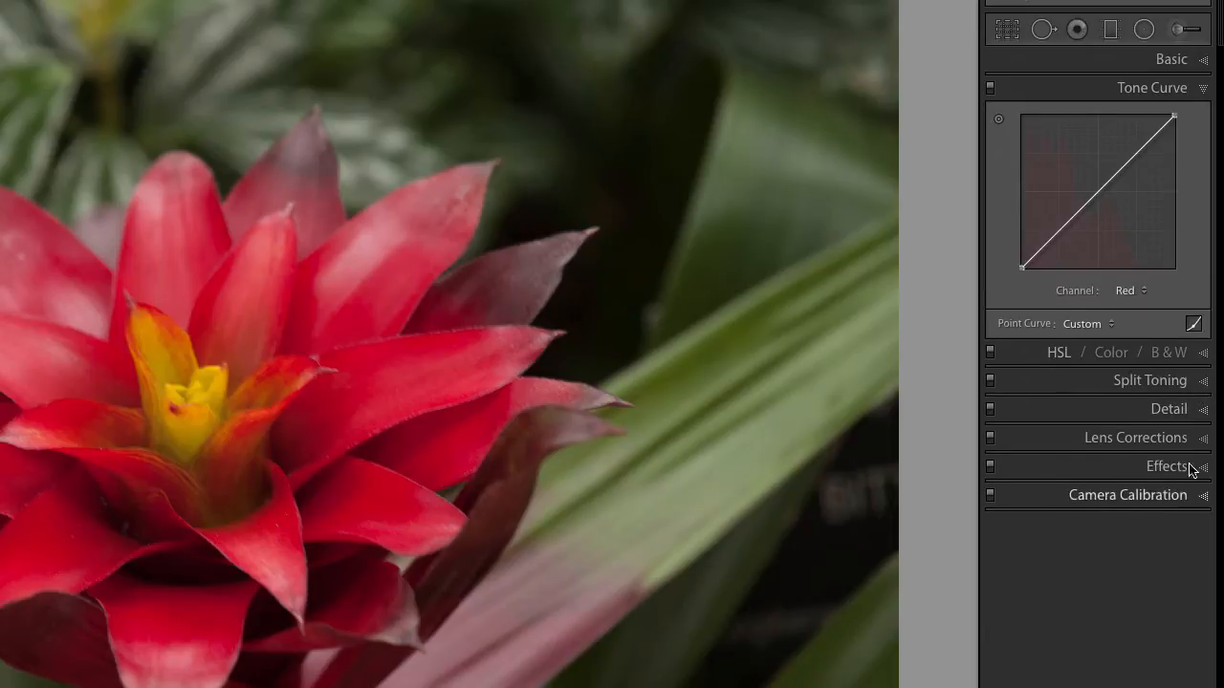
pyautogui.click(1144, 290)
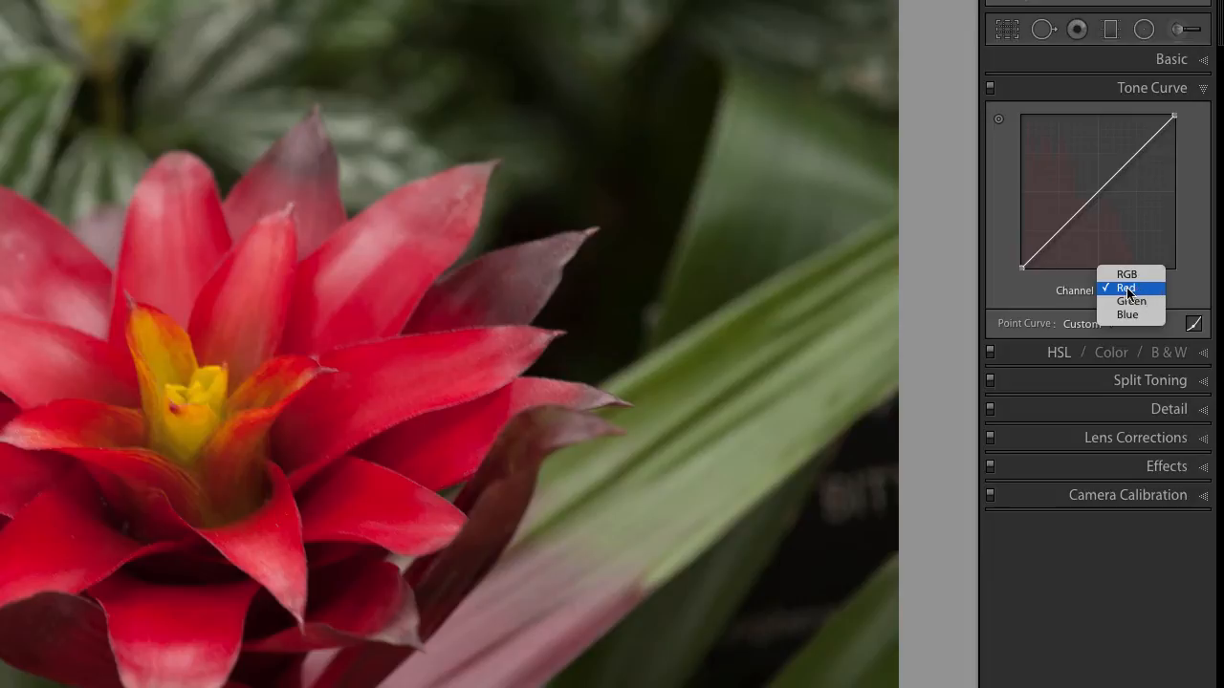
pyautogui.click(1128, 290)
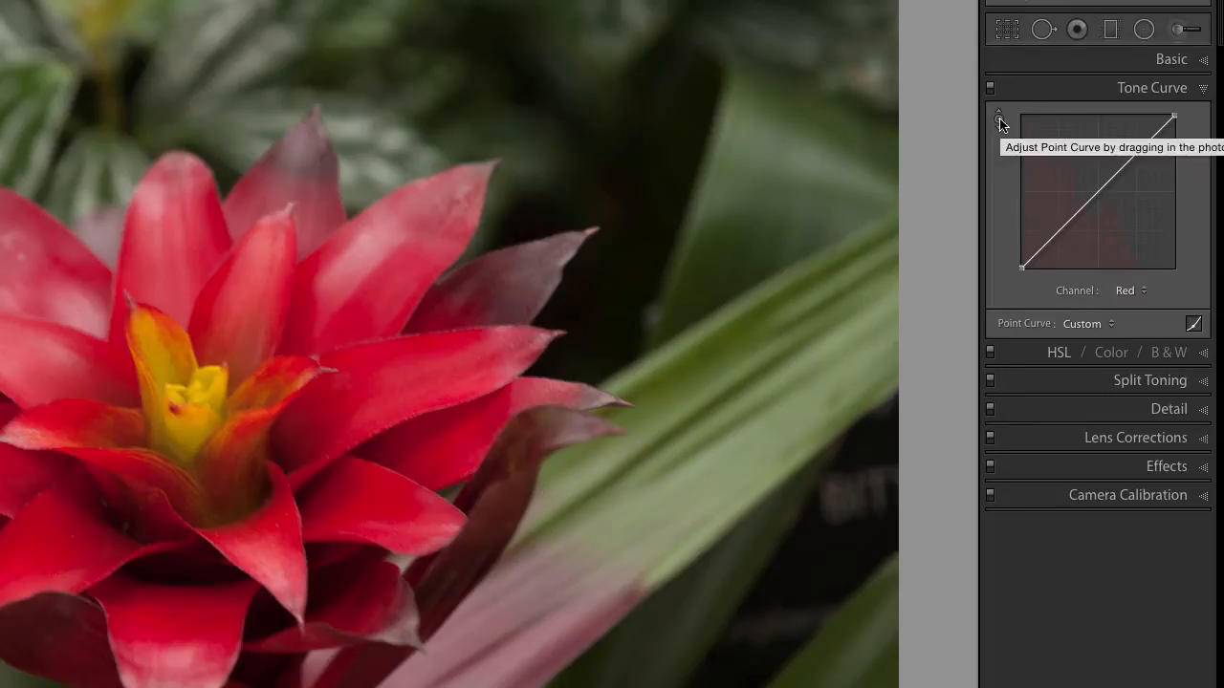
# Lower the red bromeliad's Red channel curve with targeted adjustment on the petals, then fine-tune the new point directly on the curve
pyautogui.click(1000, 123)
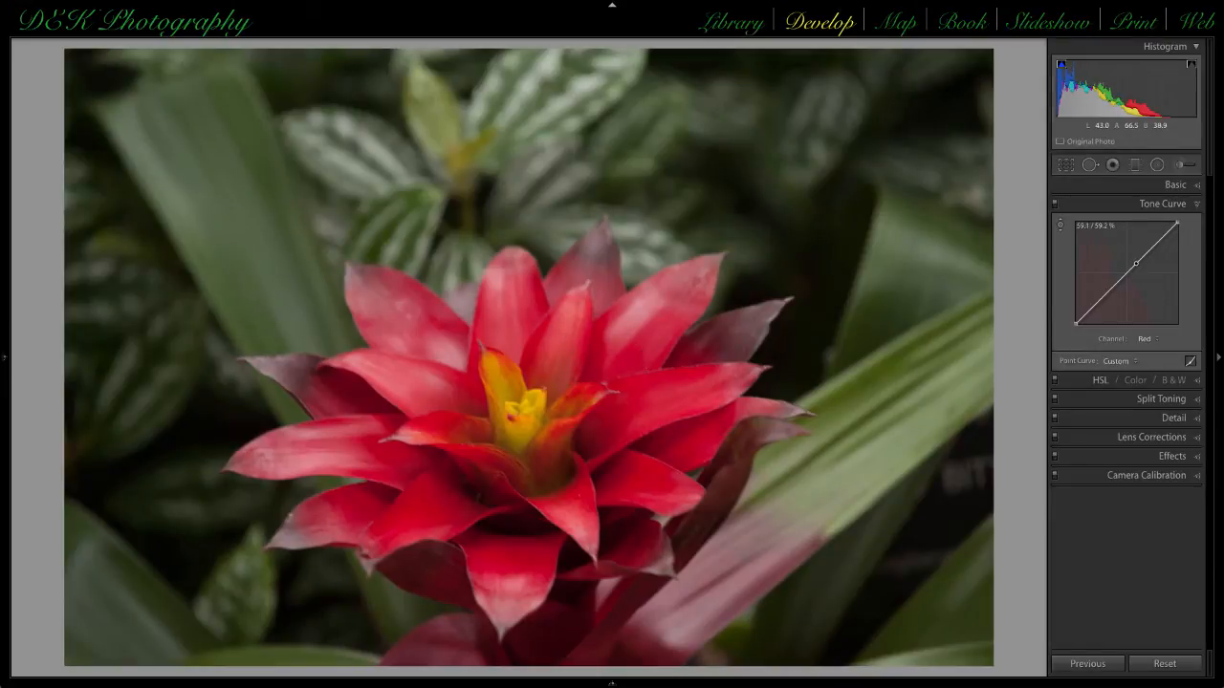
pyautogui.moveTo(608, 390); pyautogui.dragTo(608, 537)
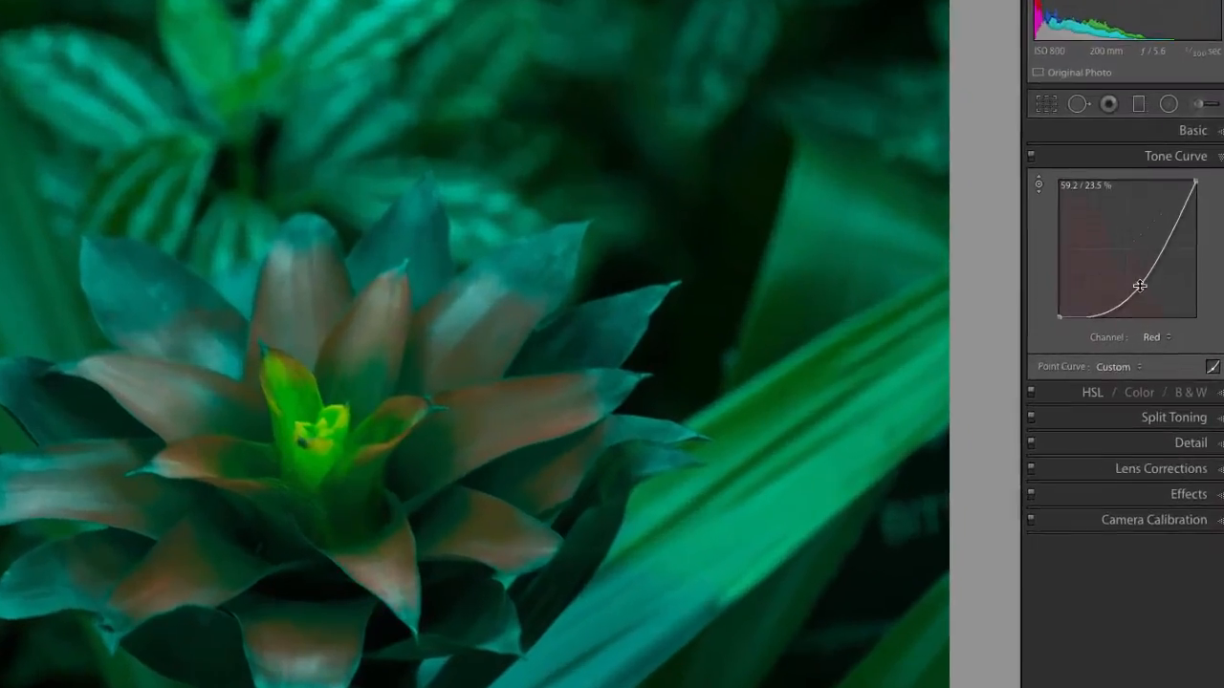
pyautogui.moveTo(1140, 285); pyautogui.dragTo(1124, 252)
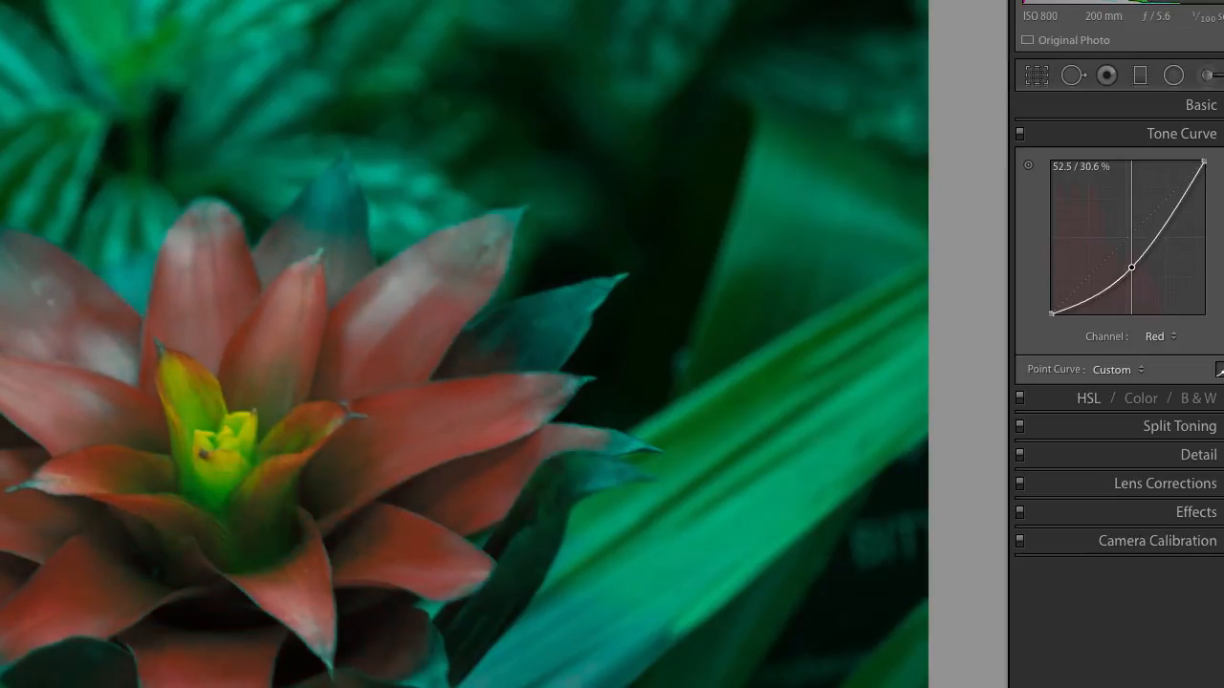
pyautogui.moveTo(1130, 264); pyautogui.dragTo(1136, 280)
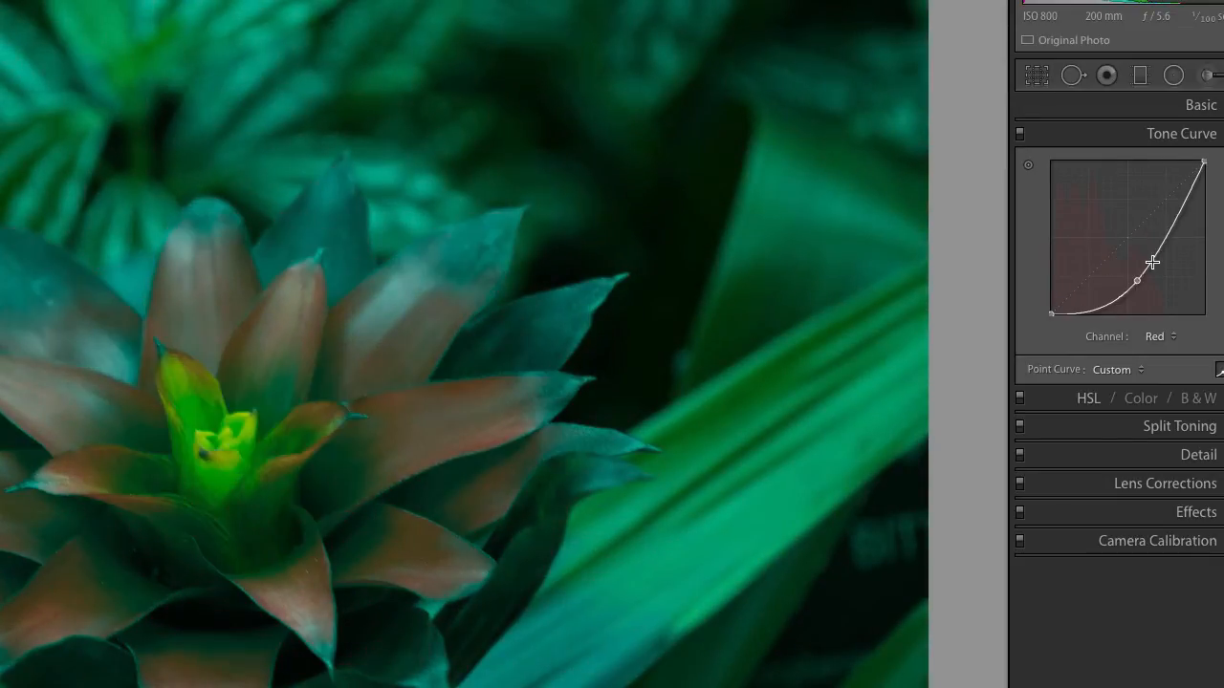
# Switch to the green bromeliad photo and its Green channel, raising and then strongly lowering the curve with targeted adjustment on the leaves
pyautogui.click(1176, 336)
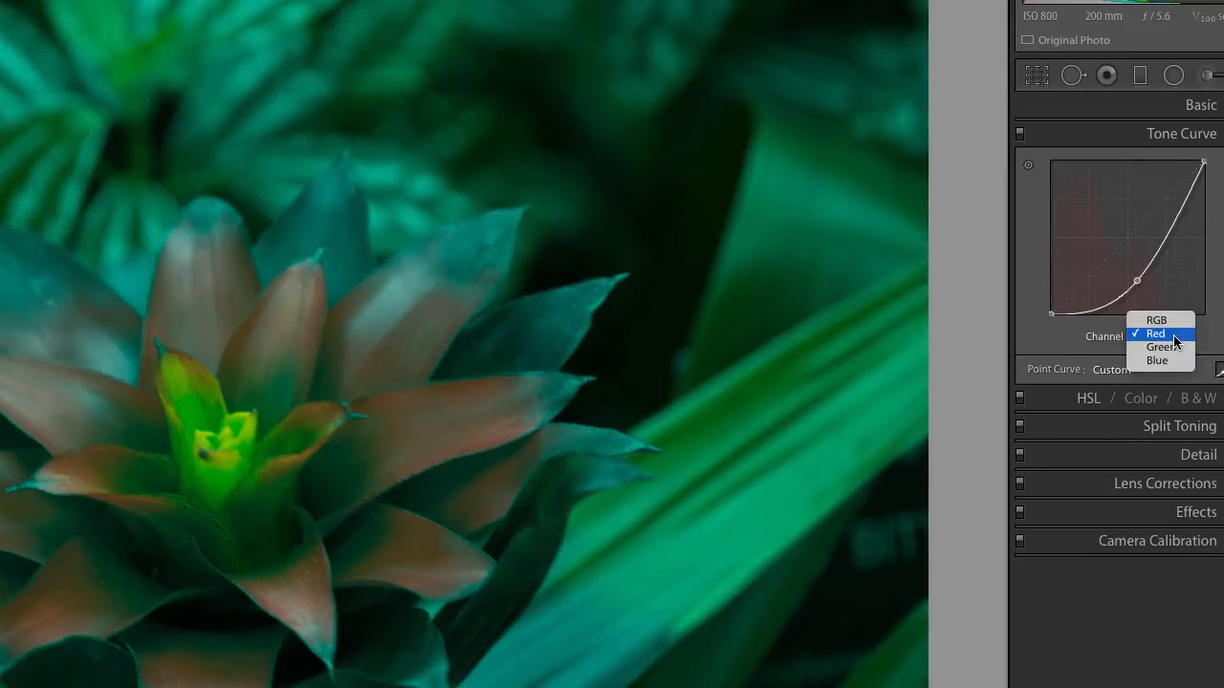
pyautogui.click(1161, 346)
pyautogui.press('Right')
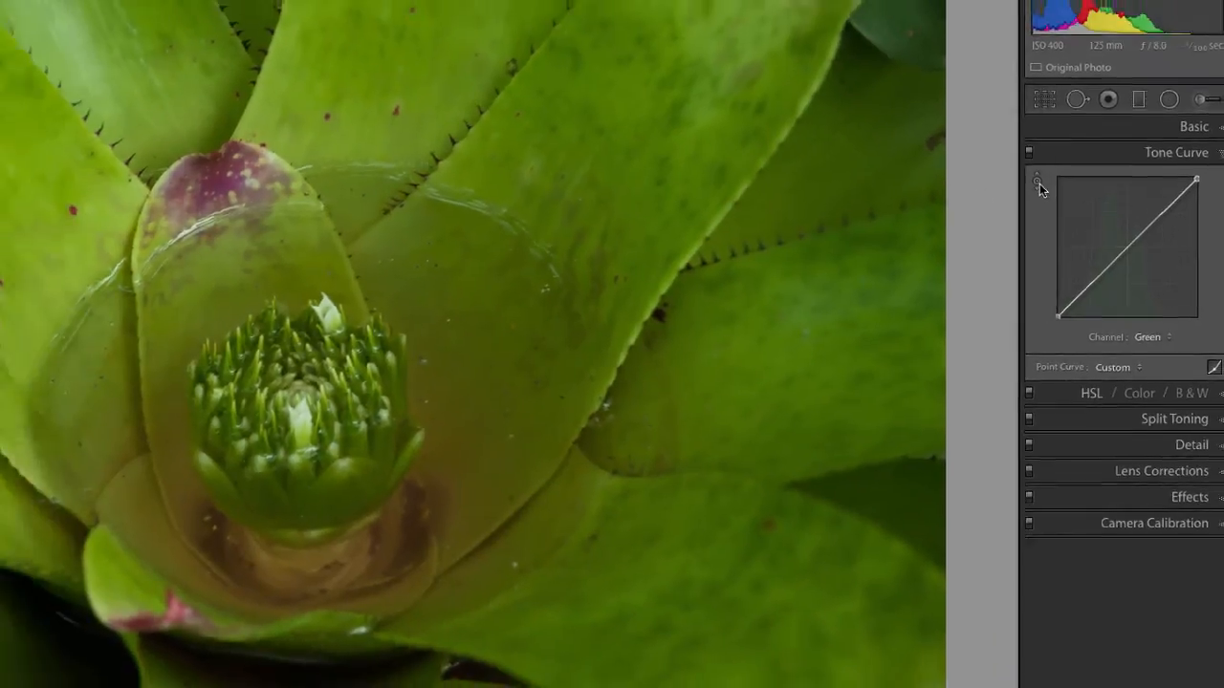
pyautogui.click(1028, 166)
pyautogui.moveTo(764, 209); pyautogui.dragTo(764, 158)
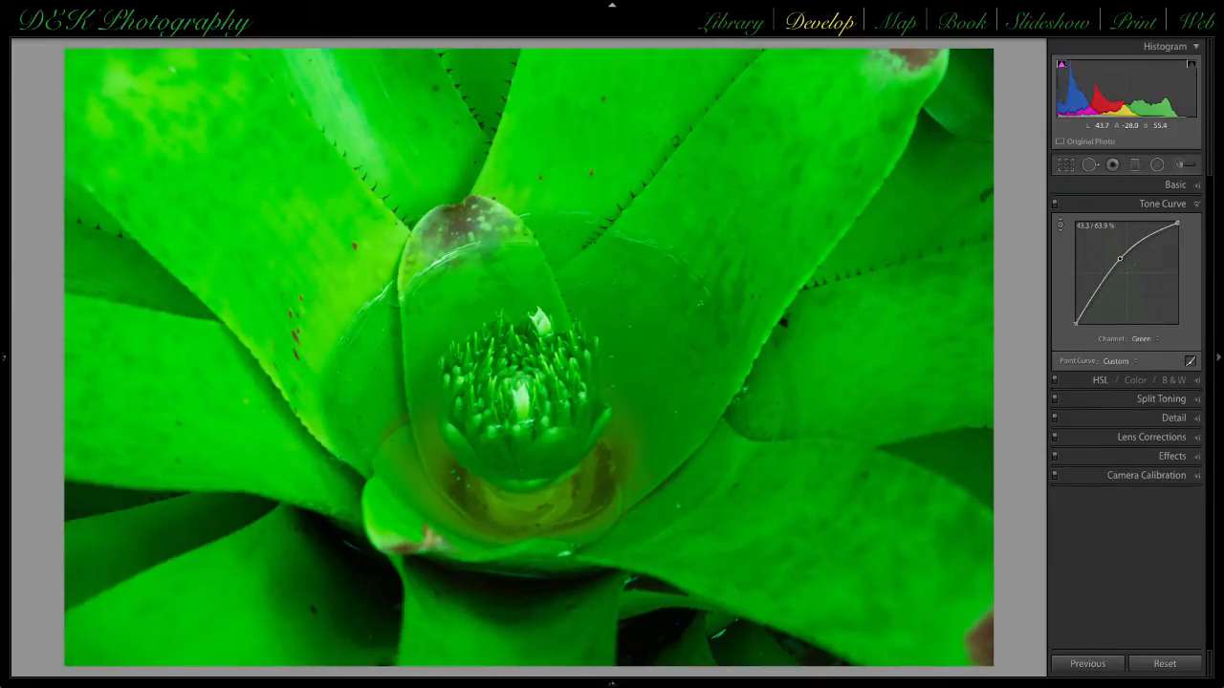
pyautogui.moveTo(764, 158); pyautogui.dragTo(764, 311)
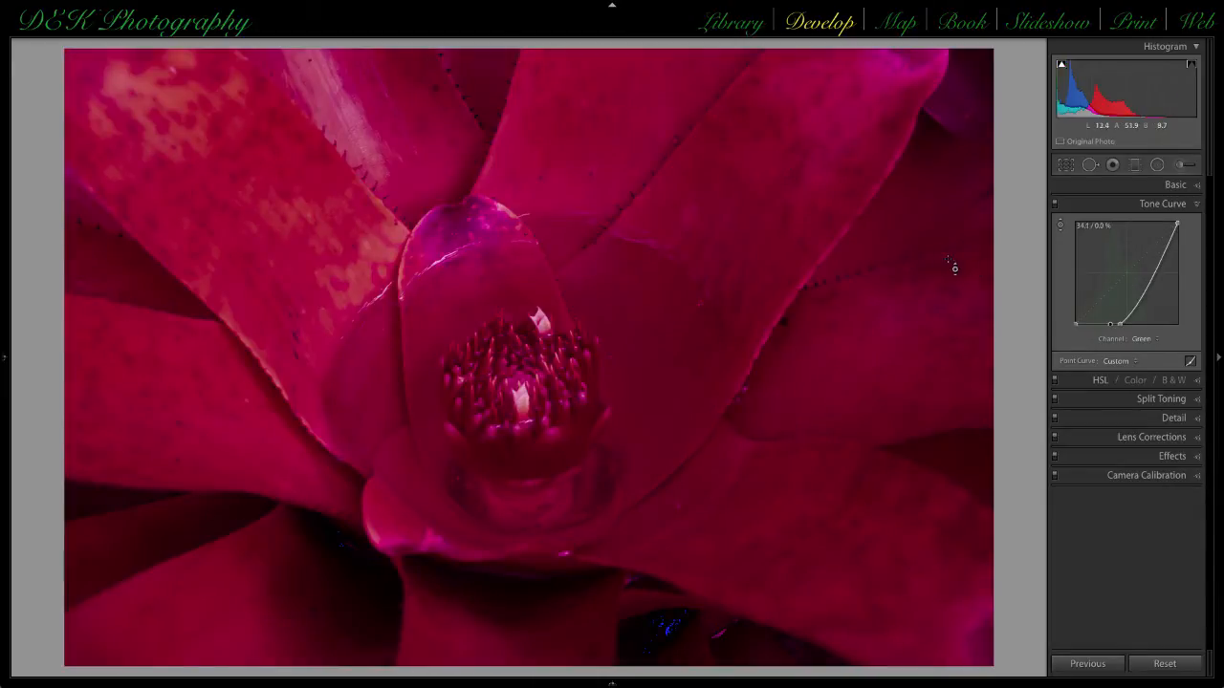
# Go to the blue hydrangea photo and lower its Blue channel curve with targeted adjustment on the petals
pyautogui.press('Right')
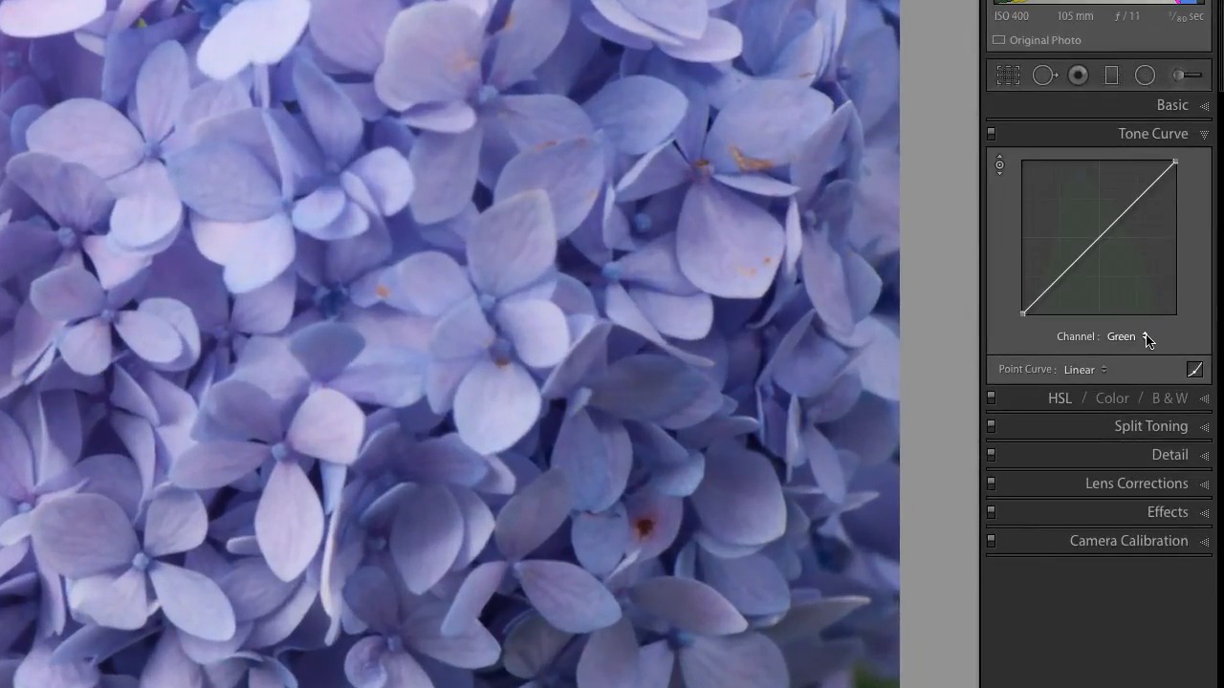
pyautogui.click(1146, 342)
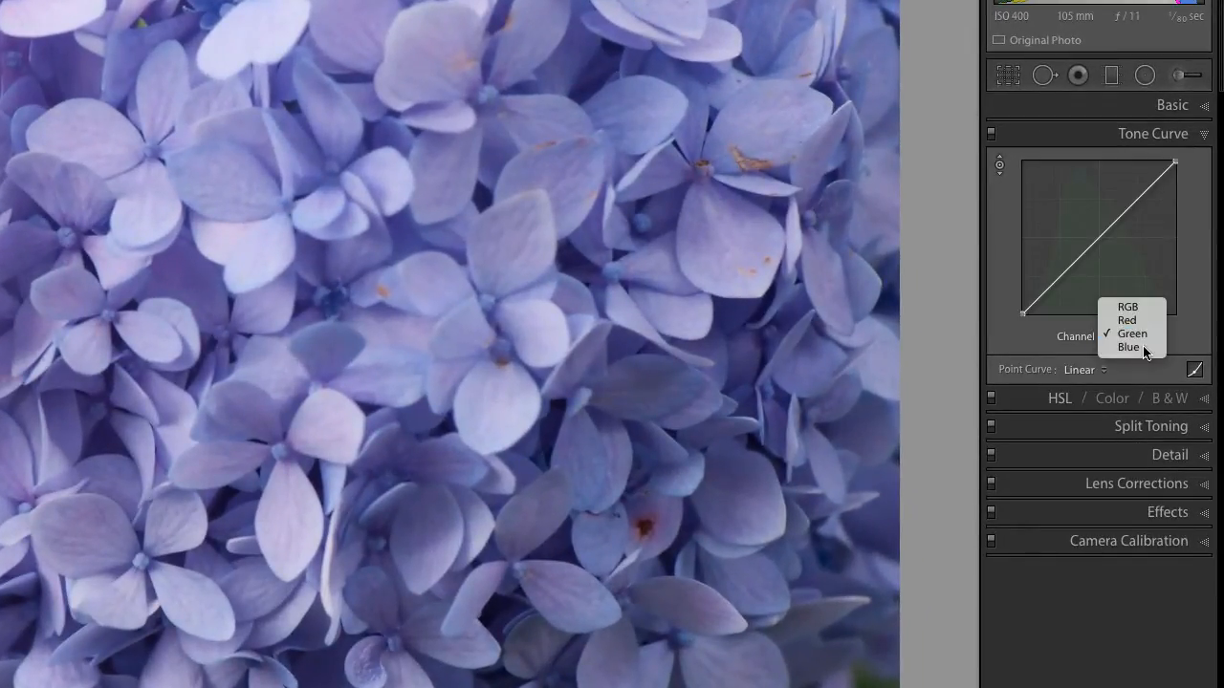
pyautogui.click(1128, 347)
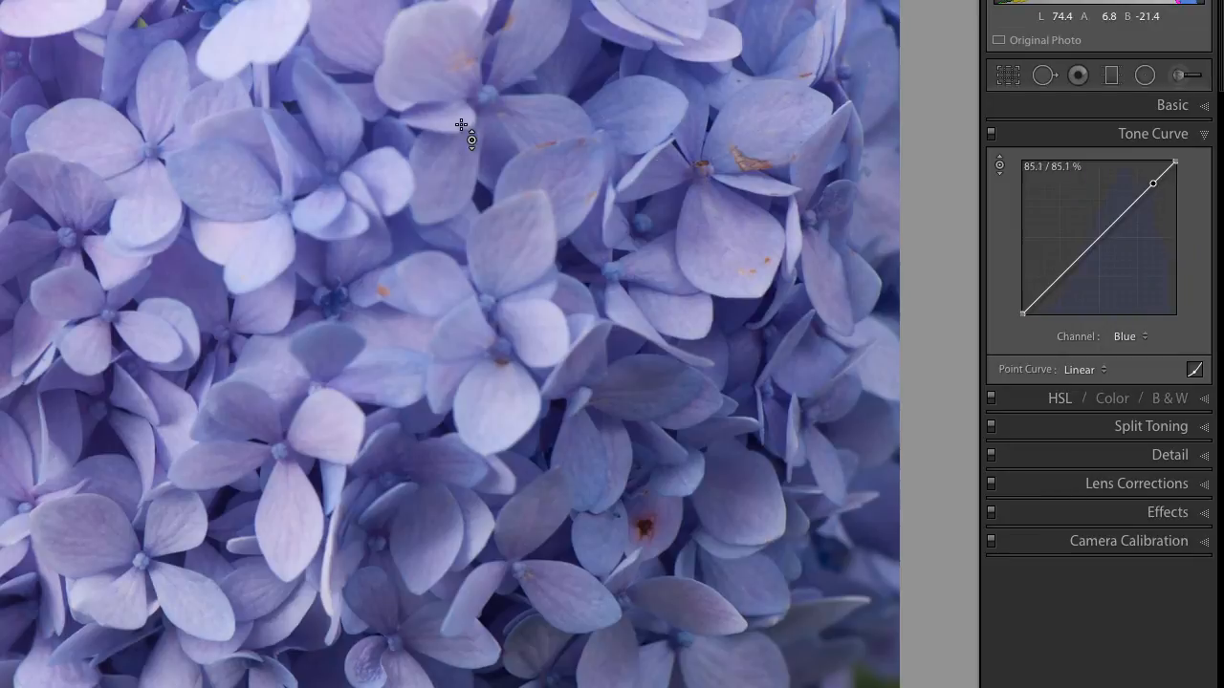
pyautogui.moveTo(311, 256); pyautogui.dragTo(312, 495)
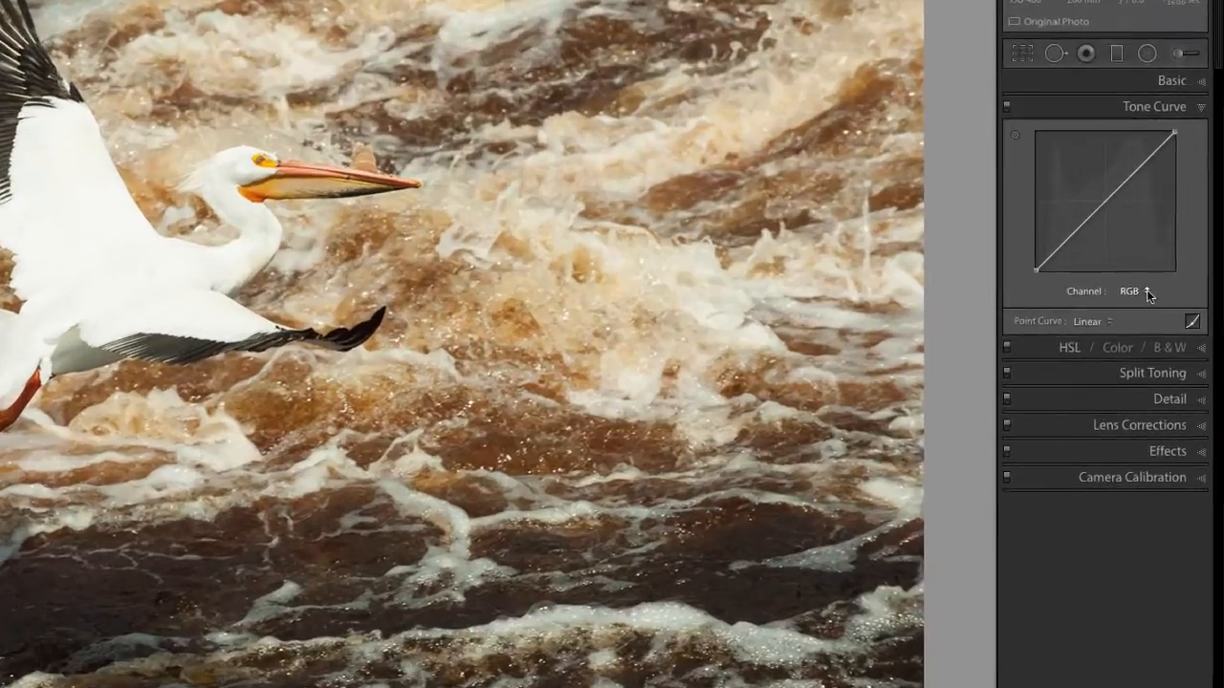
# Lower the pelican photo's Red channel curve with targeted adjustment on the brown water
pyautogui.click(1146, 338)
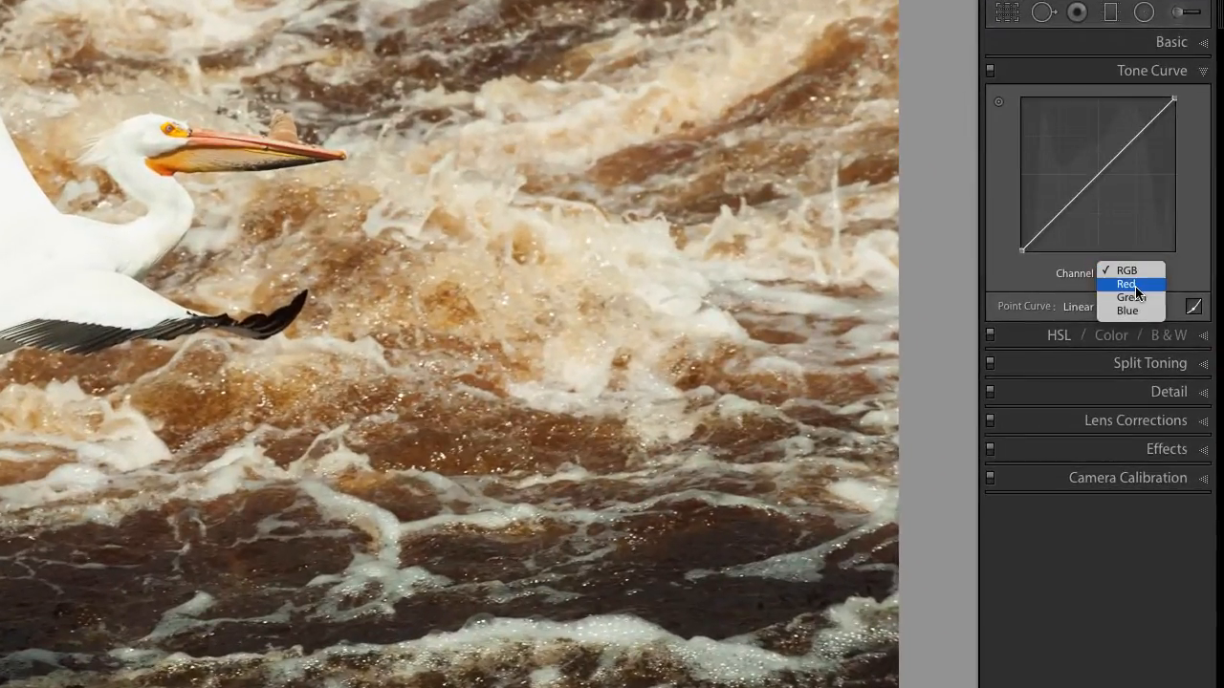
pyautogui.click(1136, 287)
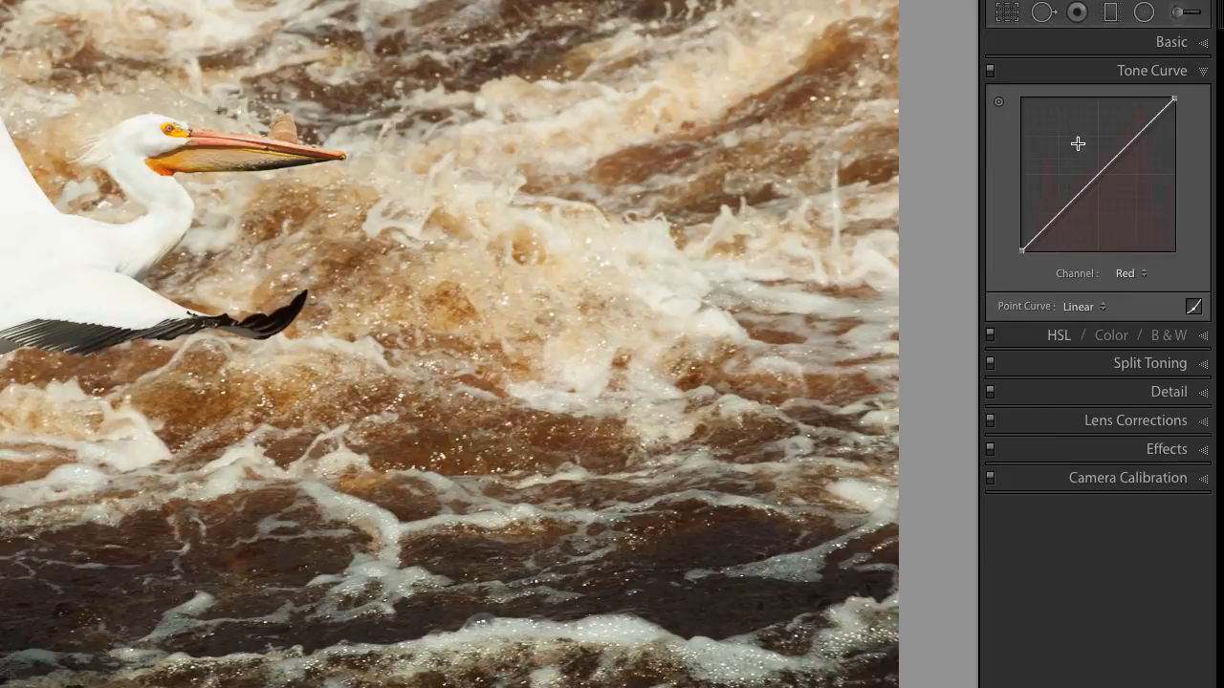
pyautogui.click(998, 102)
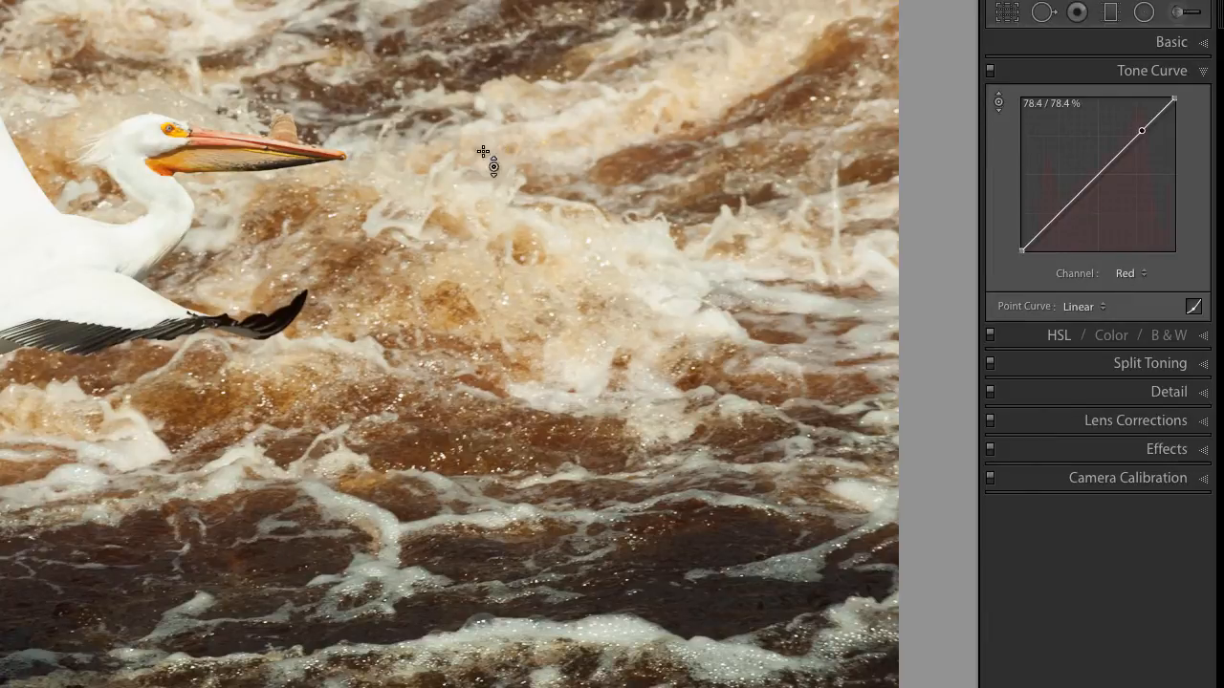
pyautogui.moveTo(314, 205); pyautogui.dragTo(314, 359)
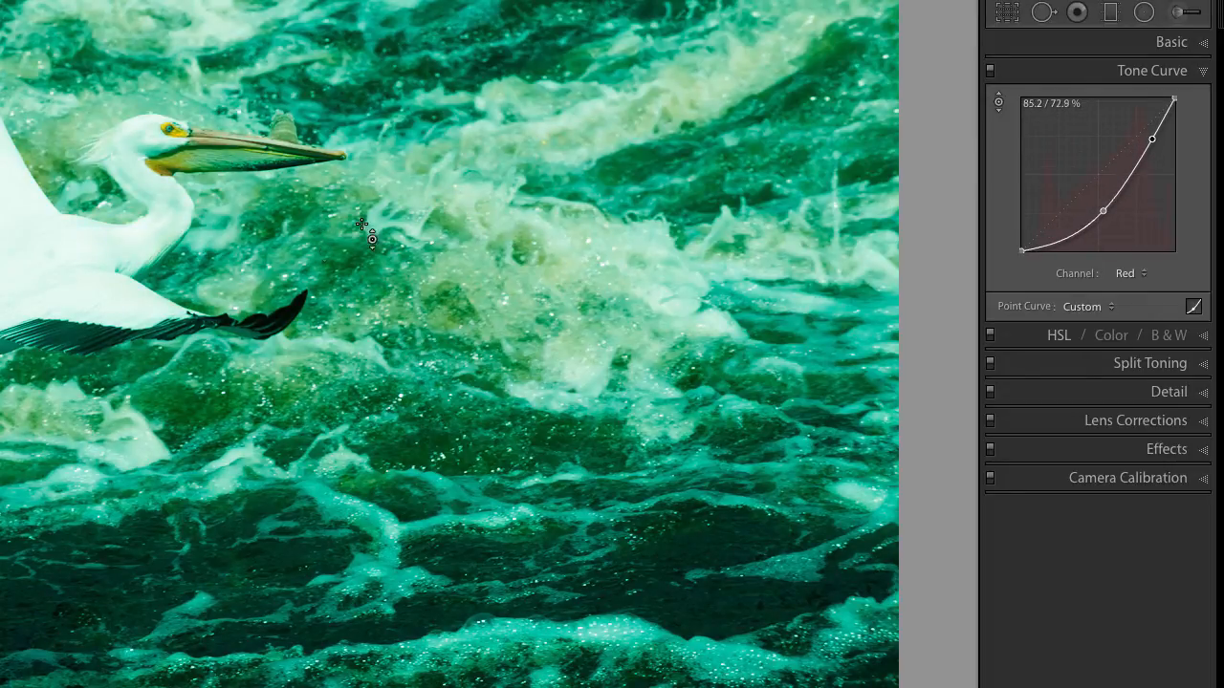
# Lower the pelican photo's Green channel curve and raise its Blue channel curve with targeted adjustments on the water
pyautogui.click(1143, 279)
pyautogui.click(1136, 284)
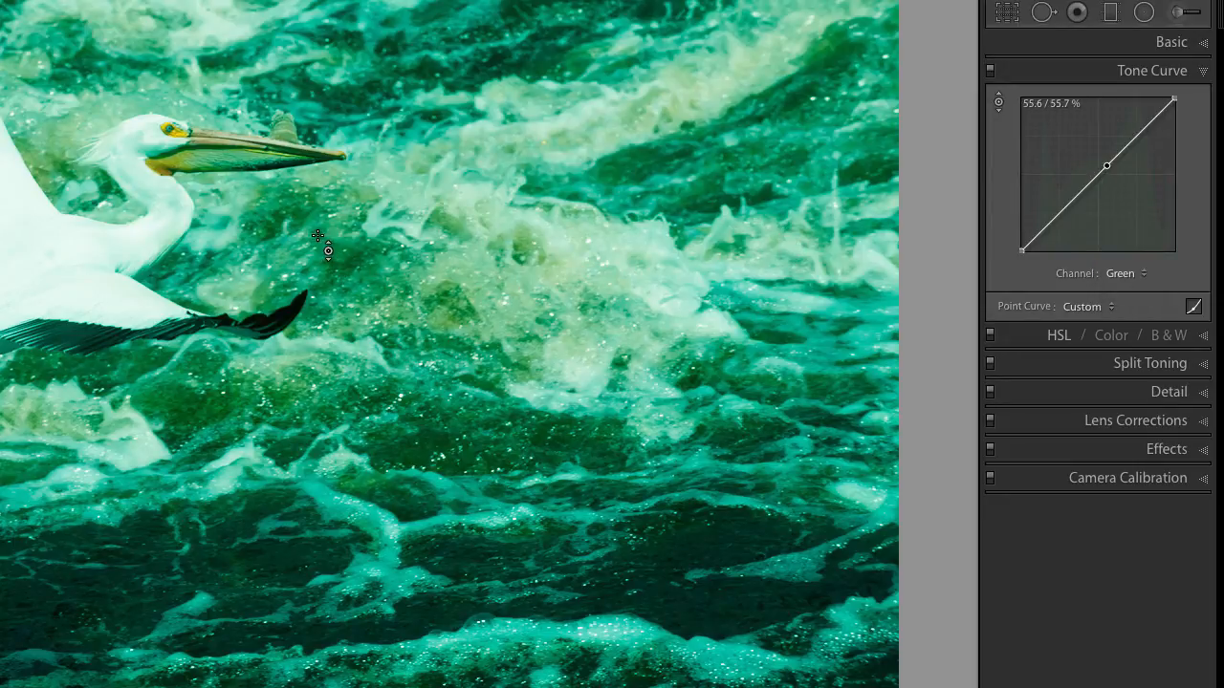
pyautogui.moveTo(317, 239)
pyautogui.mouseDown()
pyautogui.moveTo(317, 310)
pyautogui.moveTo(320, 234)
pyautogui.mouseUp()
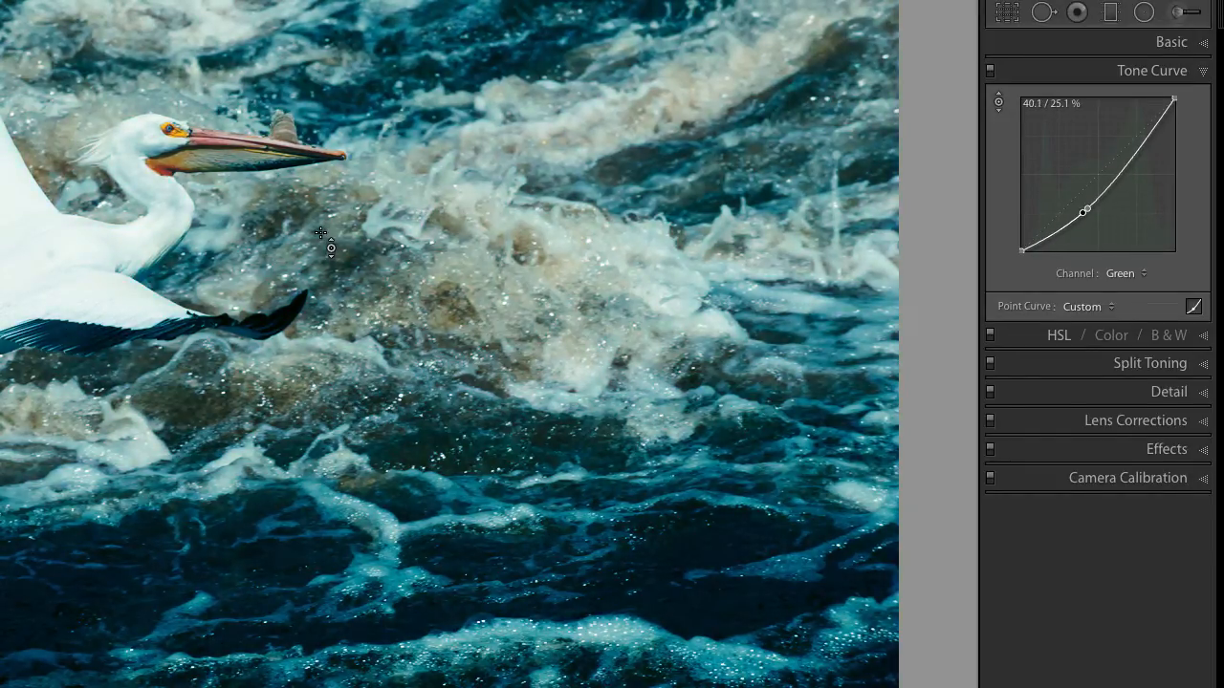
pyautogui.click(1143, 274)
pyautogui.click(1139, 285)
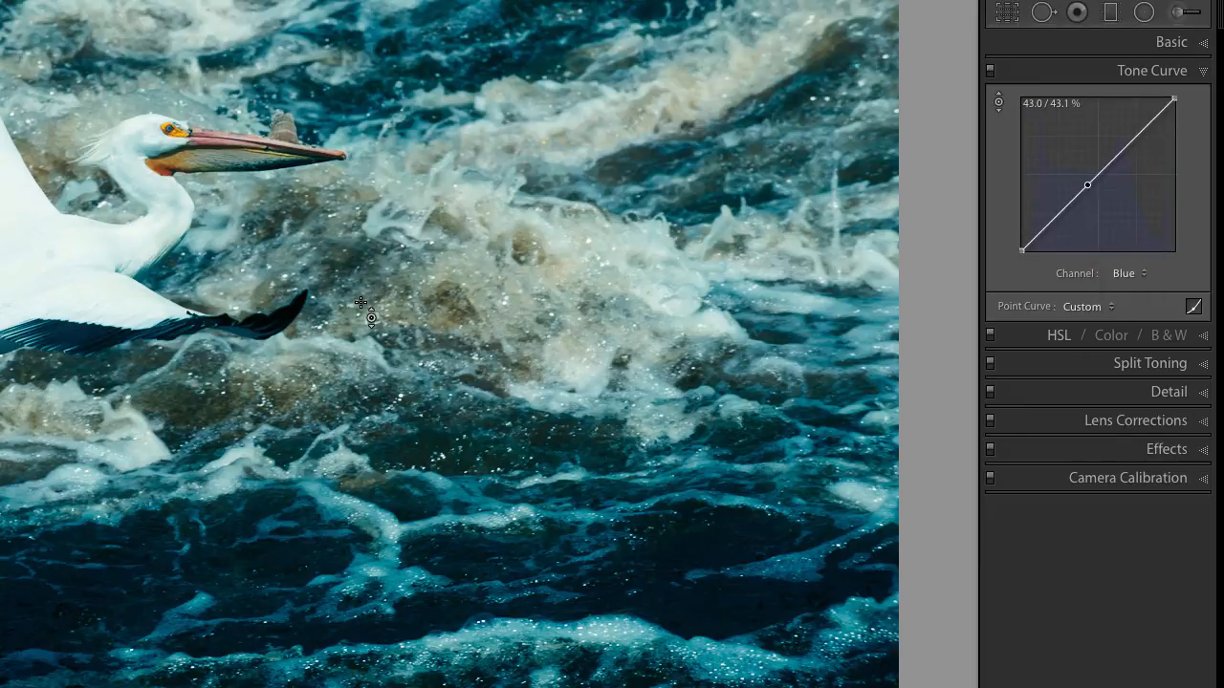
pyautogui.moveTo(300, 287); pyautogui.dragTo(300, 229)
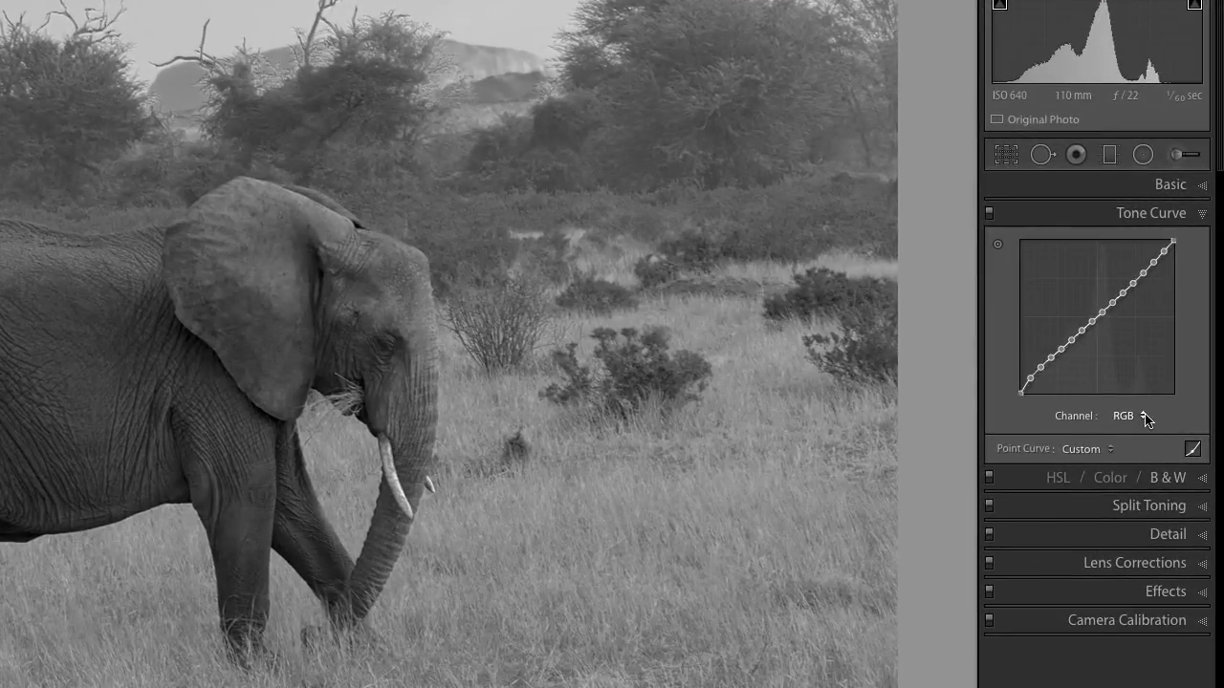
# Try a yellowish tone on the black-and-white elephant photo by lowering its Blue channel curve, and undo it
pyautogui.click(1145, 418)
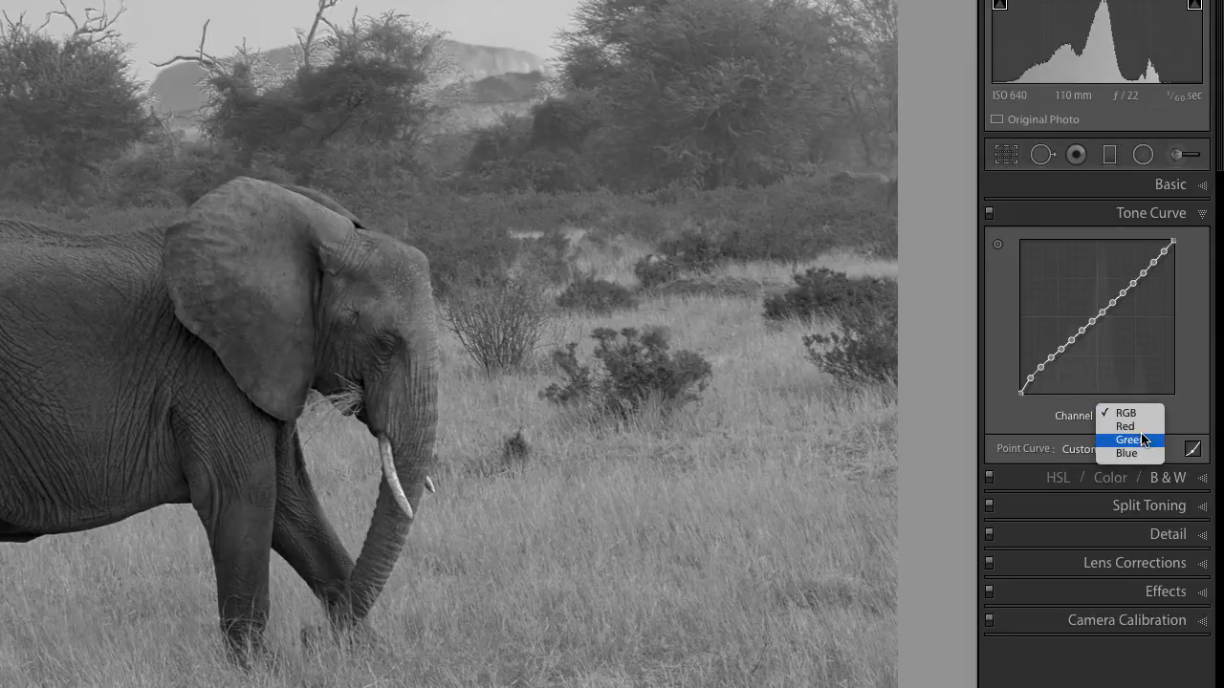
pyautogui.click(1136, 454)
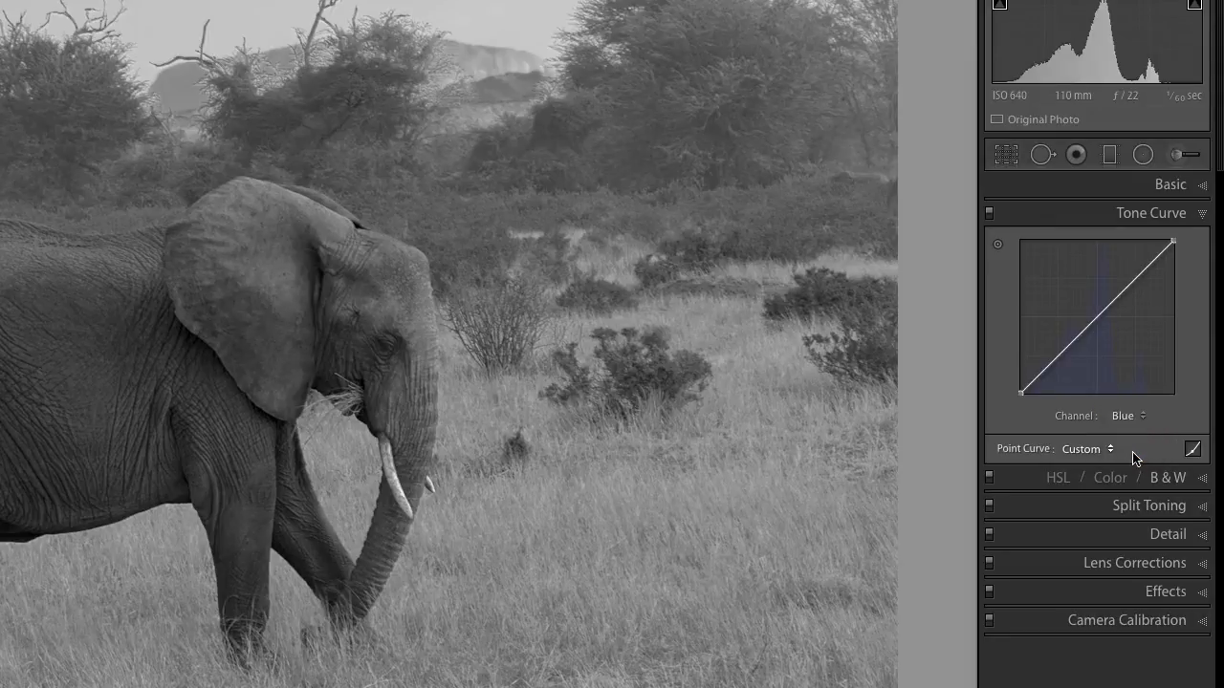
pyautogui.click(998, 246)
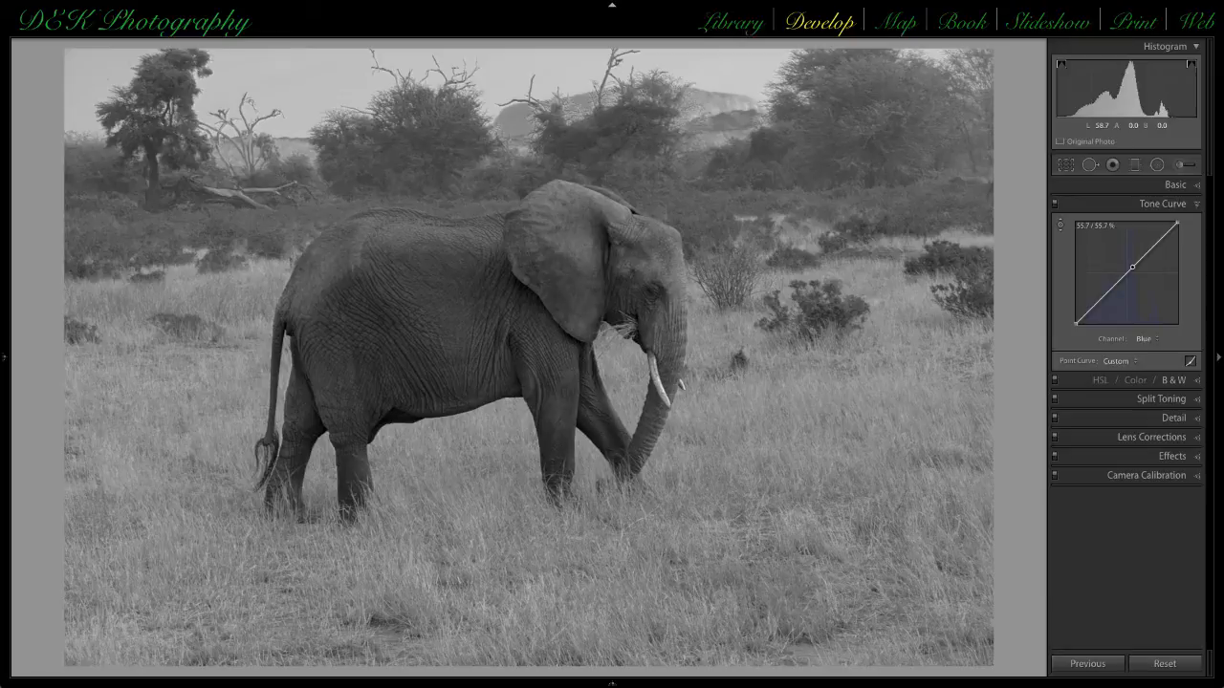
pyautogui.moveTo(1132, 267)
pyautogui.mouseDown()
pyautogui.moveTo(1132, 291)
pyautogui.moveTo(1132, 279)
pyautogui.mouseUp()
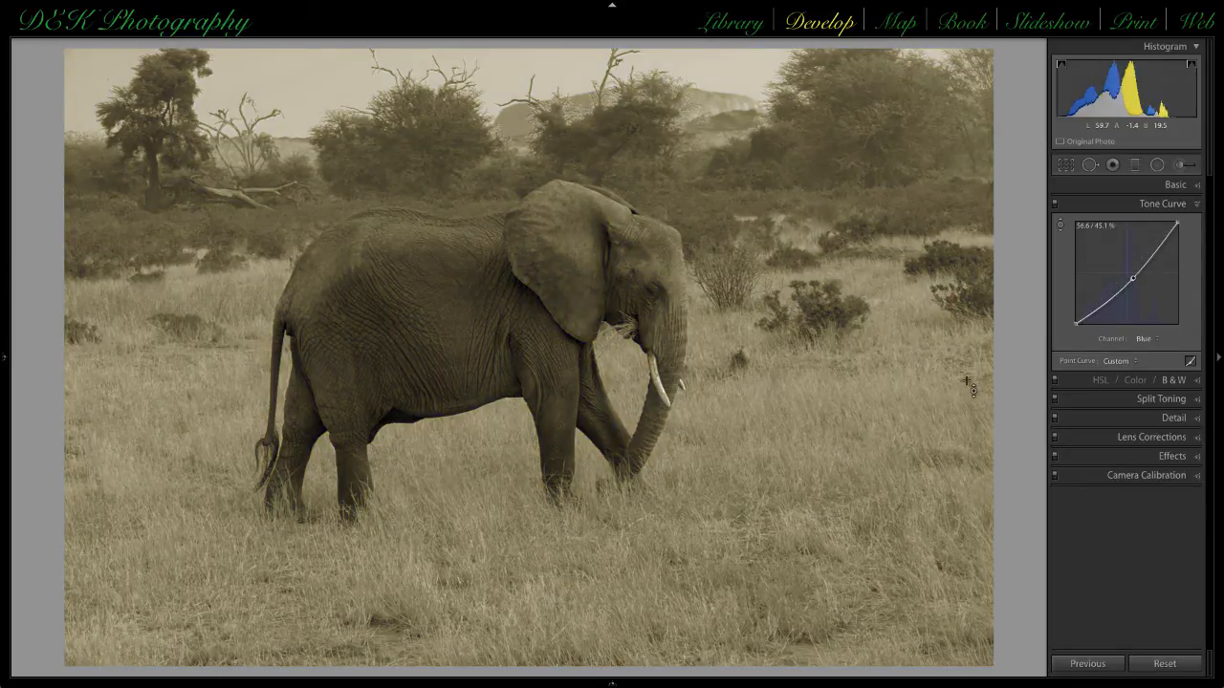
pyautogui.hotkey('ctrl', 'z')
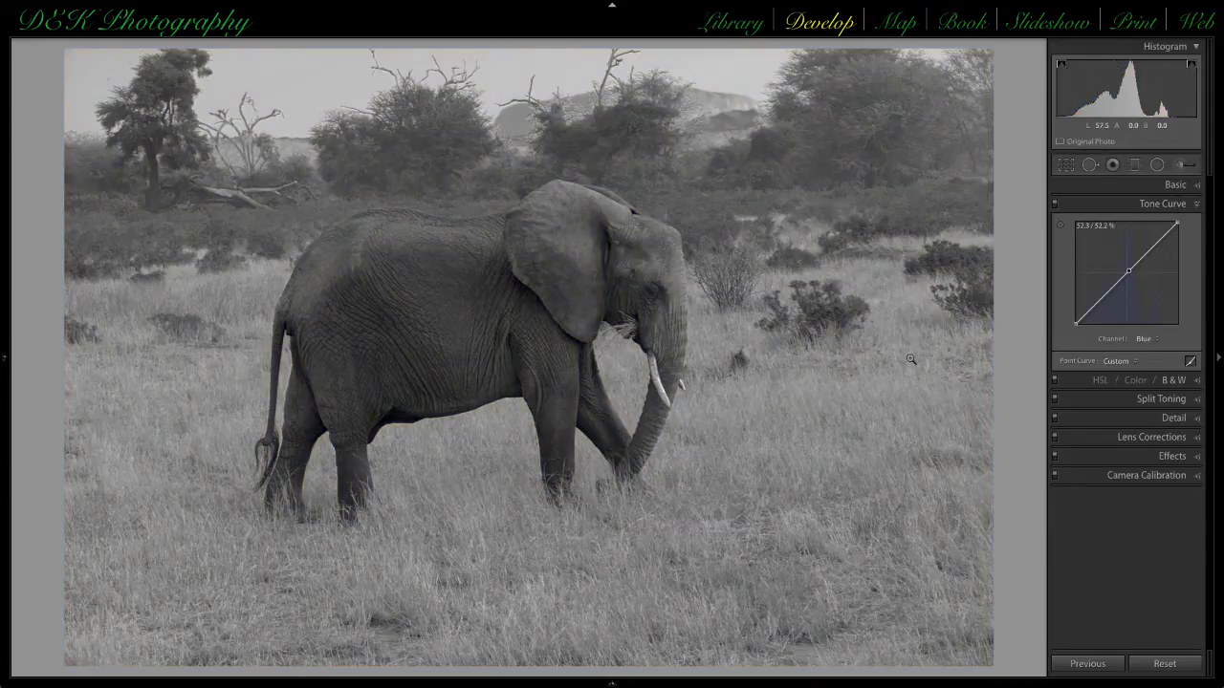
# Try a blue tone on the elephant photo by raising the Blue channel curve from the grass, and undo it
pyautogui.click(1058, 225)
pyautogui.moveTo(739, 455); pyautogui.dragTo(739, 401)
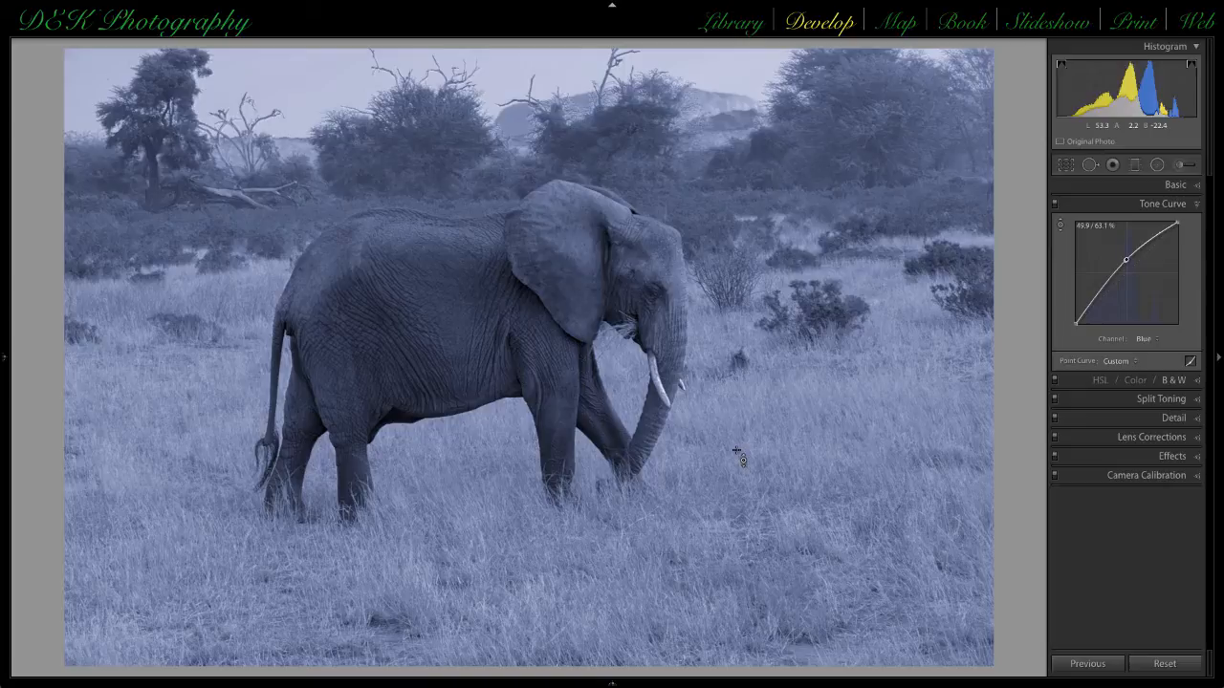
pyautogui.hotkey('ctrl', 'z')
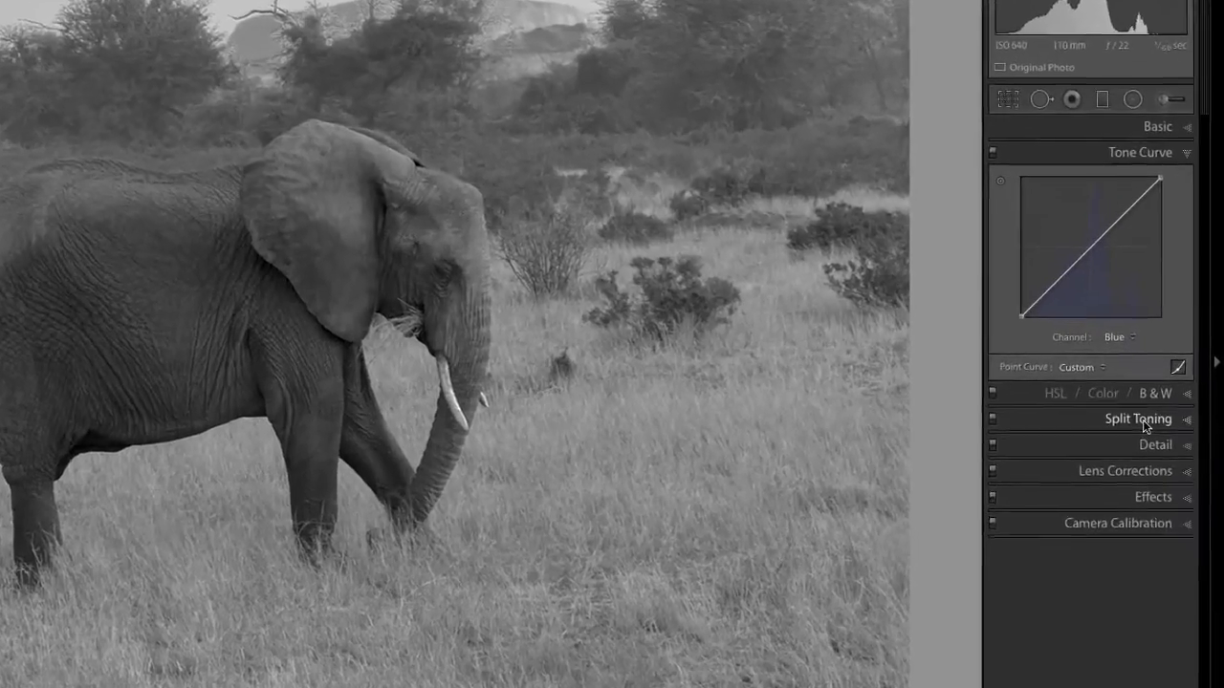
# Tone the black-and-white elephant photo's shadows with Split Toning, using hue 41 and saturation 73
pyautogui.click(1165, 401)
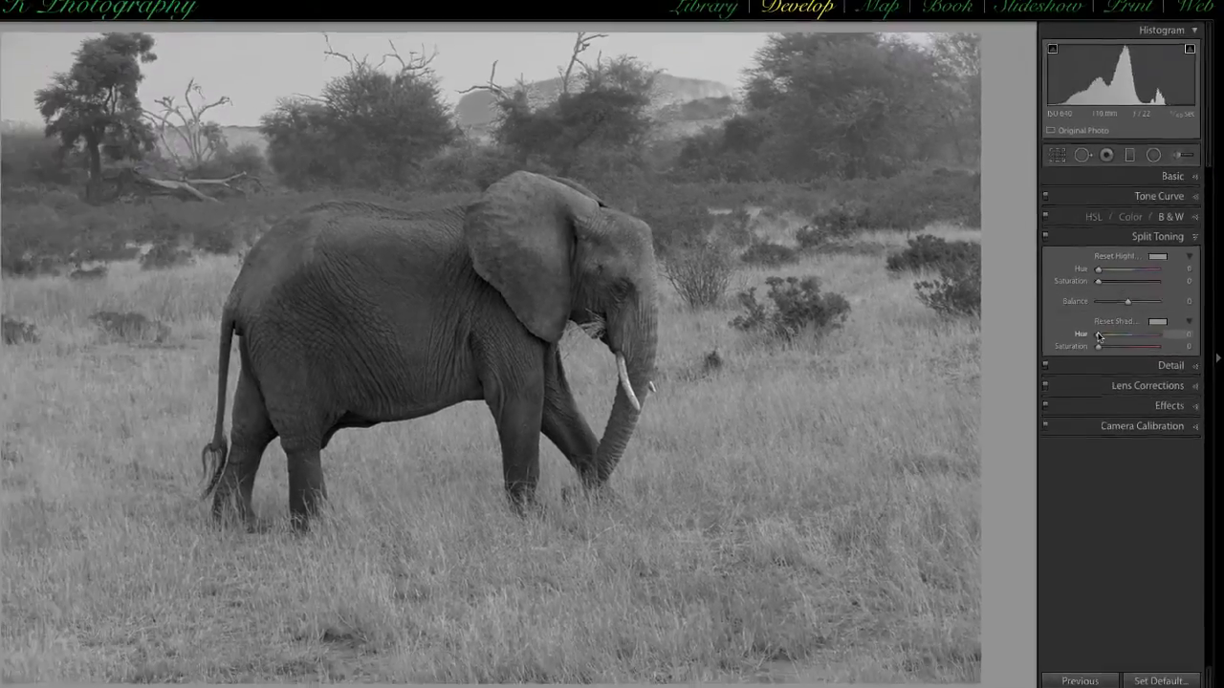
pyautogui.moveTo(1045, 331); pyautogui.dragTo(1111, 338)
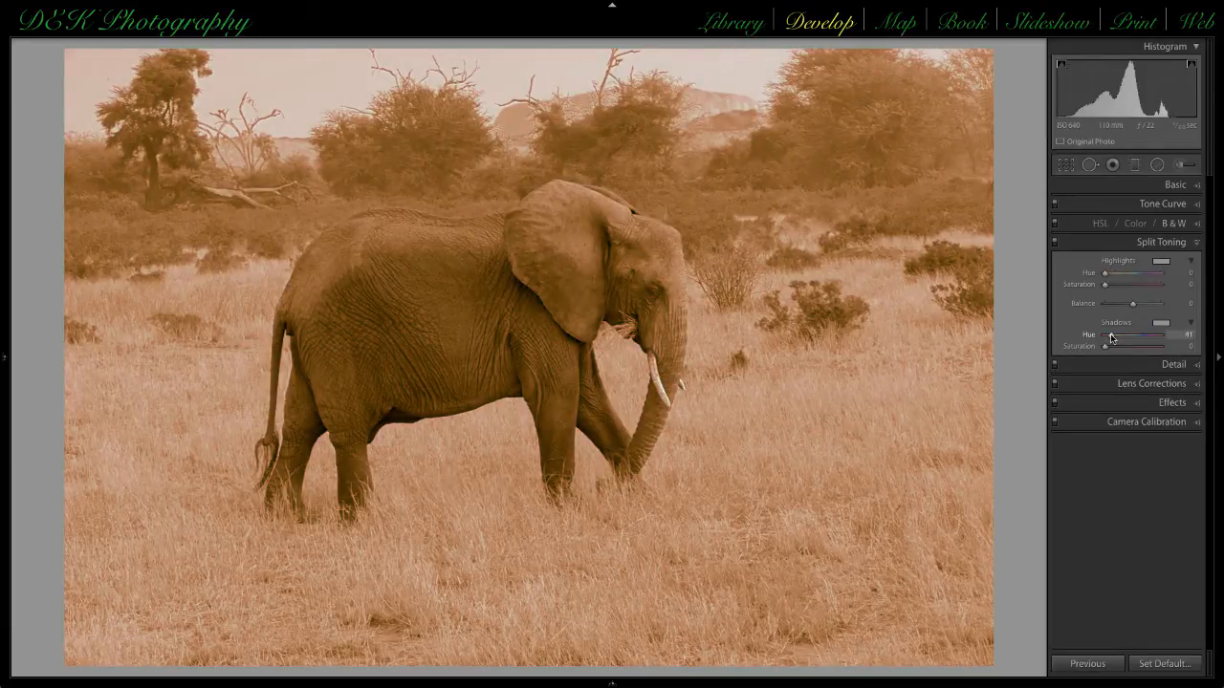
pyautogui.moveTo(1110, 337); pyautogui.dragTo(1110, 336)
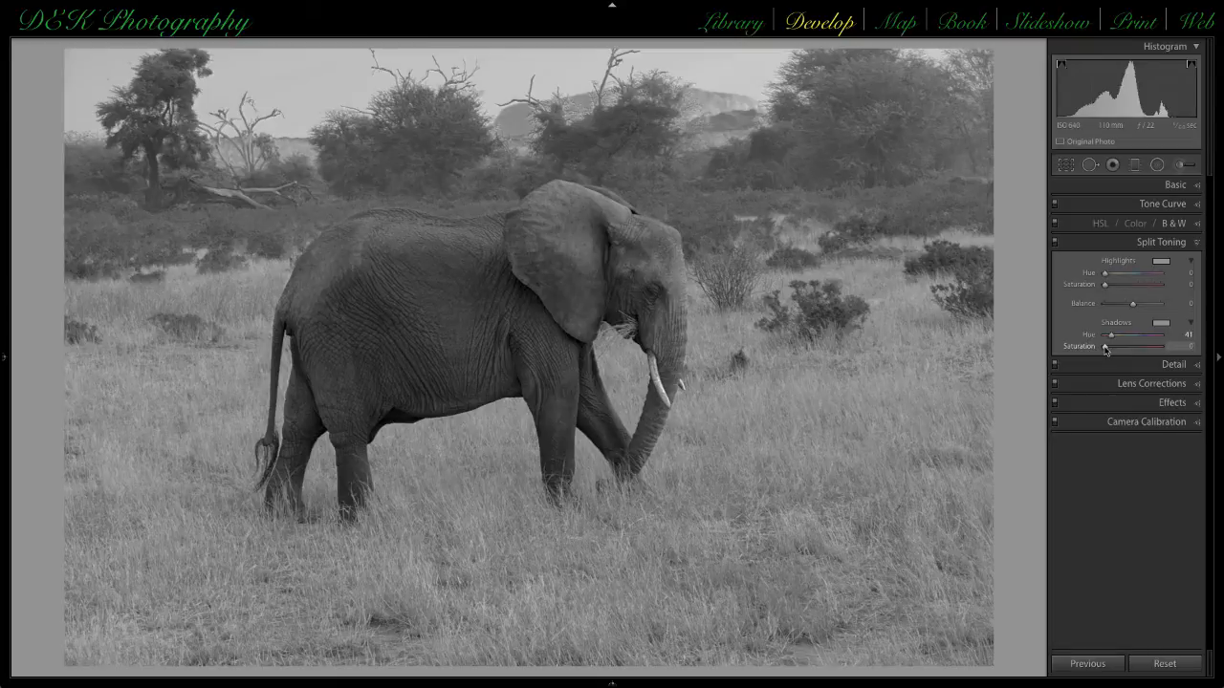
pyautogui.moveTo(1105, 349); pyautogui.dragTo(1146, 355)
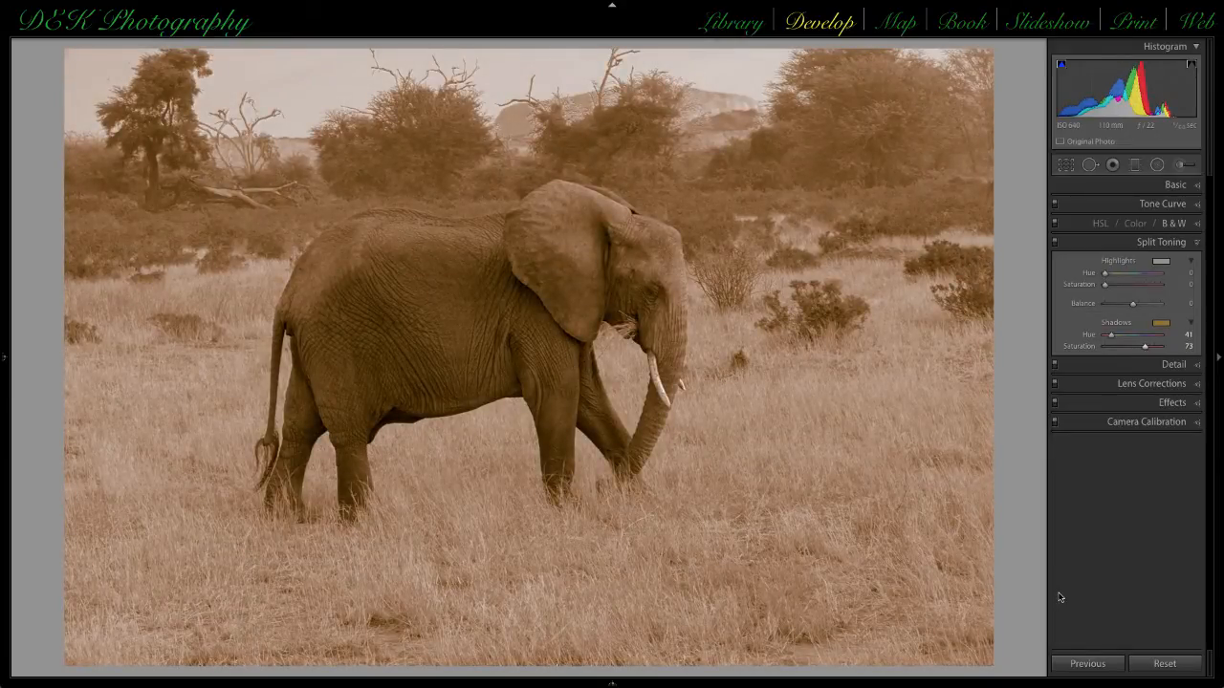
pyautogui.moveTo(912, 7)
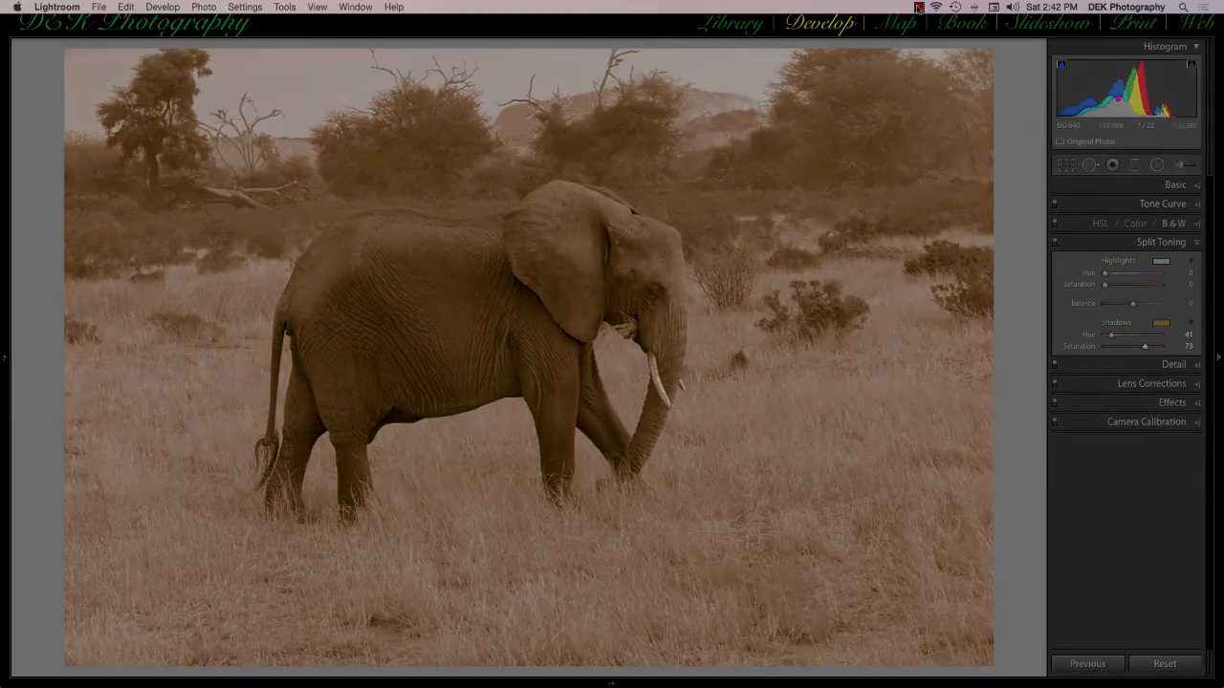
pyautogui.click(917, 7)
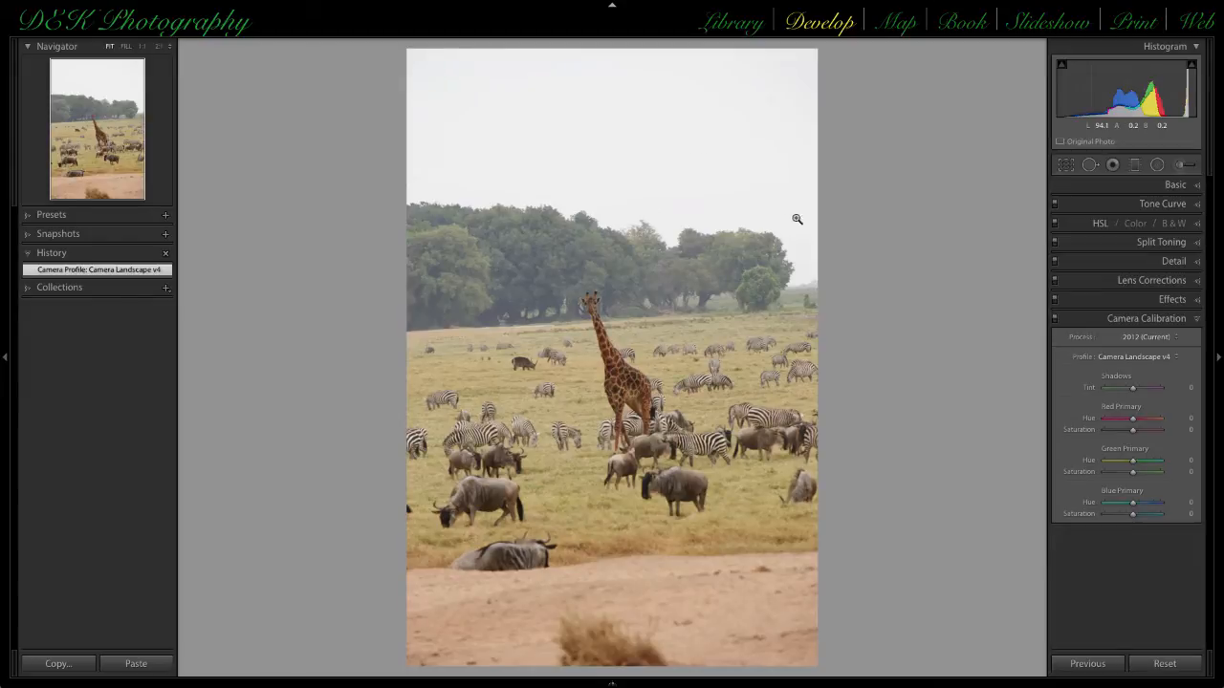
# Set the giraffe photo's Dehaze amount to +31 and bring up its HSL adjustments
pyautogui.click(1173, 300)
pyautogui.moveTo(1132, 475)
pyautogui.mouseDown()
pyautogui.moveTo(1167, 475)
pyautogui.moveTo(1141, 473)
pyautogui.mouseUp()
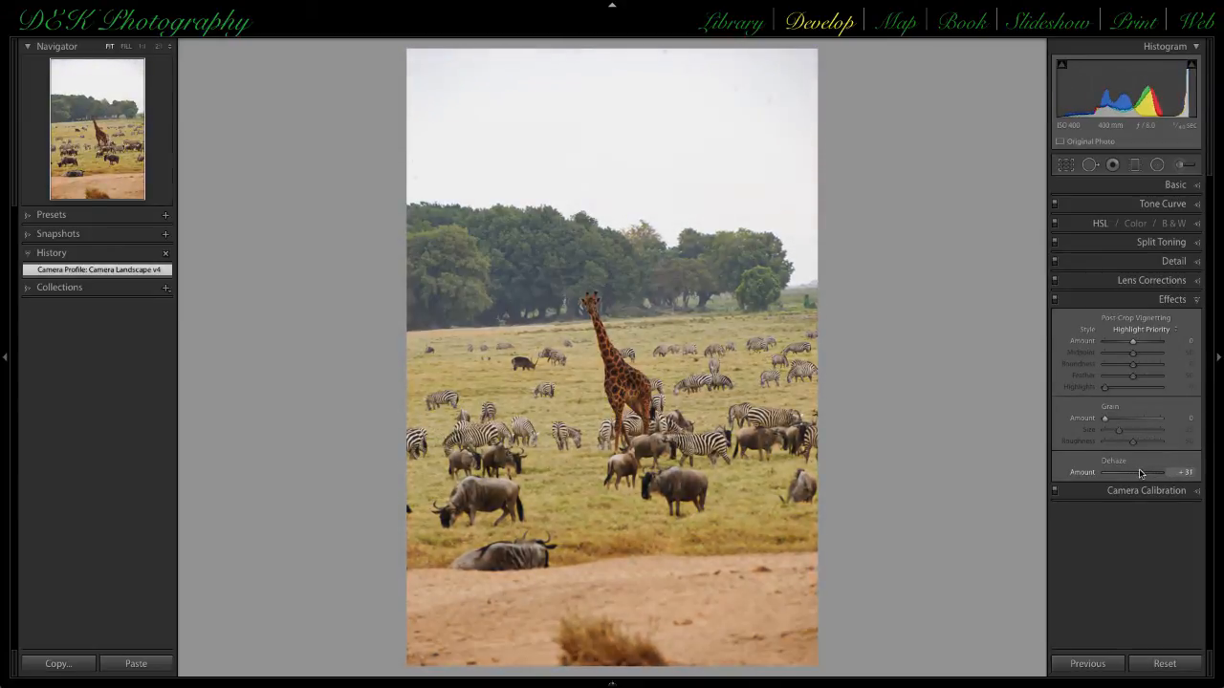
pyautogui.click(1100, 224)
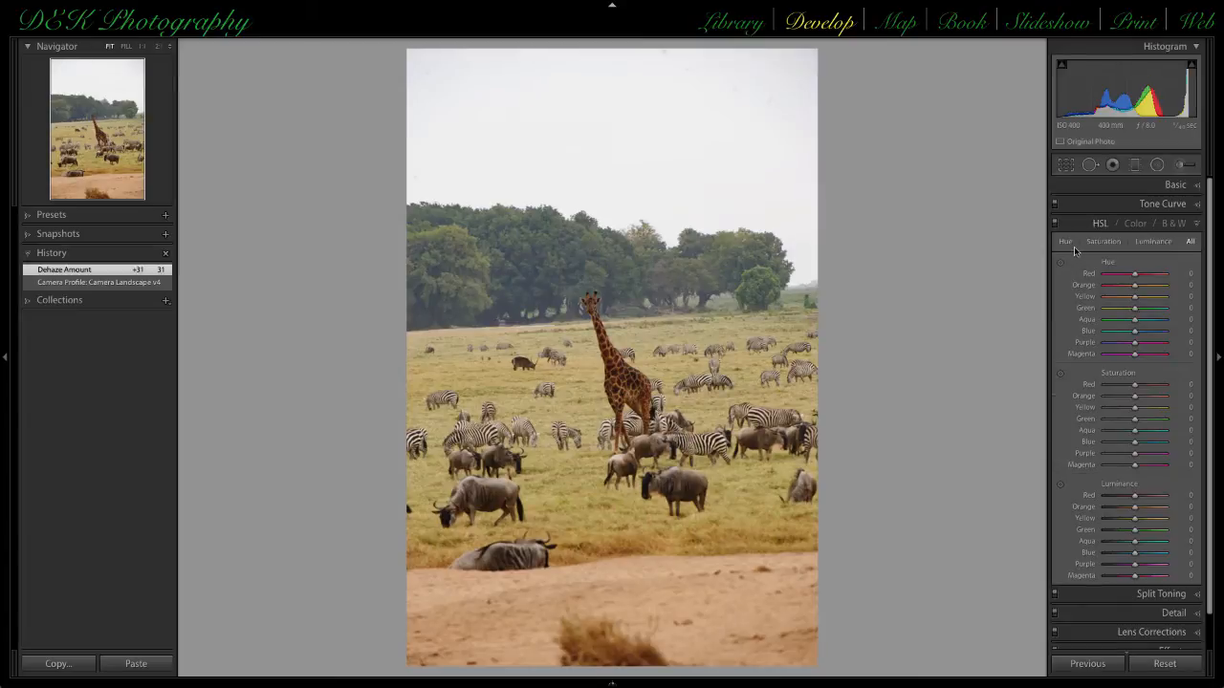
# Try strengthening the giraffe photo's sky with Blue saturation at +99 and Blue luminance at -96, and undo both changes
pyautogui.click(1061, 375)
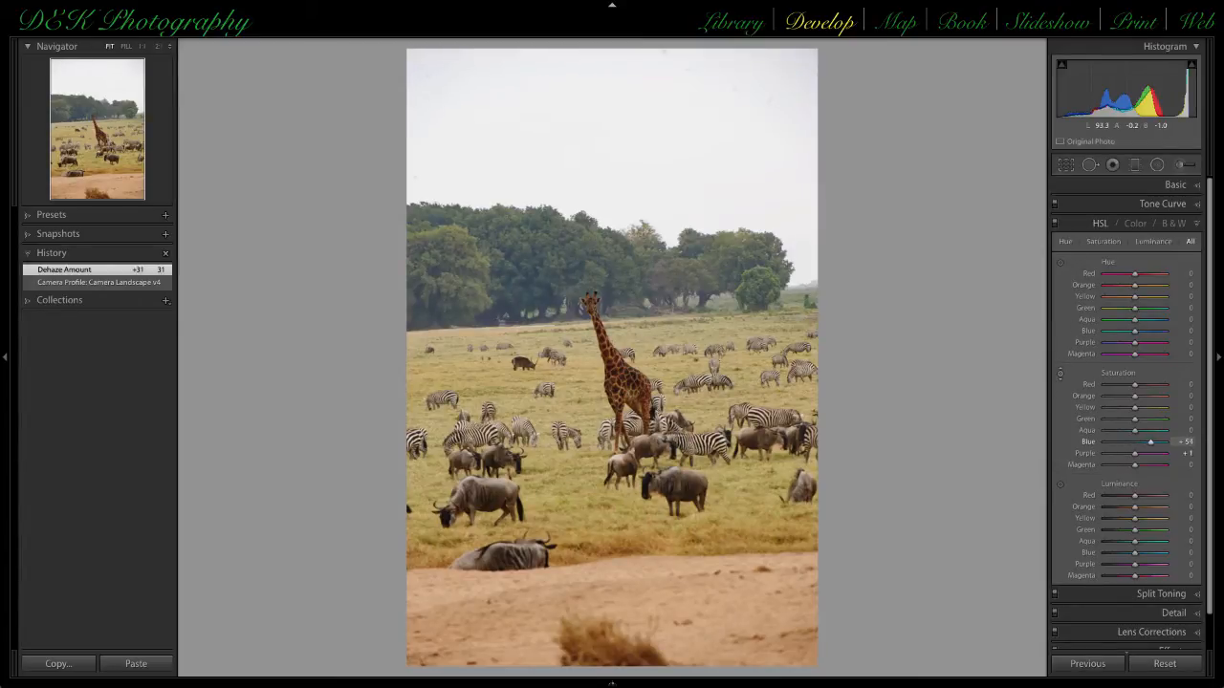
pyautogui.moveTo(612, 153); pyautogui.dragTo(612, 106)
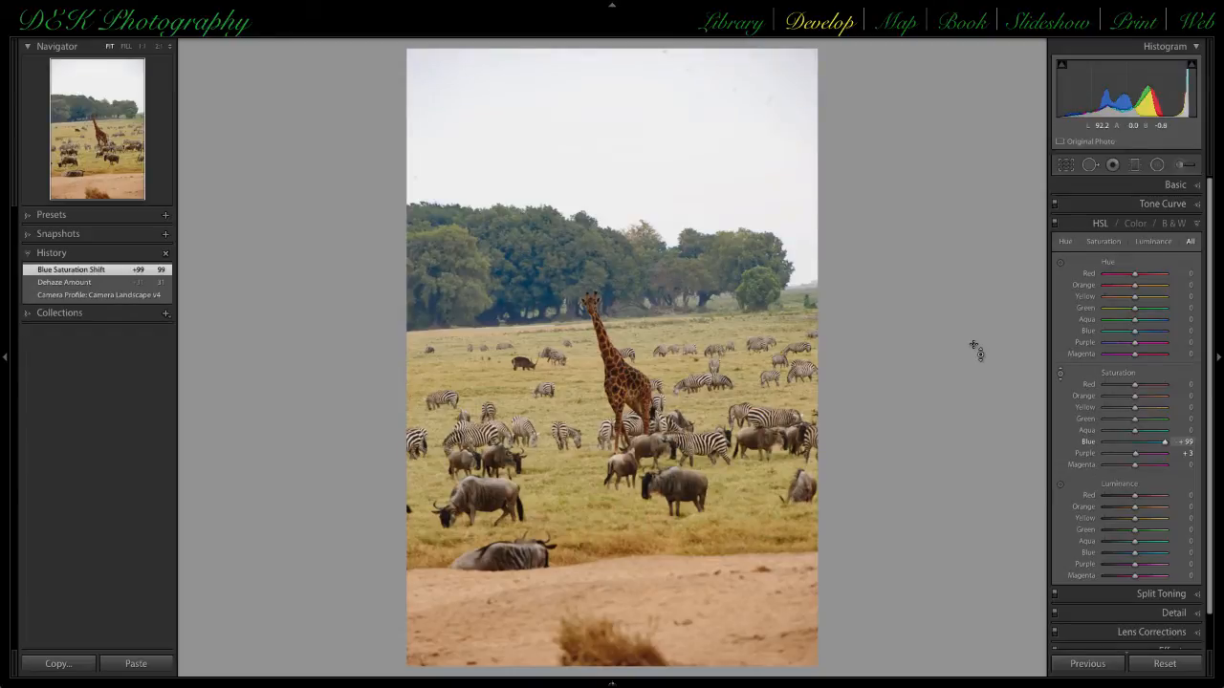
pyautogui.click(1061, 485)
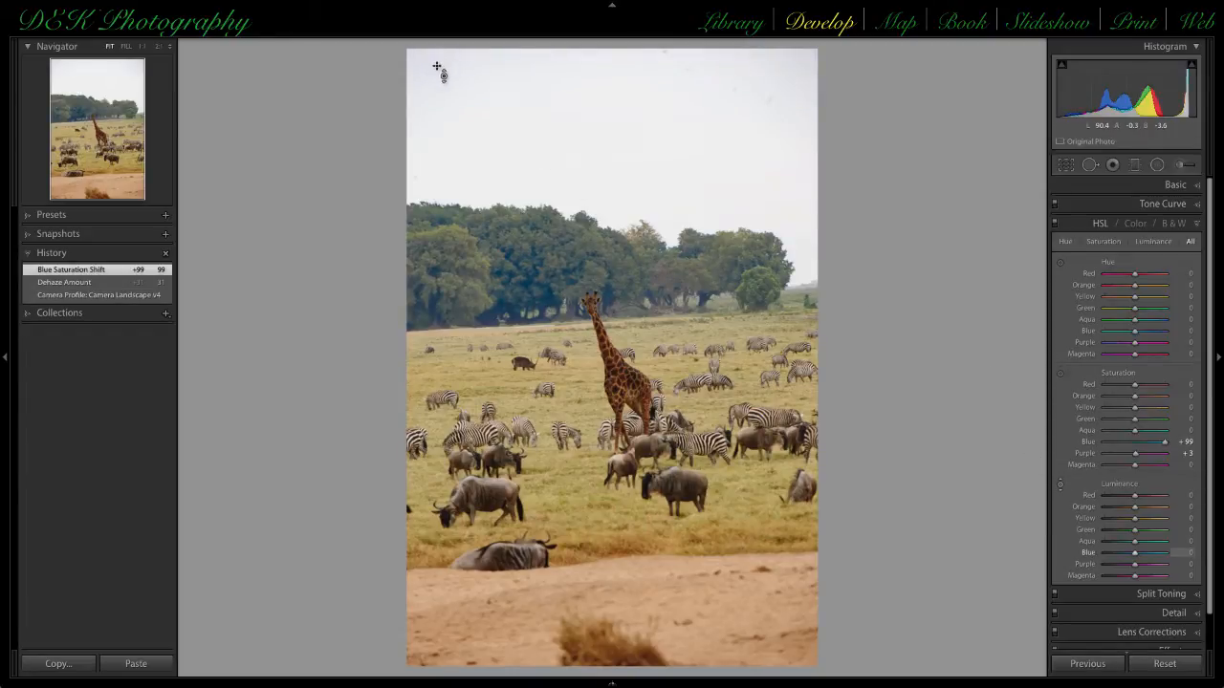
pyautogui.moveTo(612, 153); pyautogui.dragTo(612, 229)
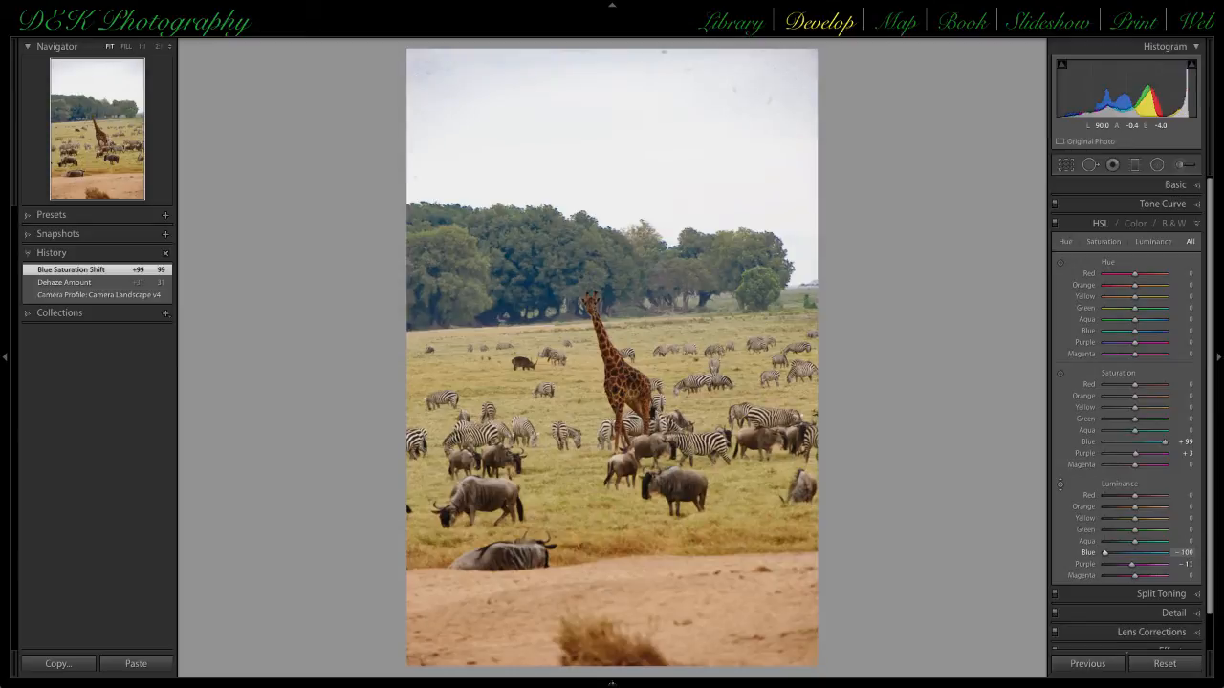
pyautogui.moveTo(440, 72); pyautogui.dragTo(440, 69)
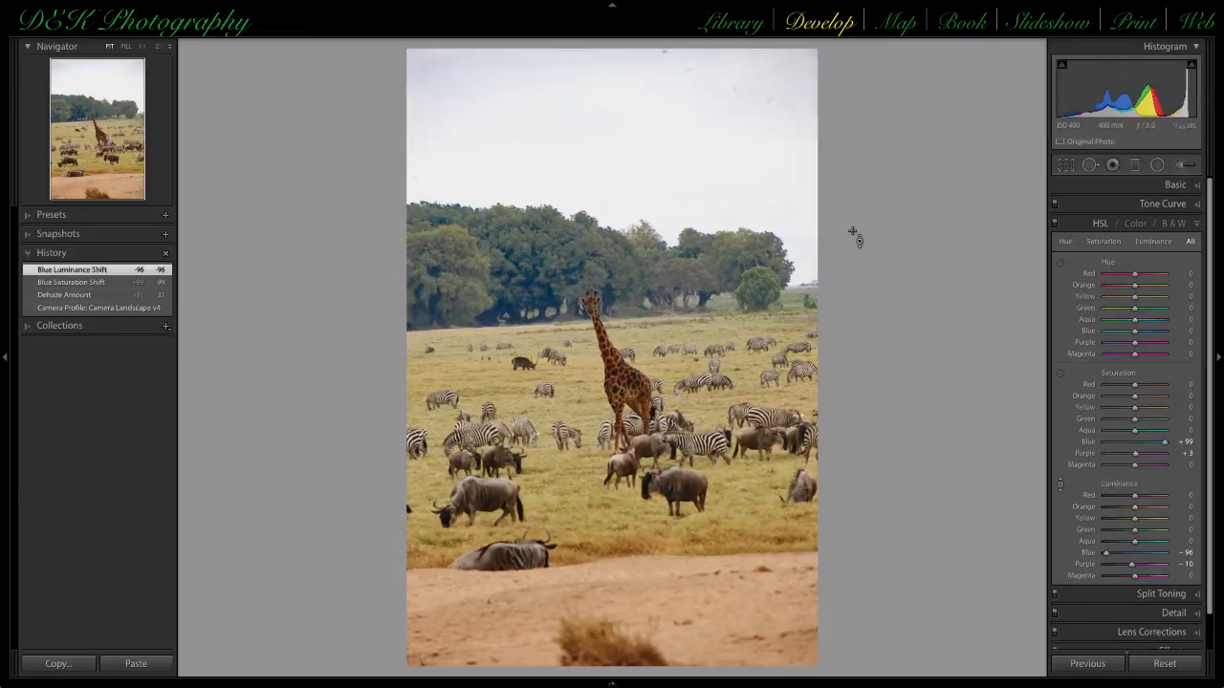
pyautogui.hotkey('ctrl', 'z')
pyautogui.hotkey('ctrl', 'z')
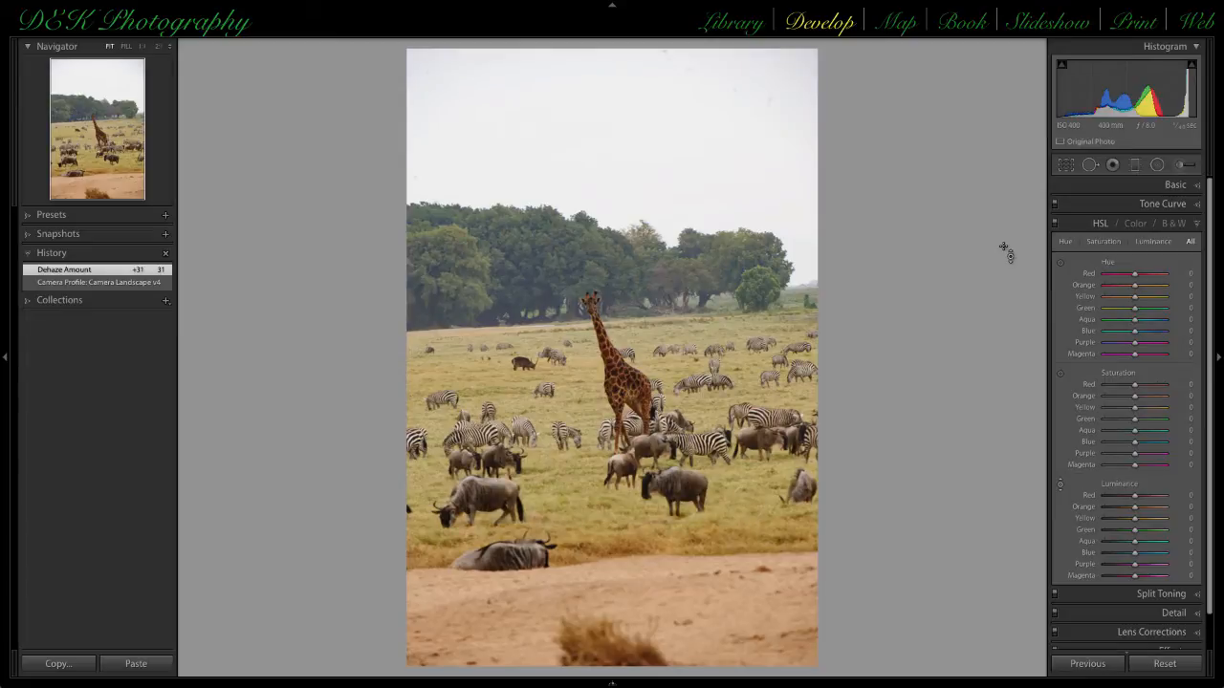
# Add a blue Graduated Filter (hue 244, saturation 96) from the top of the giraffe photo's sky to the far grassline, and fine-tune its exposure
pyautogui.click(1136, 166)
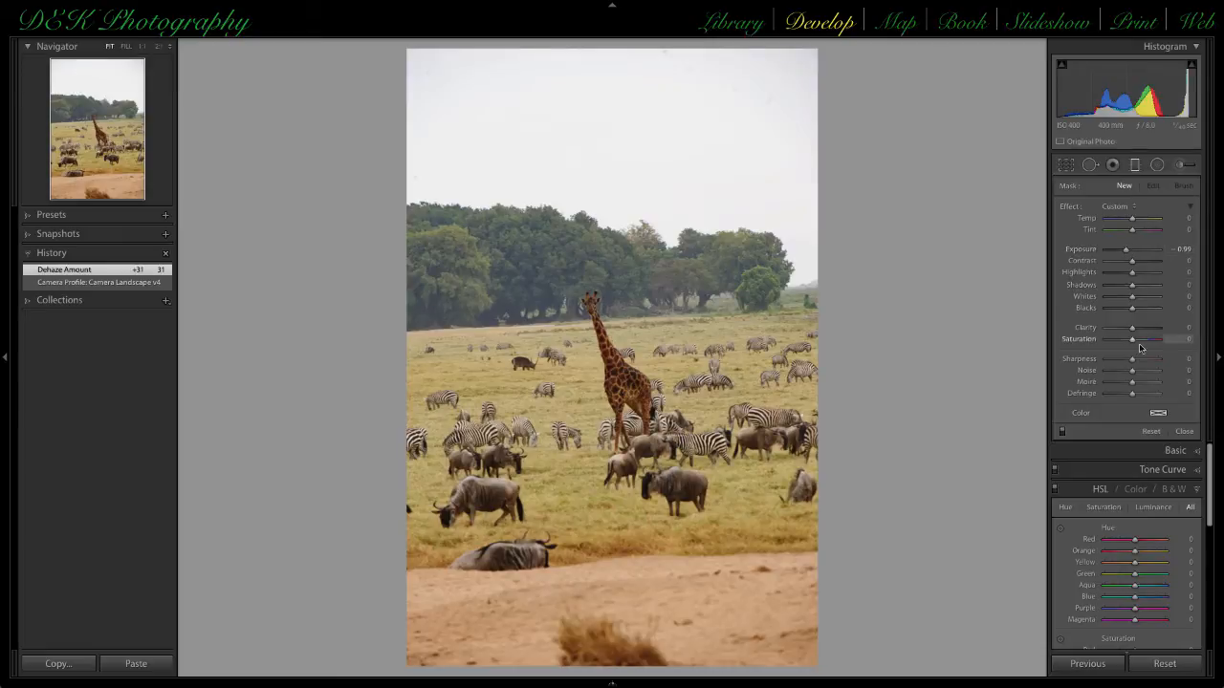
pyautogui.click(1158, 413)
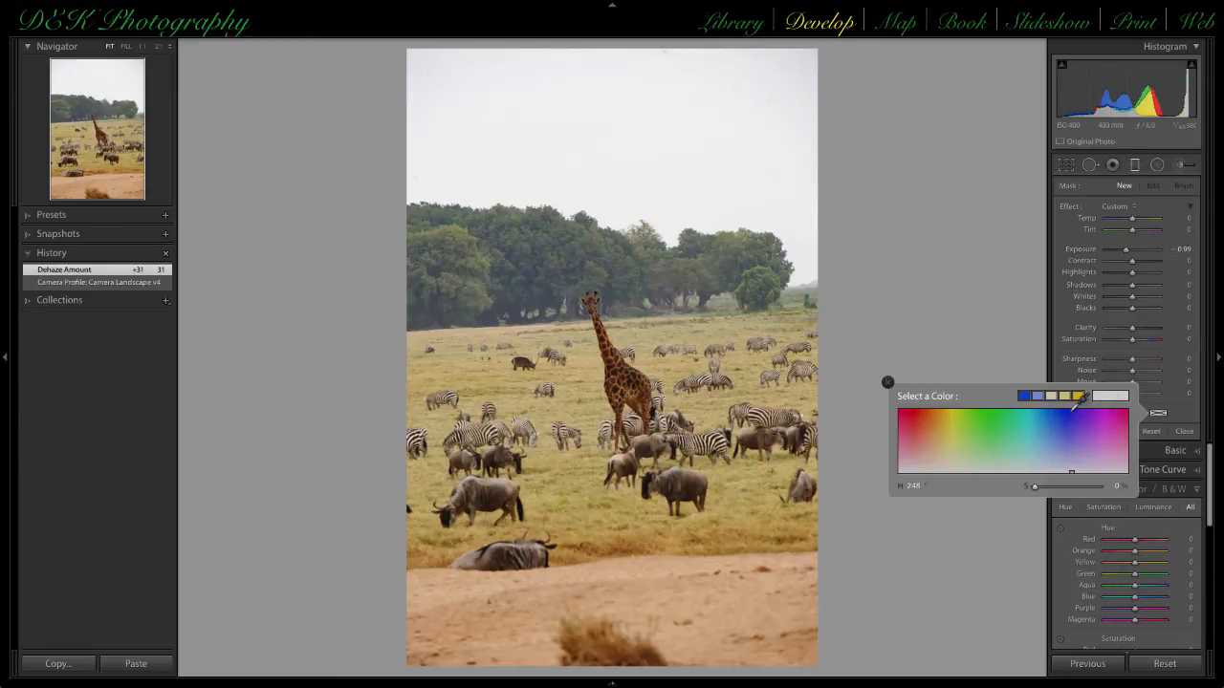
pyautogui.click(1070, 411)
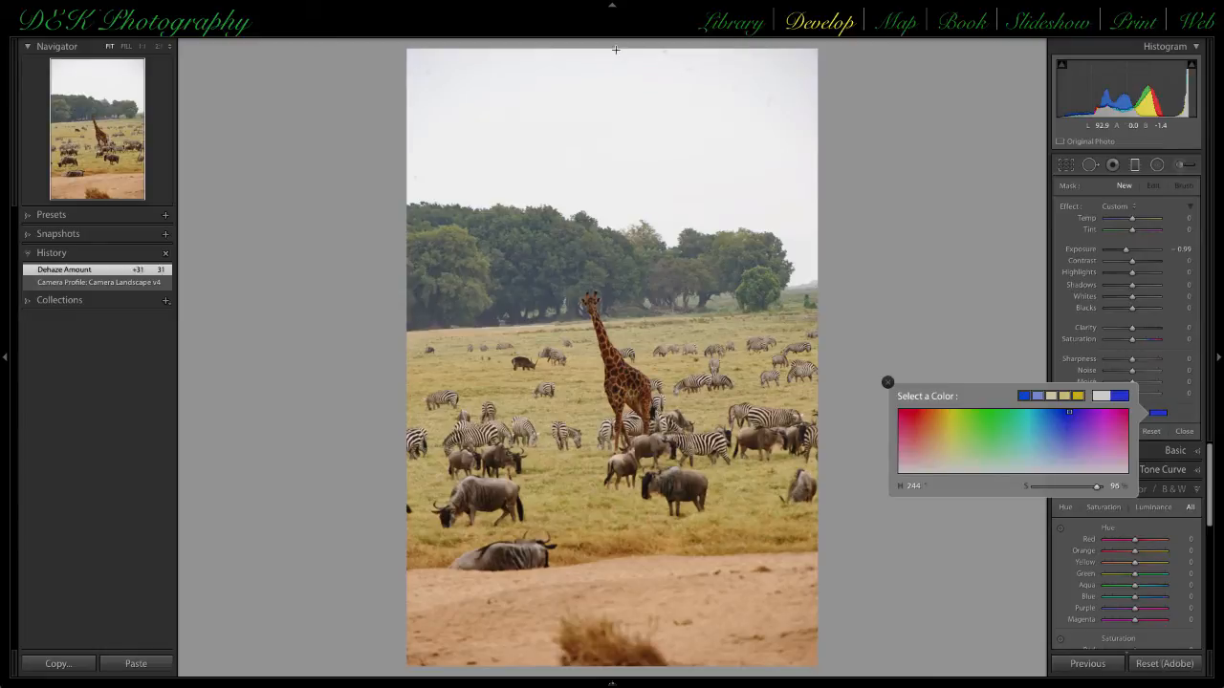
pyautogui.click(616, 50)
pyautogui.moveTo(615, 50); pyautogui.dragTo(617, 334)
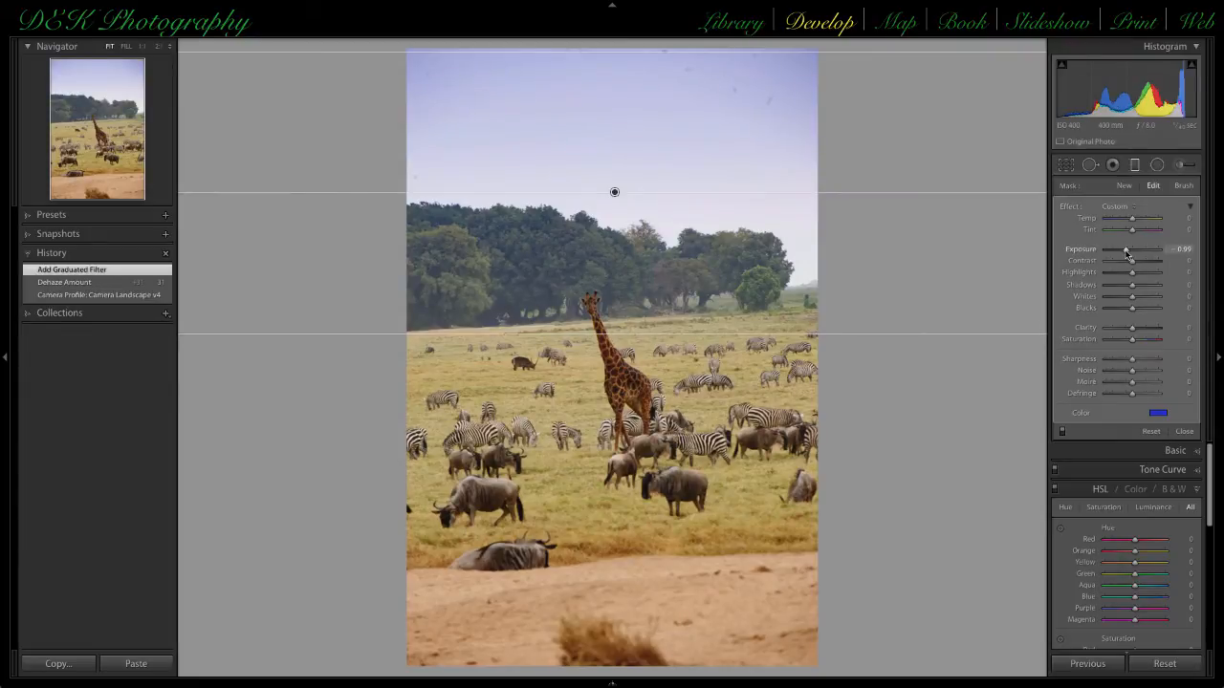
pyautogui.moveTo(1126, 250); pyautogui.dragTo(1123, 250)
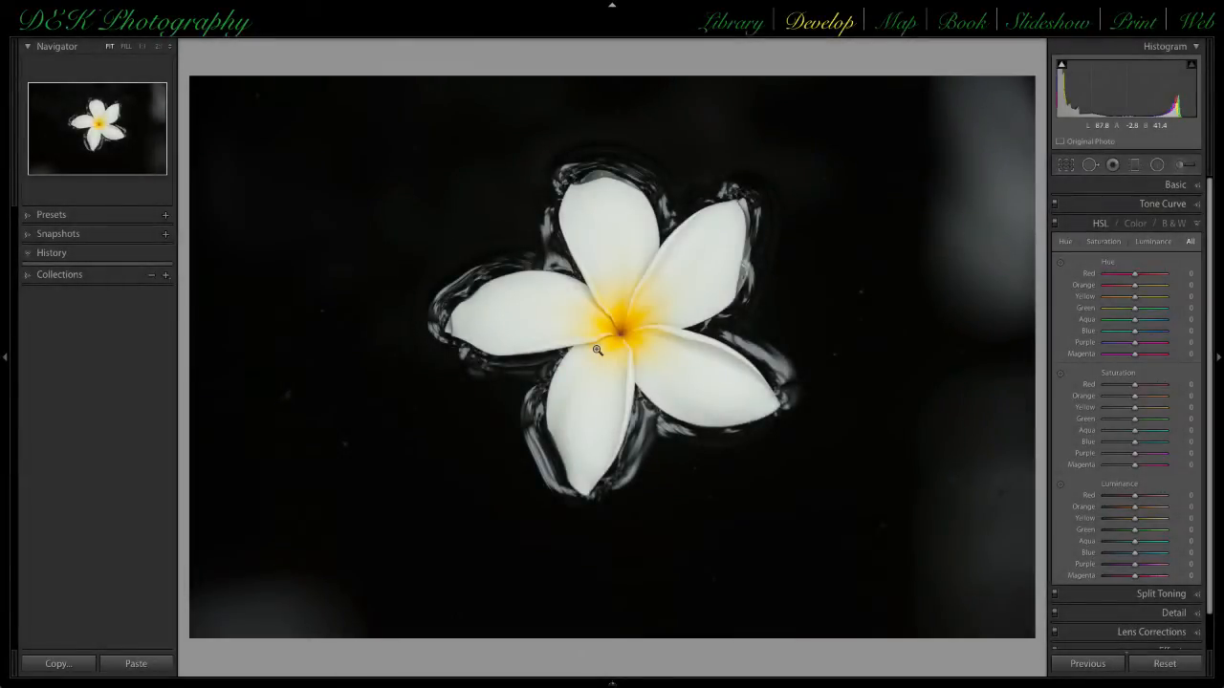
# Paint the white flower's left petal blue with the Adjustment Brush, using exposure -1.02, hue 239 and saturation 94
pyautogui.click(1180, 165)
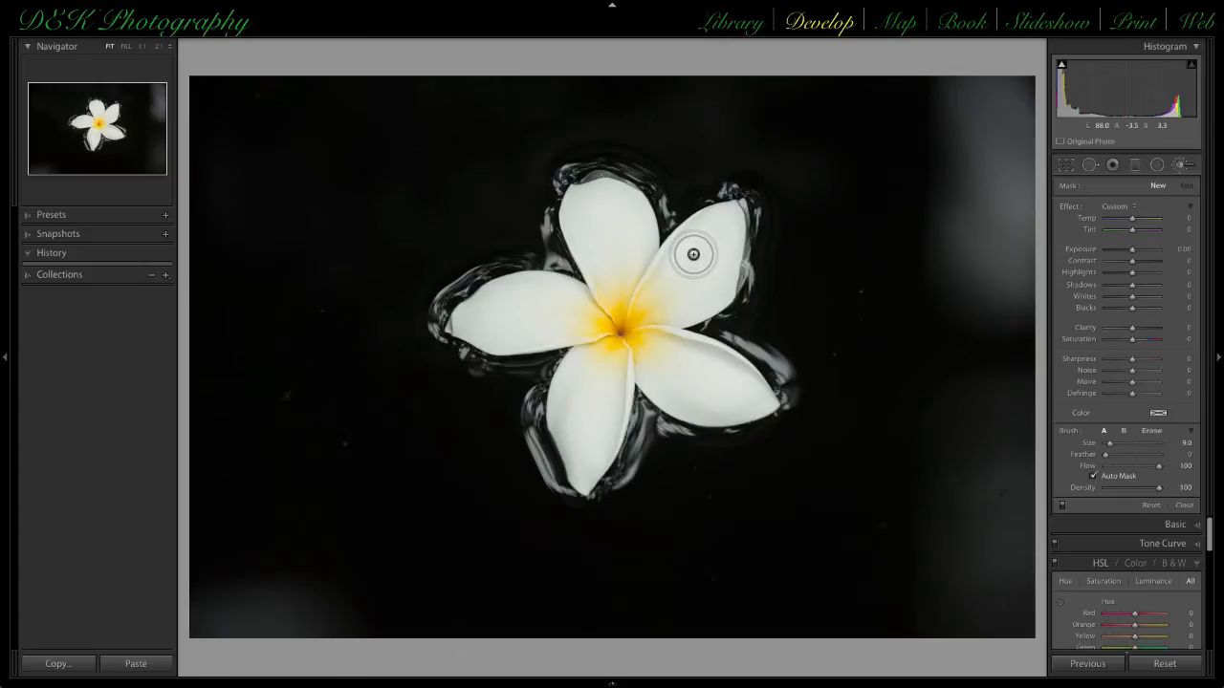
pyautogui.scroll(-1, 693, 254)
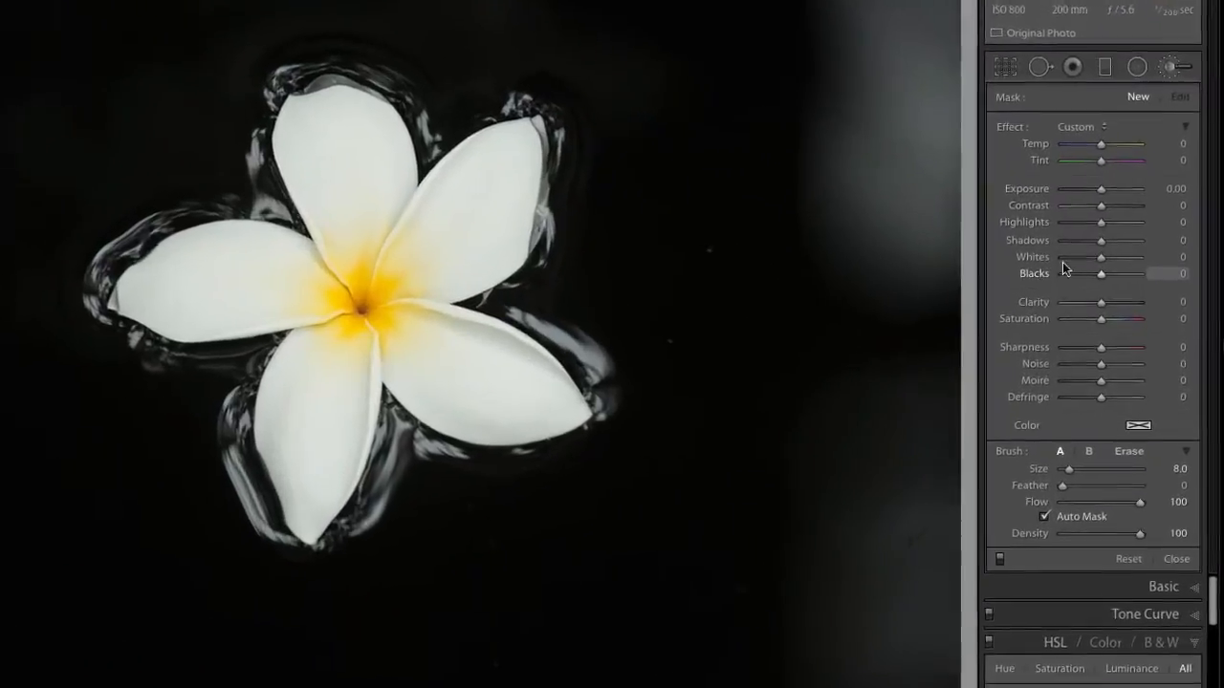
pyautogui.moveTo(1096, 187); pyautogui.dragTo(1091, 188)
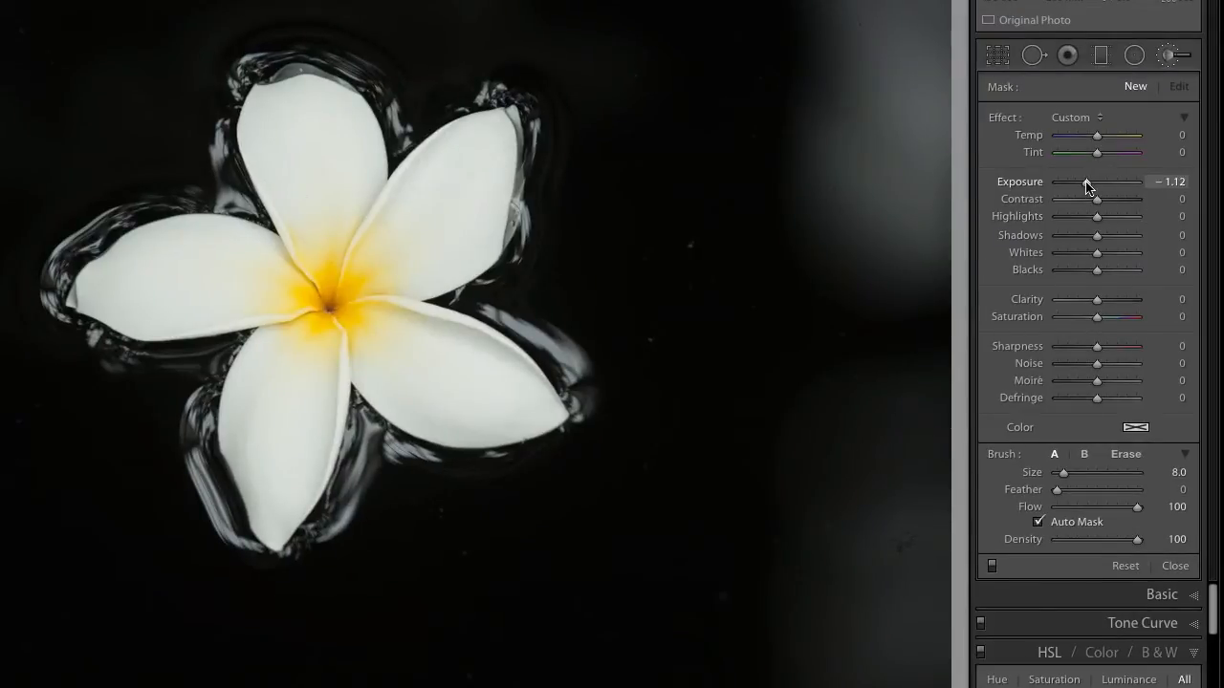
pyautogui.click(1135, 429)
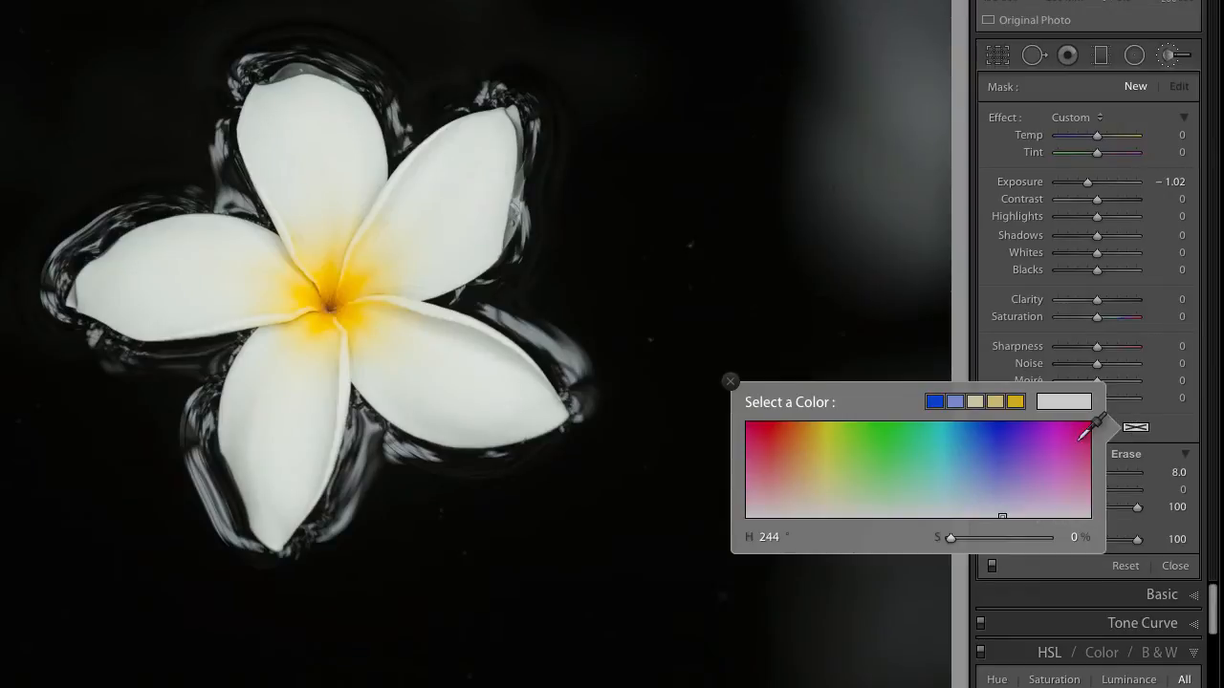
pyautogui.click(1000, 424)
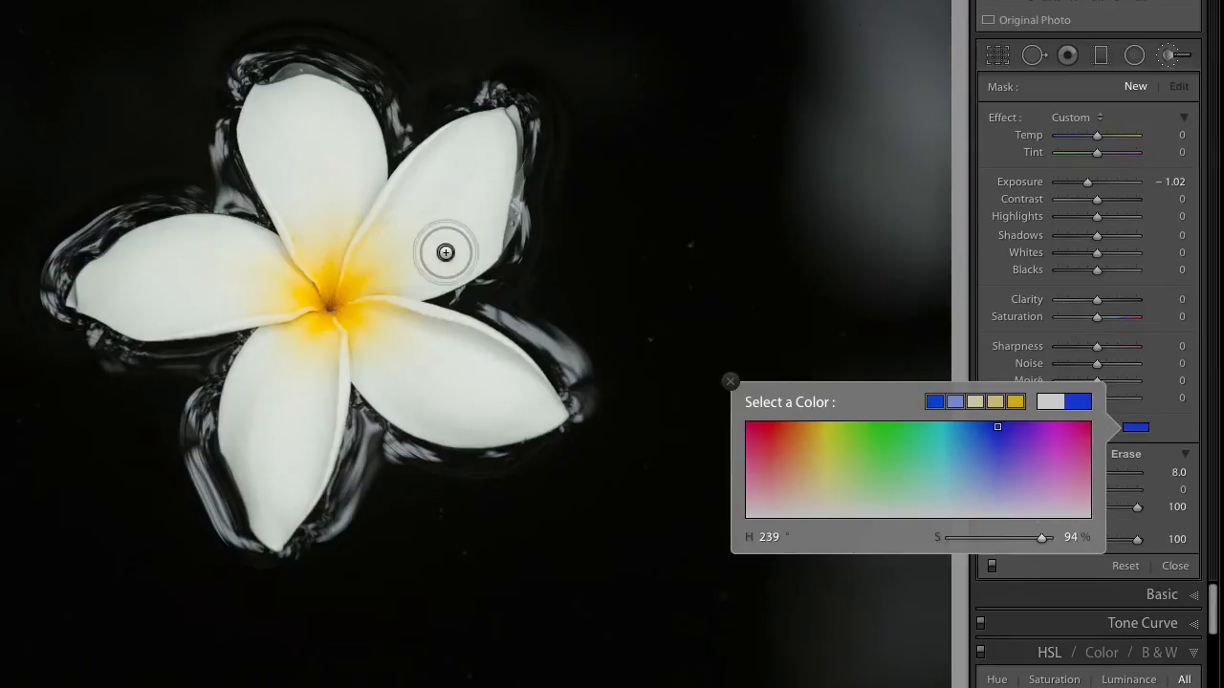
pyautogui.click(243, 272)
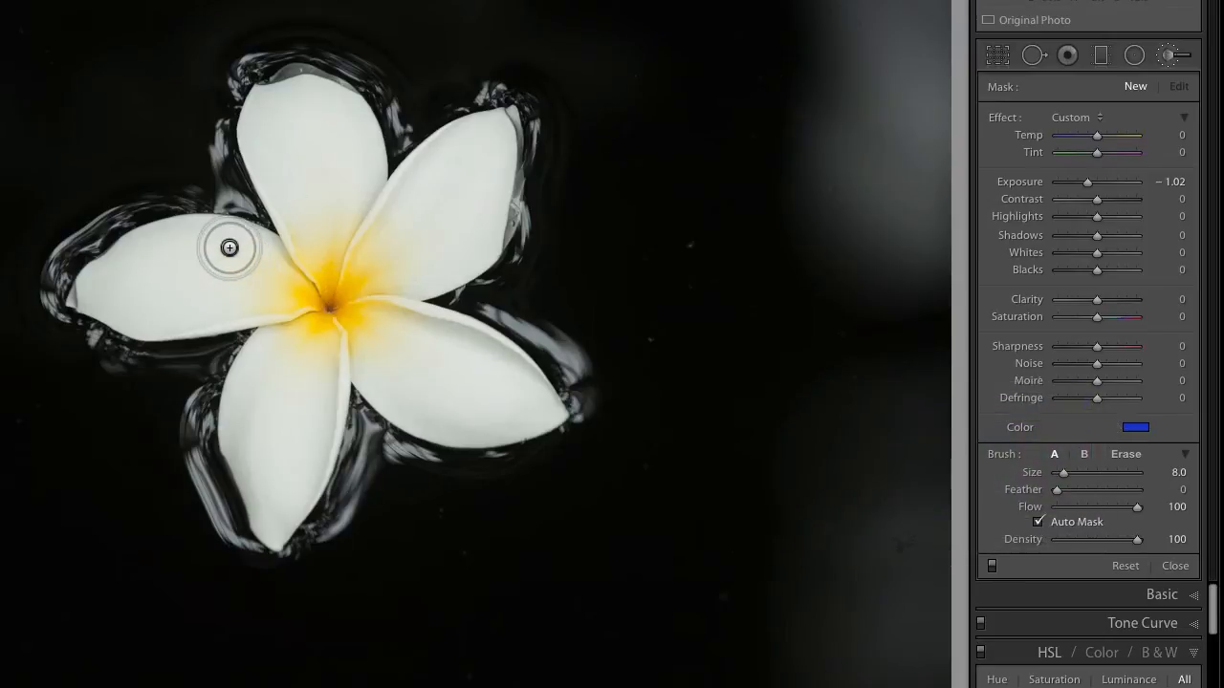
pyautogui.moveTo(239, 248)
pyautogui.mouseDown()
pyautogui.moveTo(85, 291)
pyautogui.moveTo(178, 315)
pyautogui.moveTo(262, 295)
pyautogui.moveTo(243, 292)
pyautogui.moveTo(255, 245)
pyautogui.moveTo(246, 241)
pyautogui.moveTo(159, 244)
pyautogui.moveTo(153, 265)
pyautogui.moveTo(230, 276)
pyautogui.moveTo(201, 314)
pyautogui.moveTo(112, 314)
pyautogui.moveTo(249, 301)
pyautogui.moveTo(249, 316)
pyautogui.moveTo(167, 320)
pyautogui.moveTo(145, 283)
pyautogui.mouseUp()
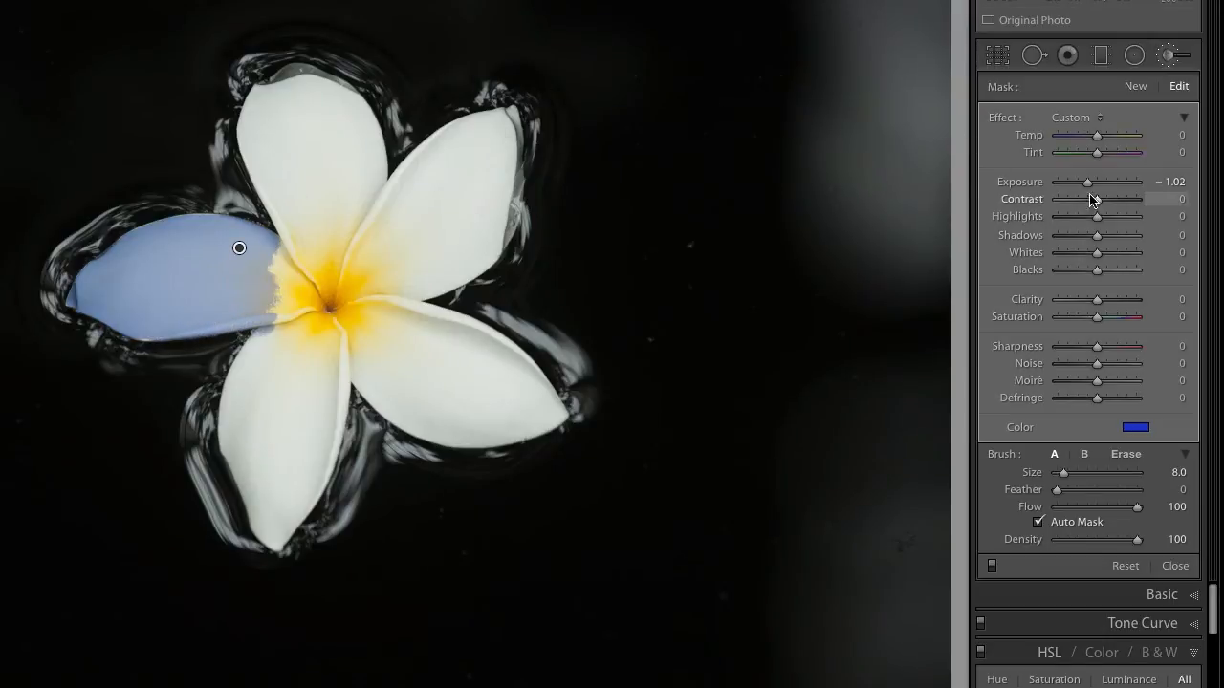
pyautogui.moveTo(1087, 182); pyautogui.dragTo(1088, 182)
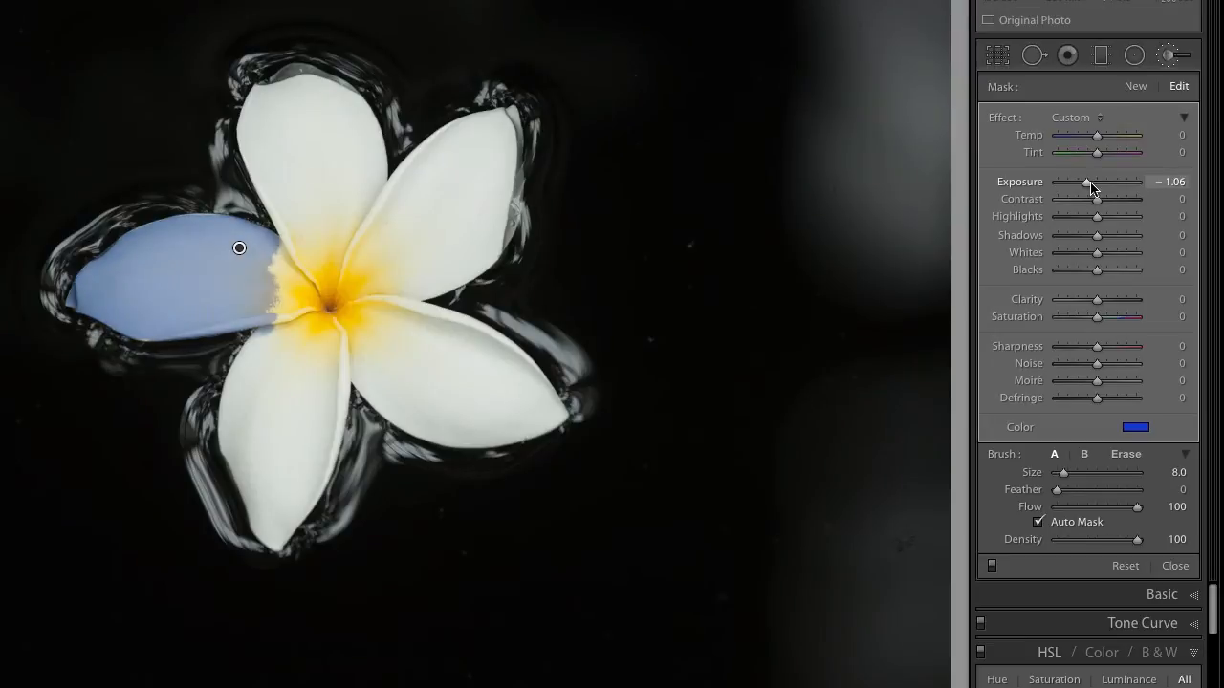
# Paint the flower's upper petal red with a new, reset brush adjustment, using exposure -1.04, hue 360 and saturation 87
pyautogui.click(1134, 88)
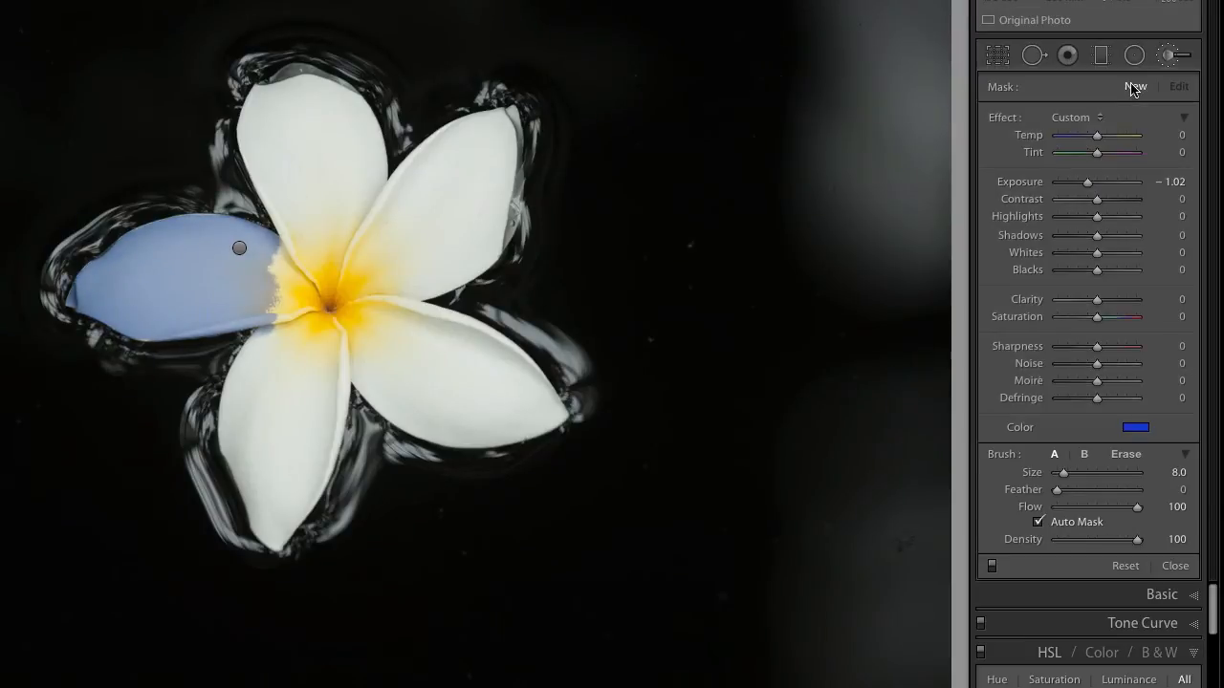
pyautogui.doubleClick(1002, 118)
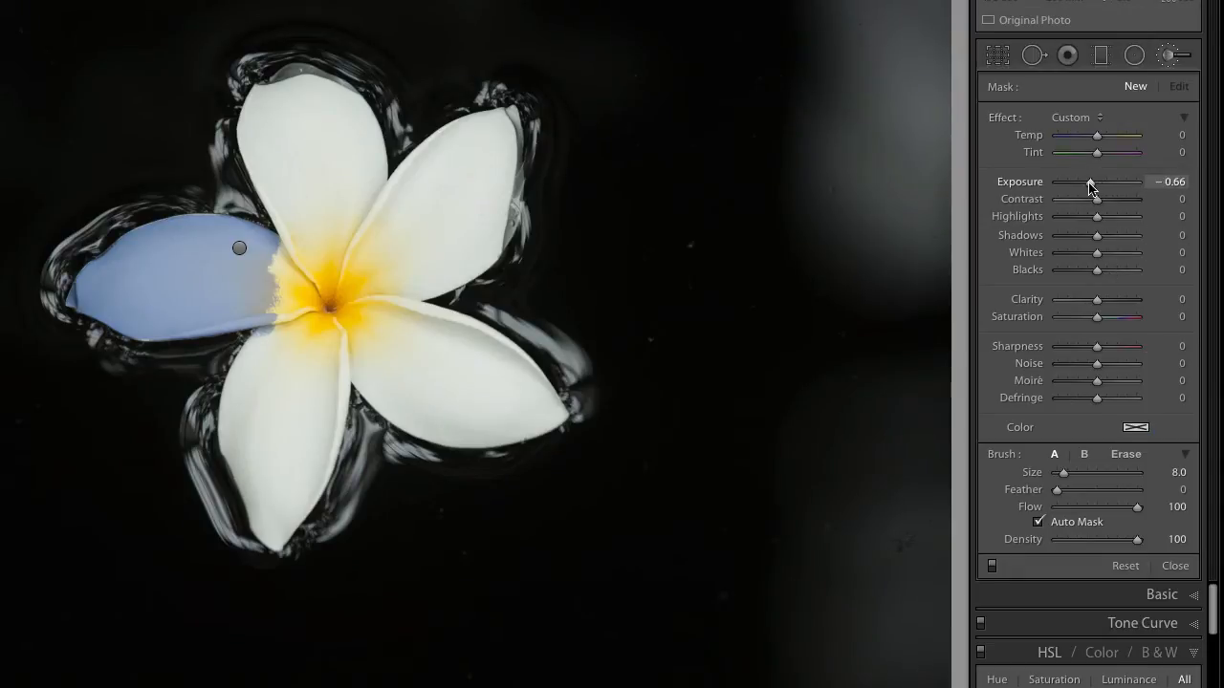
pyautogui.moveTo(1088, 182); pyautogui.dragTo(1084, 182)
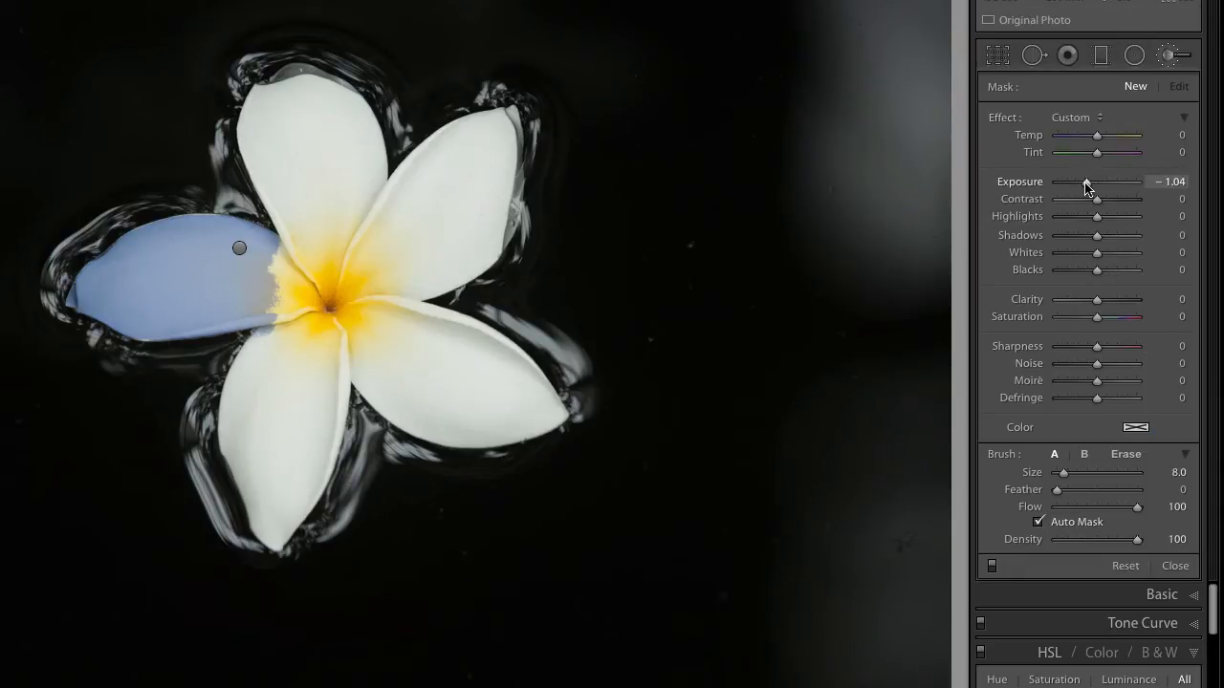
pyautogui.click(1136, 429)
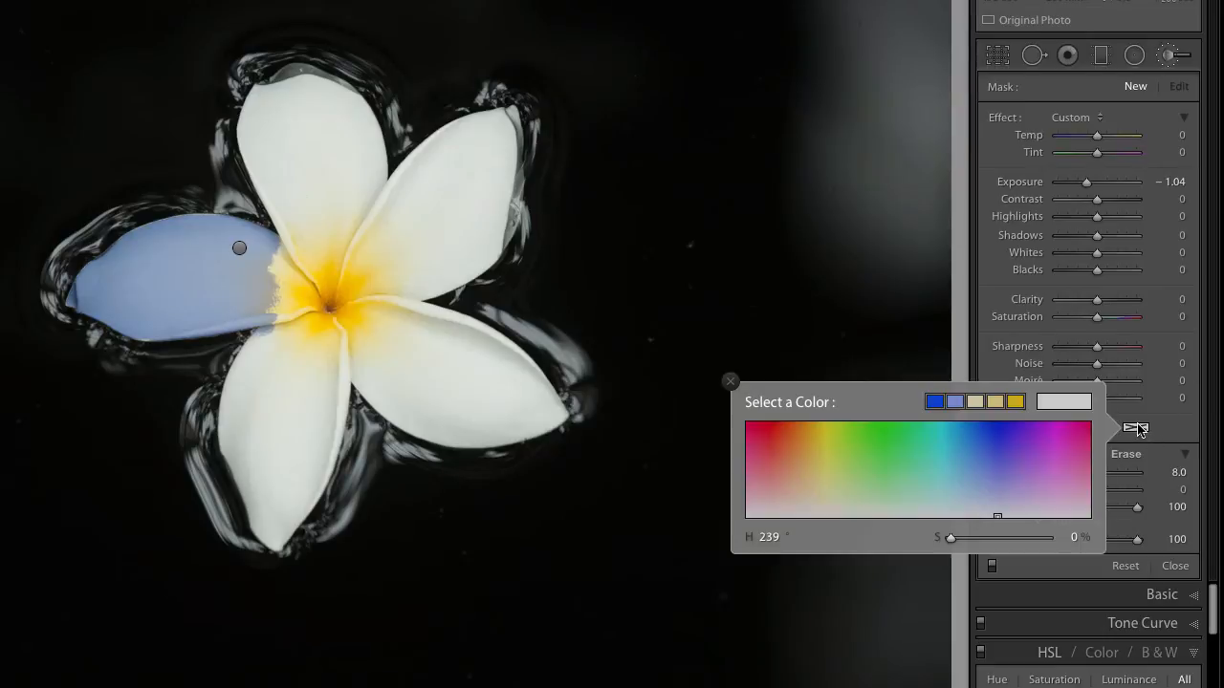
pyautogui.click(768, 433)
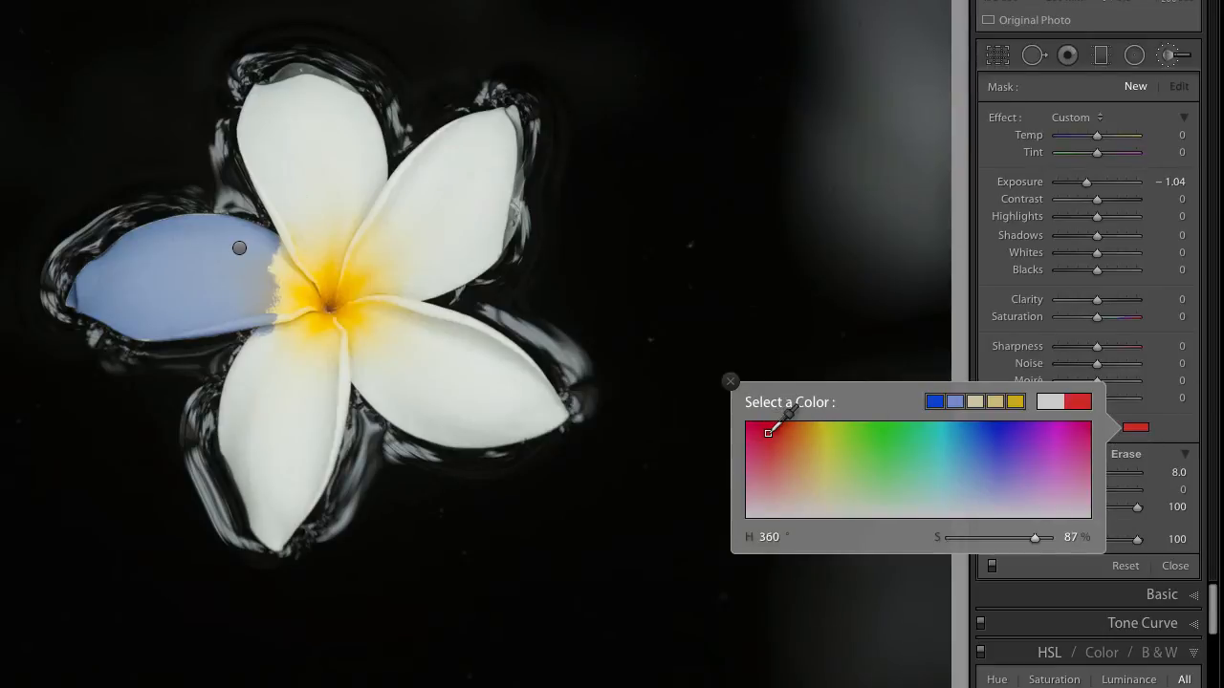
pyautogui.click(350, 159)
pyautogui.moveTo(335, 121)
pyautogui.mouseDown()
pyautogui.moveTo(370, 163)
pyautogui.moveTo(367, 189)
pyautogui.moveTo(346, 109)
pyautogui.moveTo(291, 91)
pyautogui.moveTo(251, 104)
pyautogui.moveTo(268, 188)
pyautogui.moveTo(315, 254)
pyautogui.moveTo(338, 208)
pyautogui.moveTo(367, 188)
pyautogui.moveTo(316, 149)
pyautogui.moveTo(298, 116)
pyautogui.moveTo(296, 150)
pyautogui.moveTo(320, 204)
pyautogui.moveTo(272, 130)
pyautogui.mouseUp()
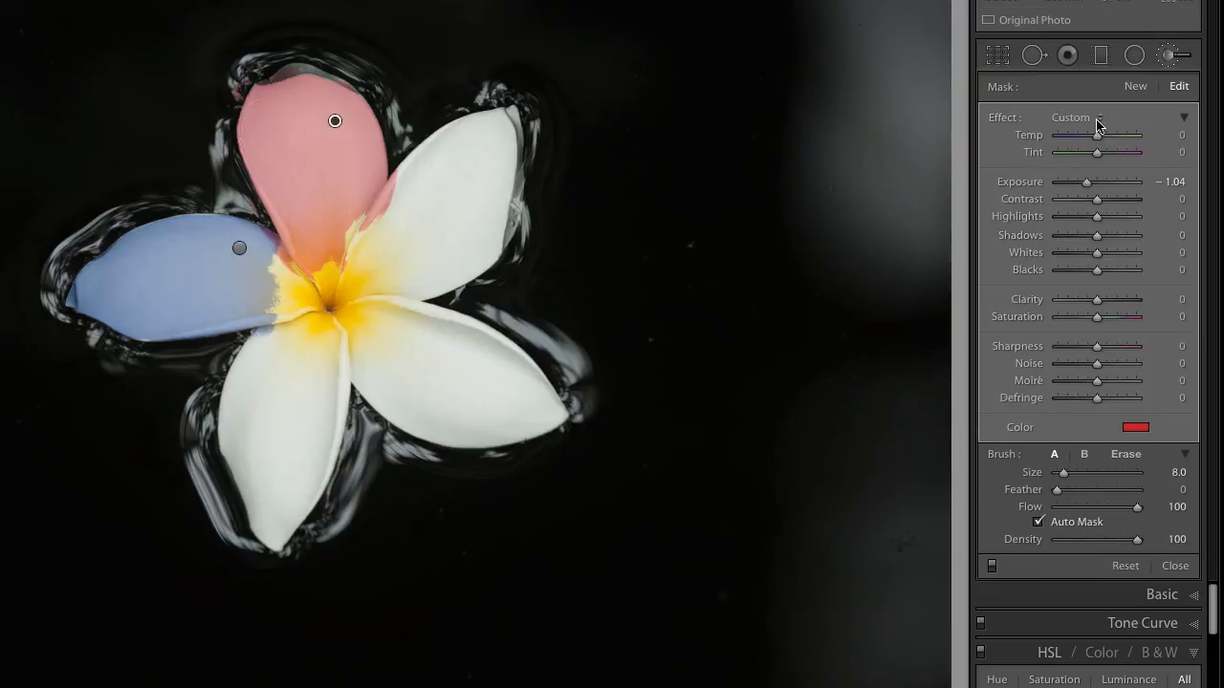
# Paint the flower's lower-left petal green with another brush adjustment, using hue 125 and saturation 91
pyautogui.click(1136, 87)
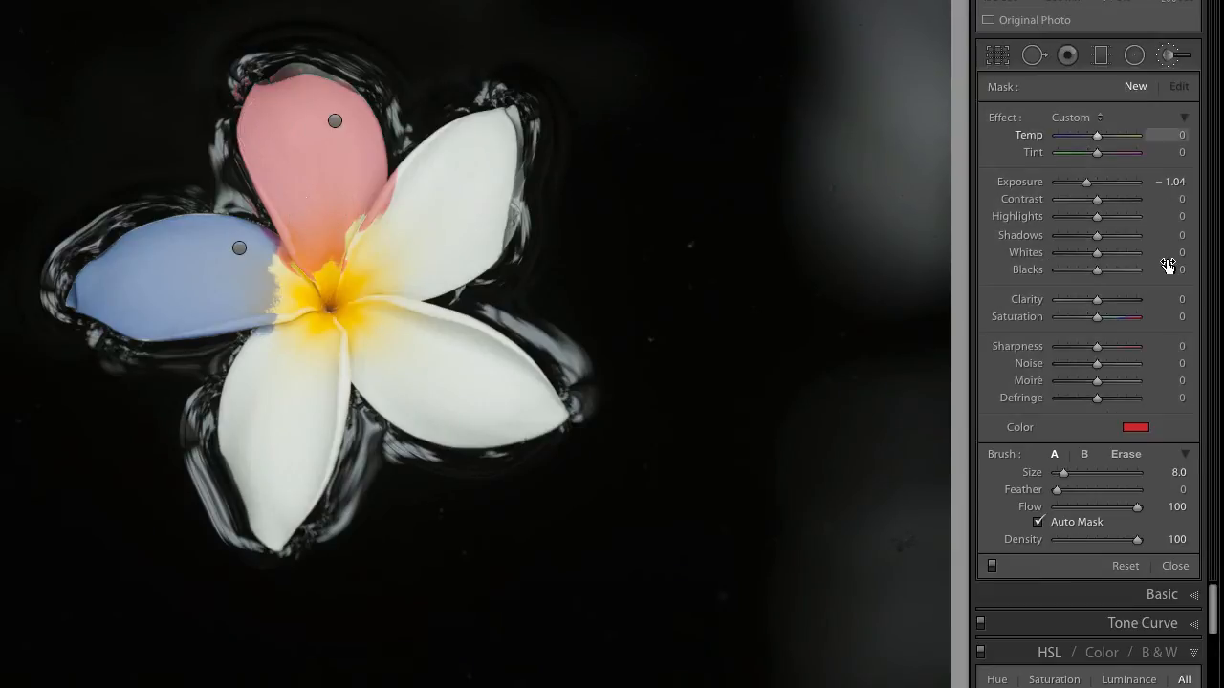
pyautogui.click(1142, 433)
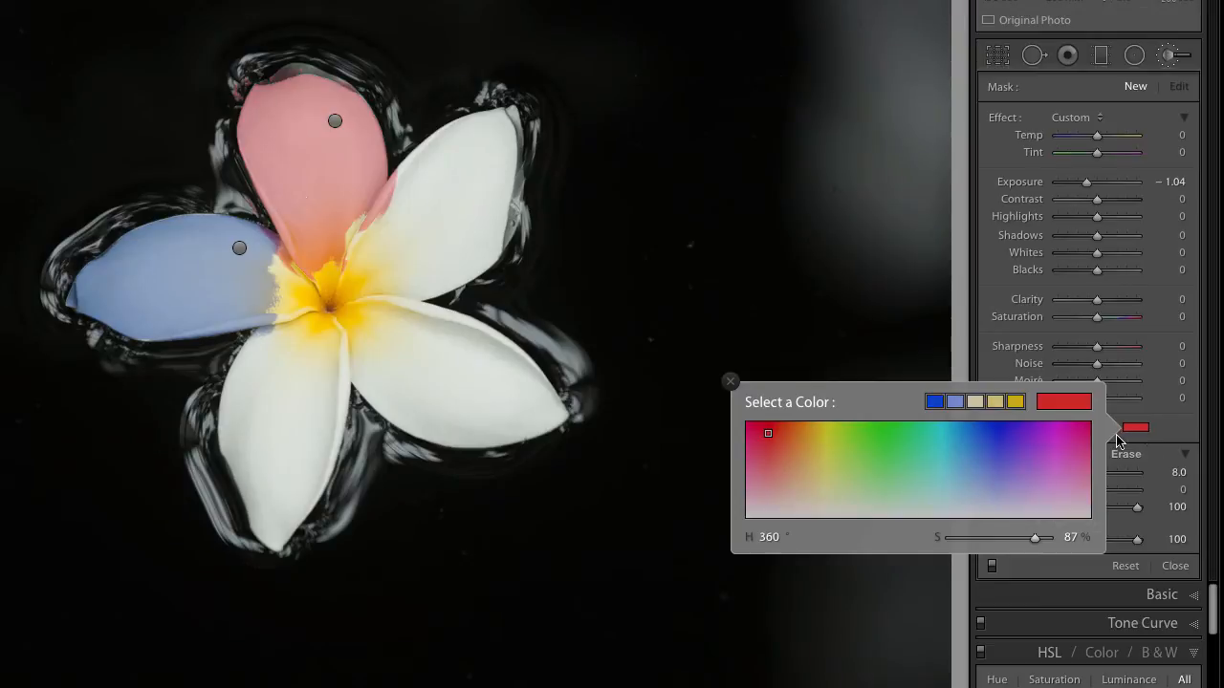
pyautogui.click(888, 430)
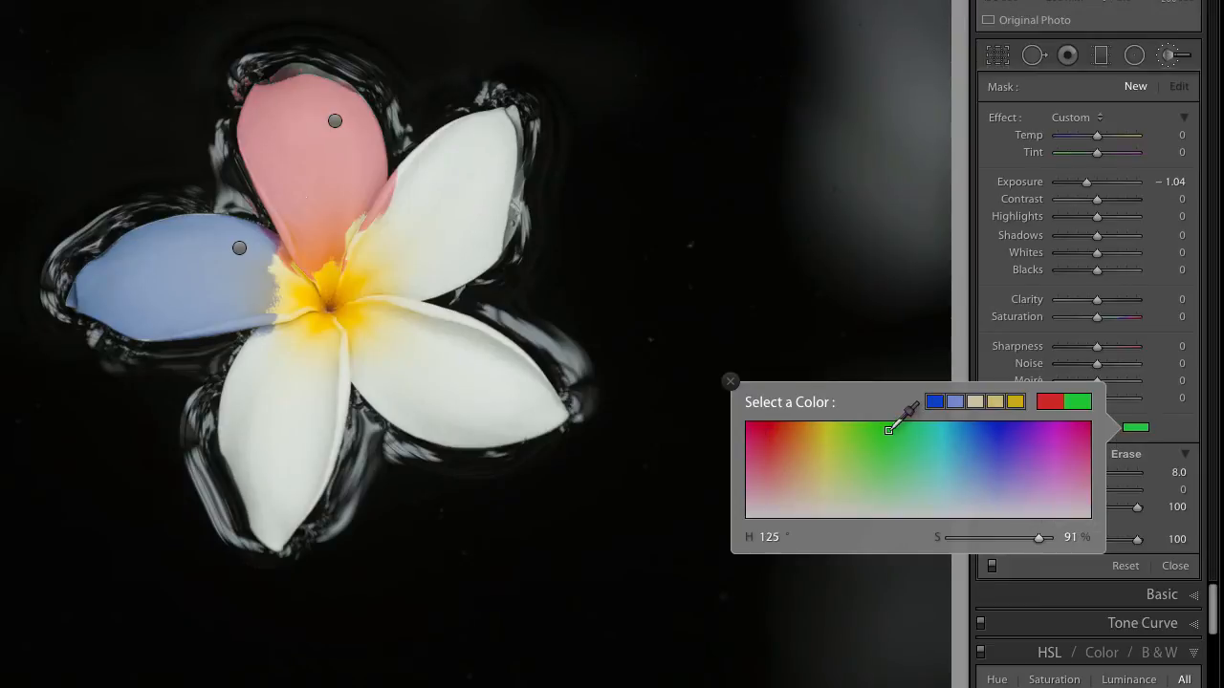
pyautogui.click(276, 346)
pyautogui.moveTo(251, 374)
pyautogui.mouseDown()
pyautogui.moveTo(248, 433)
pyautogui.moveTo(249, 370)
pyautogui.moveTo(271, 335)
pyautogui.moveTo(243, 436)
pyautogui.moveTo(249, 489)
pyautogui.moveTo(249, 478)
pyautogui.moveTo(273, 533)
pyautogui.moveTo(321, 405)
pyautogui.moveTo(316, 337)
pyautogui.moveTo(319, 394)
pyautogui.moveTo(296, 494)
pyautogui.moveTo(323, 449)
pyautogui.moveTo(324, 416)
pyautogui.moveTo(323, 430)
pyautogui.moveTo(323, 419)
pyautogui.moveTo(282, 421)
pyautogui.moveTo(278, 337)
pyautogui.moveTo(261, 503)
pyautogui.moveTo(271, 442)
pyautogui.mouseUp()
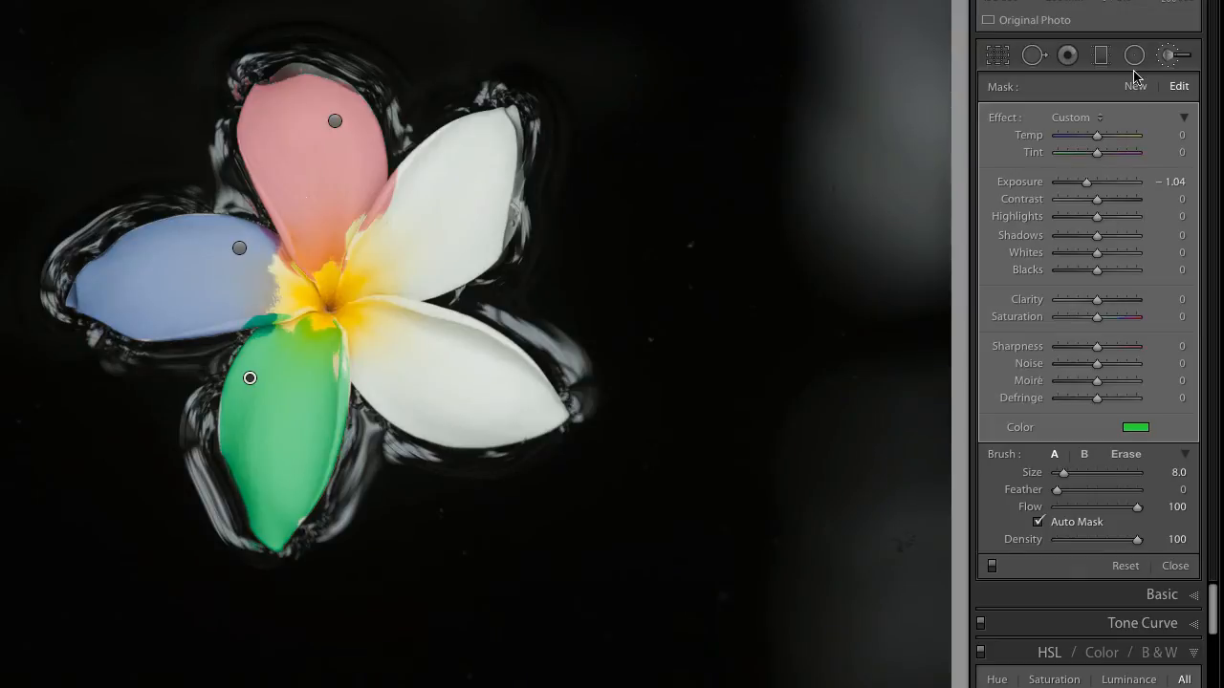
# Start a new brush adjustment with a magenta-pink color and paint the flower's lower-right petal
pyautogui.click(1135, 88)
pyautogui.click(1135, 430)
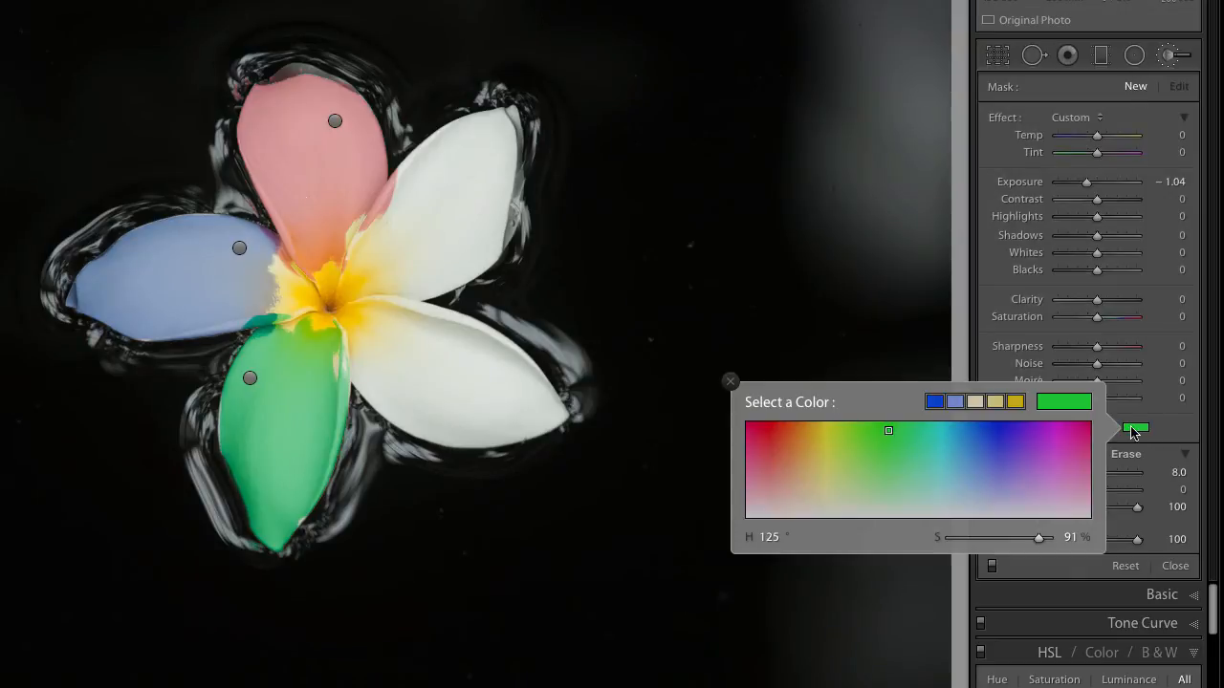
pyautogui.click(1083, 432)
pyautogui.click(405, 323)
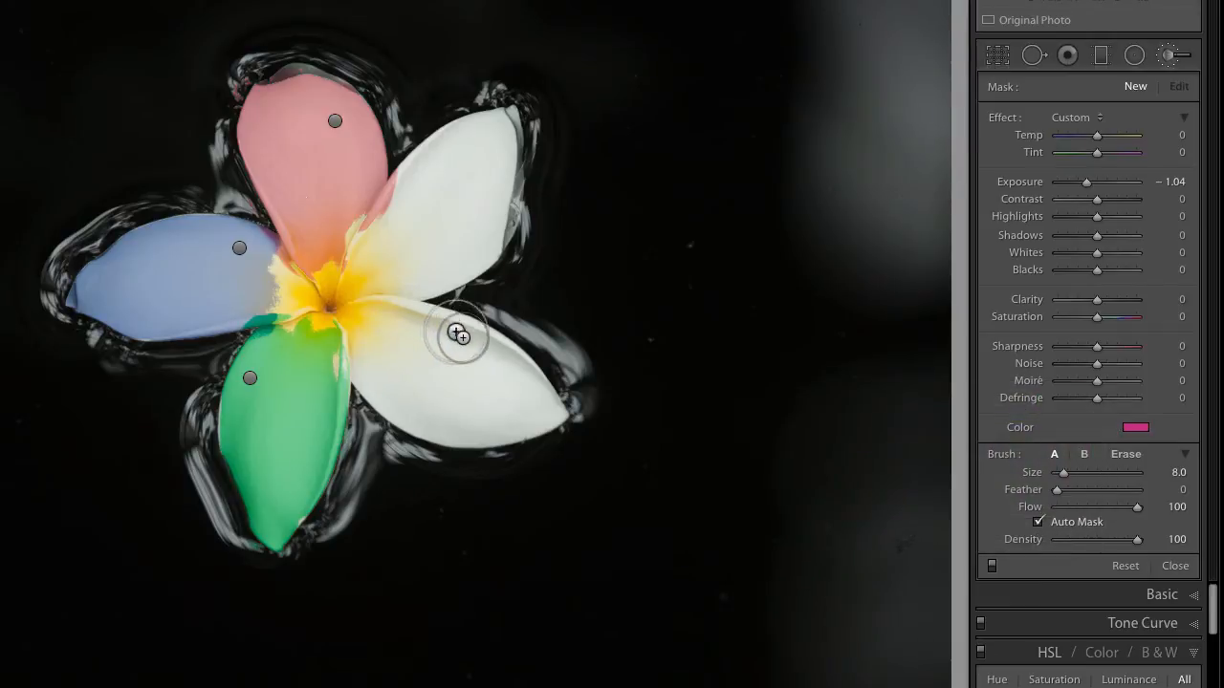
pyautogui.moveTo(495, 364)
pyautogui.mouseDown()
pyautogui.moveTo(376, 316)
pyautogui.moveTo(473, 348)
pyautogui.moveTo(532, 392)
pyautogui.moveTo(534, 413)
pyautogui.moveTo(490, 428)
pyautogui.moveTo(510, 429)
pyautogui.moveTo(411, 420)
pyautogui.moveTo(370, 379)
pyautogui.moveTo(353, 335)
pyautogui.moveTo(437, 390)
pyautogui.moveTo(552, 412)
pyautogui.moveTo(507, 392)
pyautogui.mouseUp()
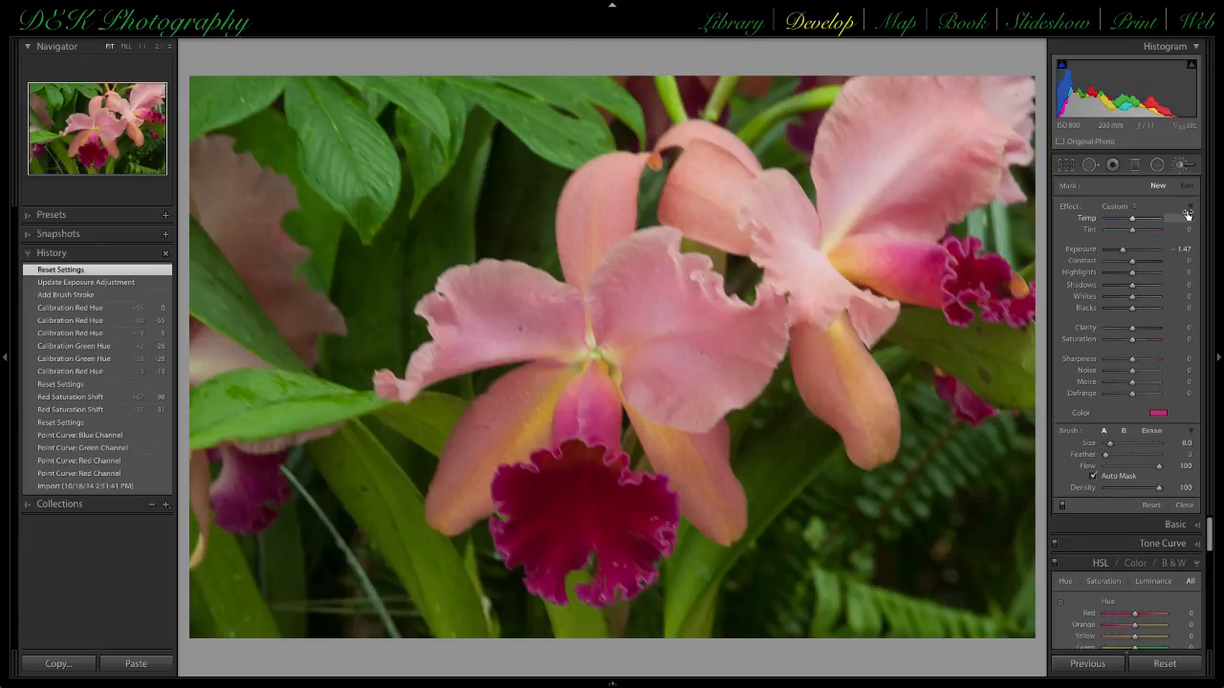
# Recolor the central orchid's left petal with a reset brush at exposure -1.05, hue 240 and saturation 95, and fine-tune its exposure
pyautogui.doubleClick(1069, 208)
pyautogui.moveTo(1132, 250); pyautogui.dragTo(1125, 254)
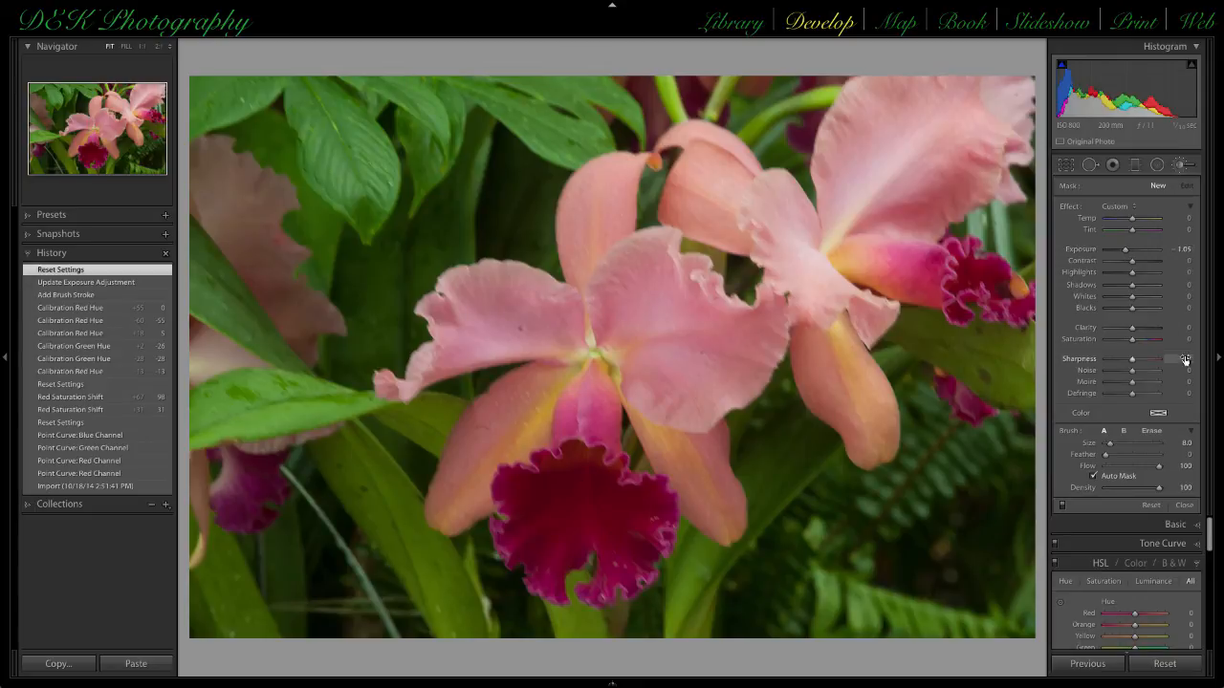
pyautogui.click(1157, 412)
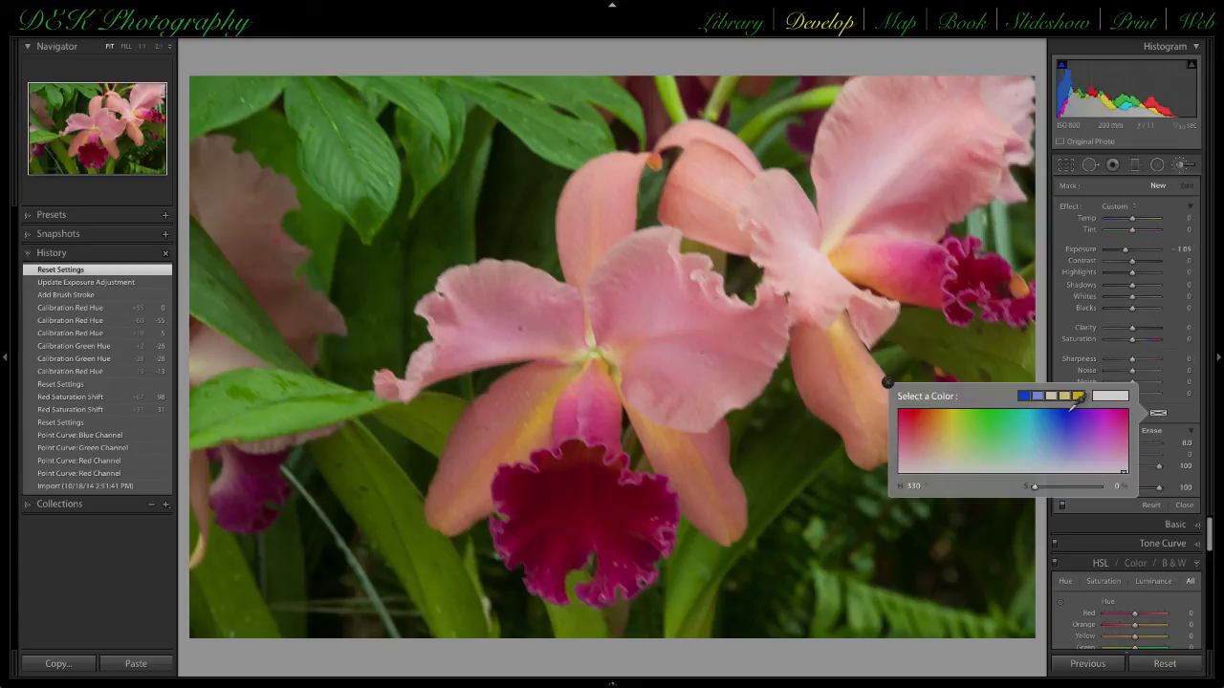
pyautogui.click(1065, 412)
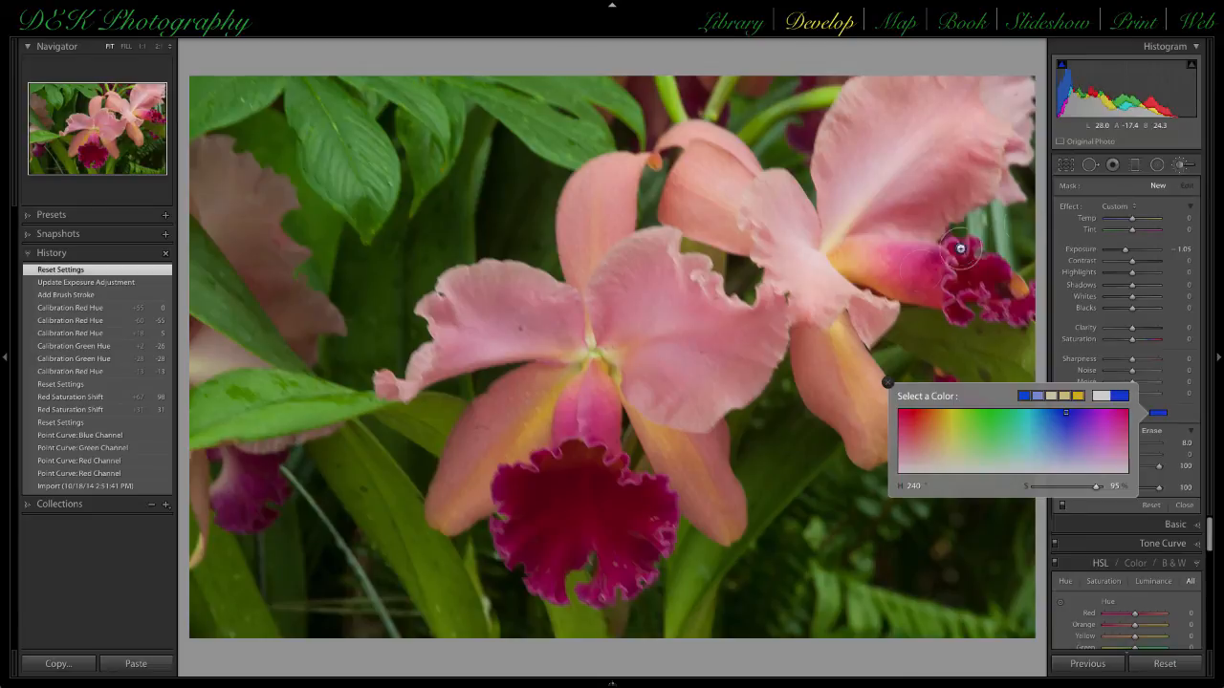
pyautogui.click(562, 326)
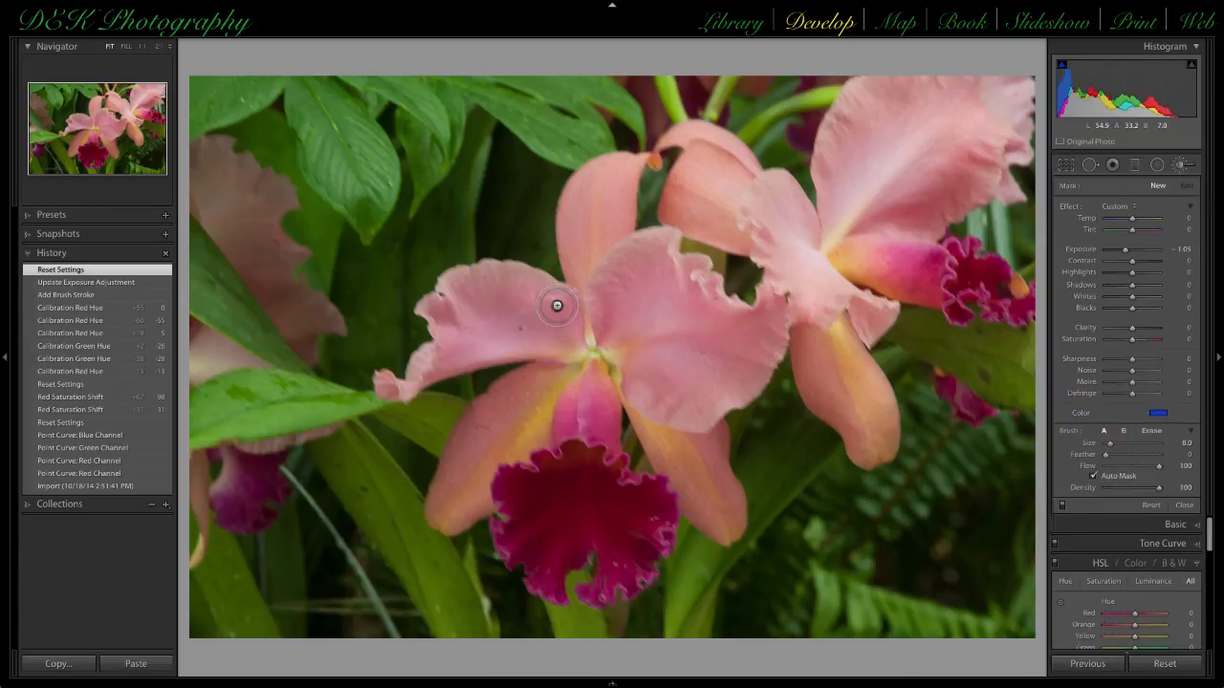
pyautogui.moveTo(557, 306)
pyautogui.mouseDown()
pyautogui.moveTo(524, 286)
pyautogui.moveTo(570, 297)
pyautogui.moveTo(544, 287)
pyautogui.moveTo(497, 298)
pyautogui.moveTo(525, 286)
pyautogui.moveTo(498, 274)
pyautogui.moveTo(443, 290)
pyautogui.moveTo(430, 299)
pyautogui.moveTo(448, 346)
pyautogui.moveTo(427, 375)
pyautogui.moveTo(386, 386)
pyautogui.moveTo(433, 336)
pyautogui.moveTo(418, 314)
pyautogui.moveTo(533, 311)
pyautogui.moveTo(573, 329)
pyautogui.moveTo(519, 273)
pyautogui.moveTo(464, 360)
pyautogui.moveTo(541, 332)
pyautogui.moveTo(572, 342)
pyautogui.moveTo(447, 359)
pyautogui.mouseUp()
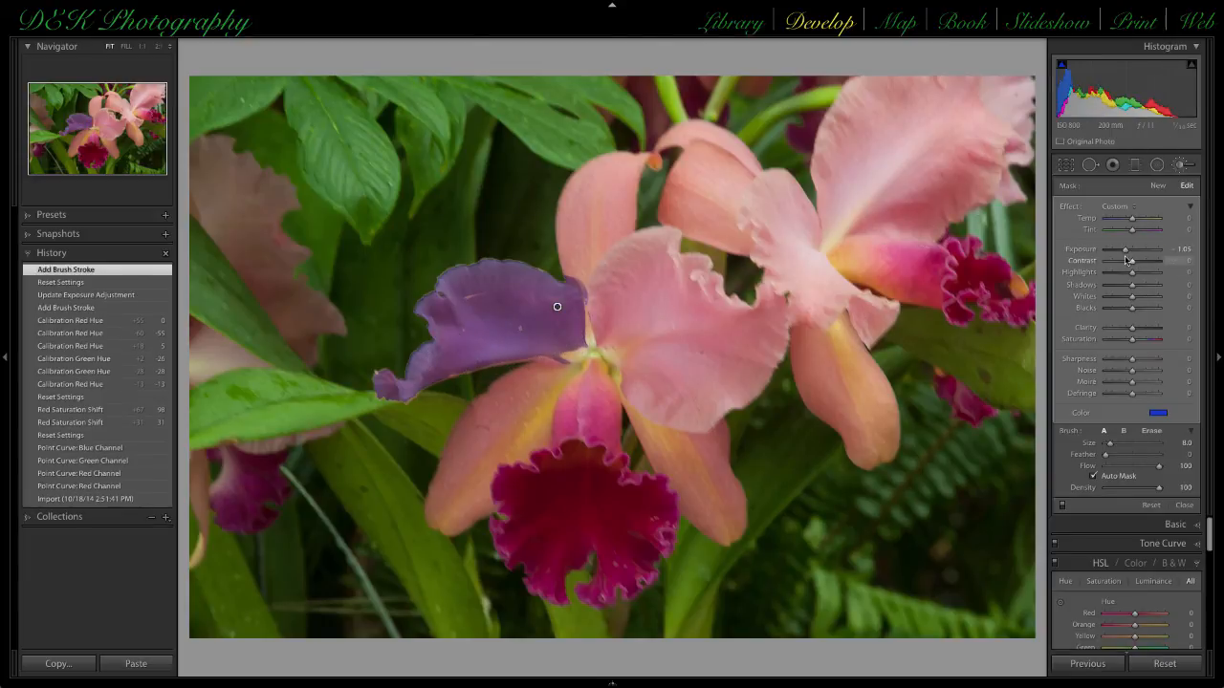
pyautogui.moveTo(1124, 250); pyautogui.dragTo(1124, 251)
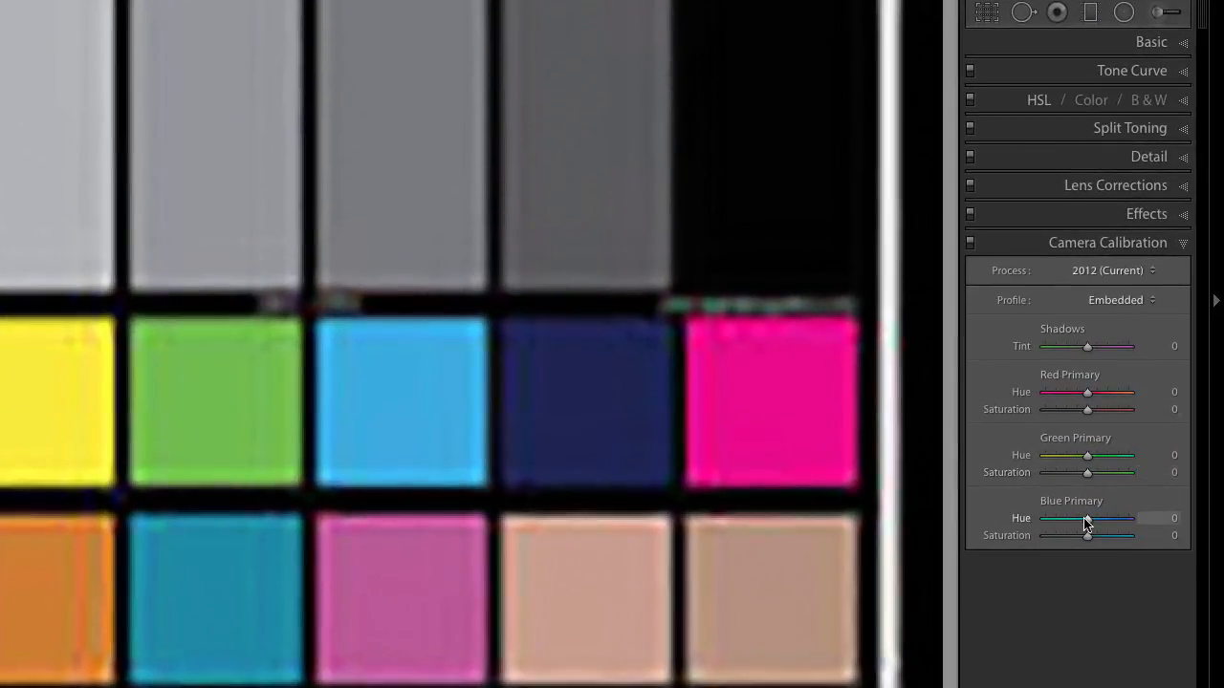
# Set the color chart's Blue Primary calibration to hue +60 and saturation +59
pyautogui.moveTo(1086, 519); pyautogui.dragTo(1115, 542)
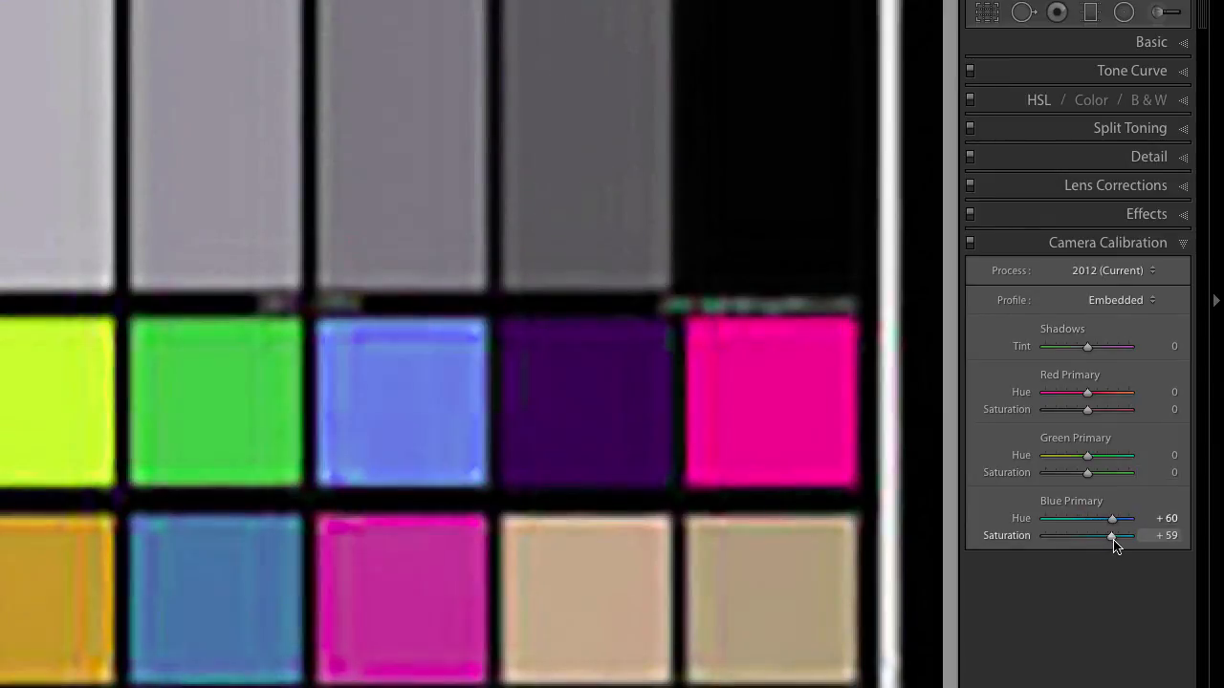